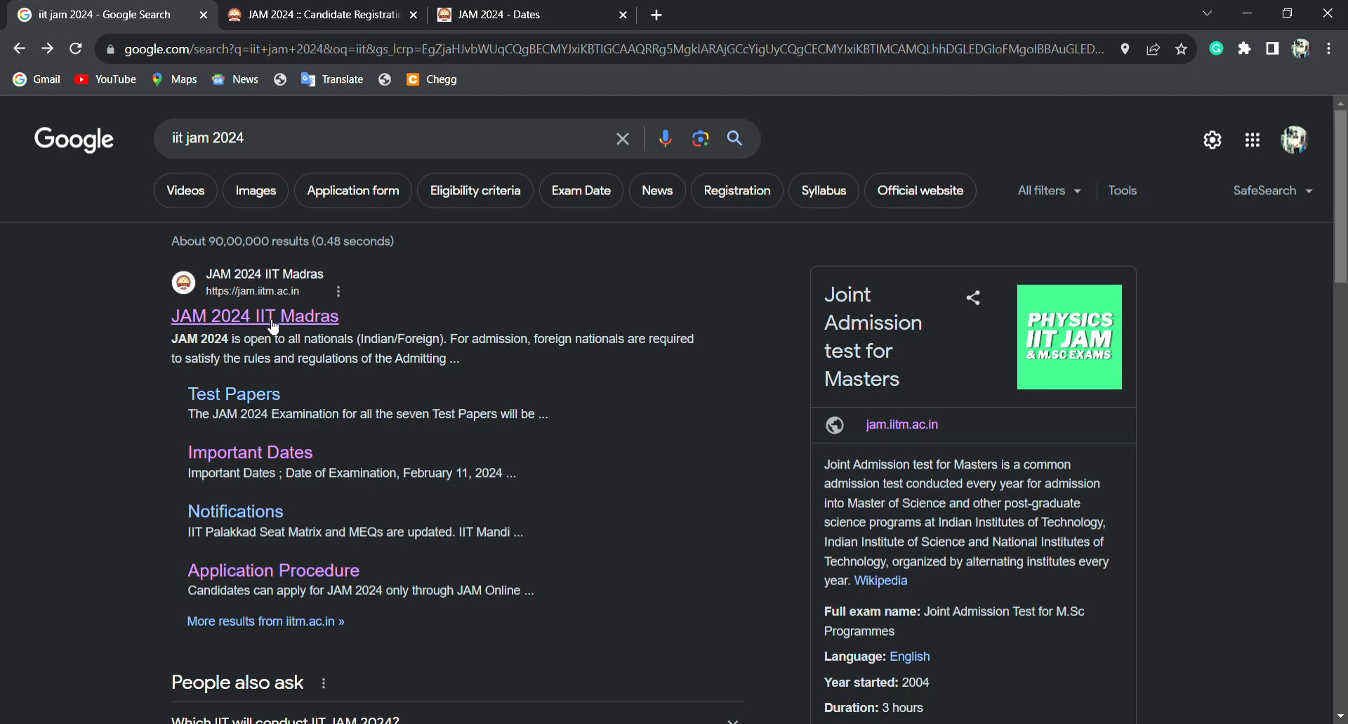
- Open the official 'JAM 2024 IIT Madras' site from the 'iit jam 2024' Google results
click(271, 323)
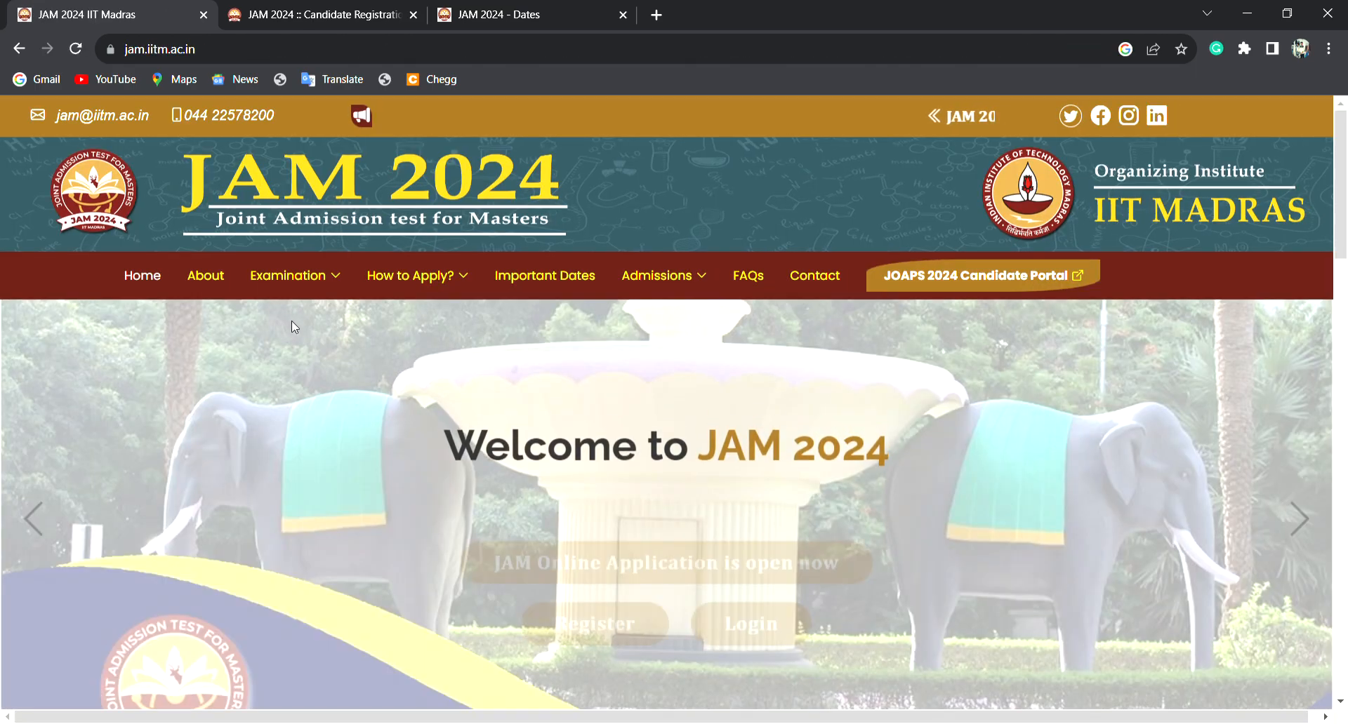
- Open the Candidate Registration form from the JAM 2024 homepage and close the duplicate registration tab
scroll(505, 379, down, 2)
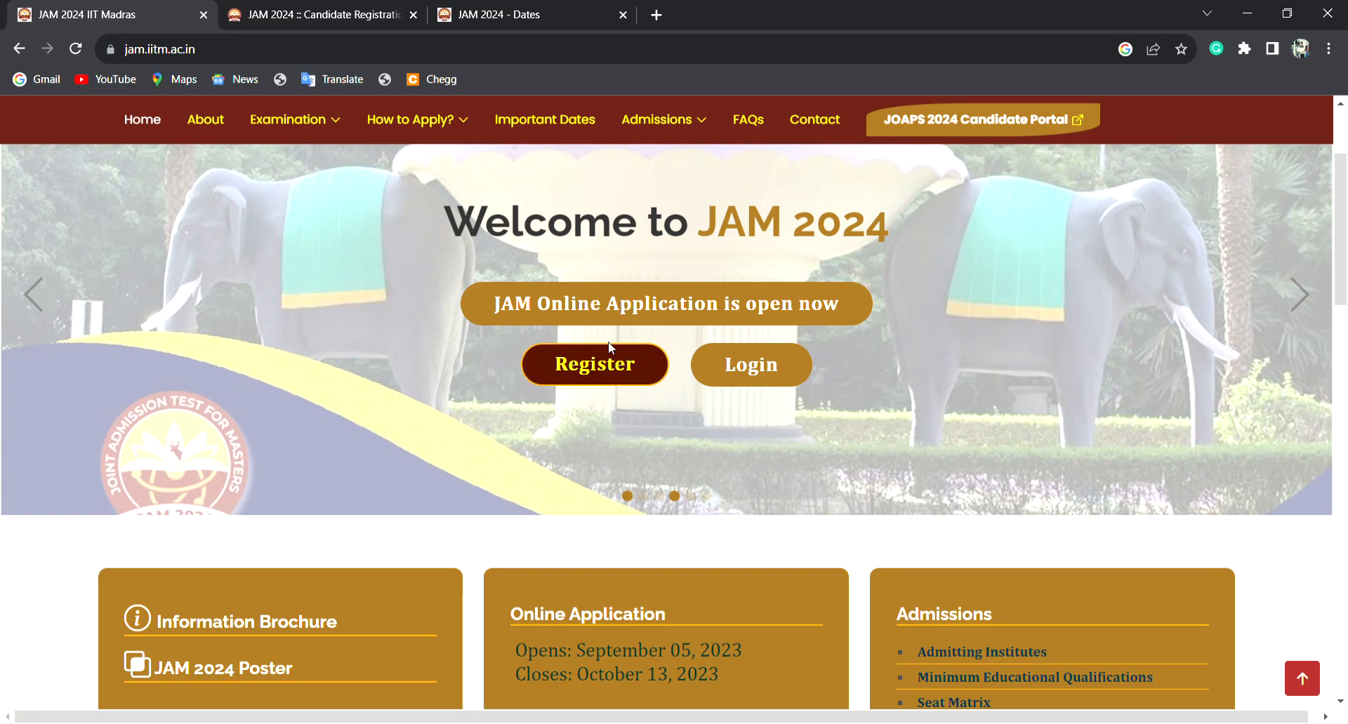
scroll(617, 344, up, 3)
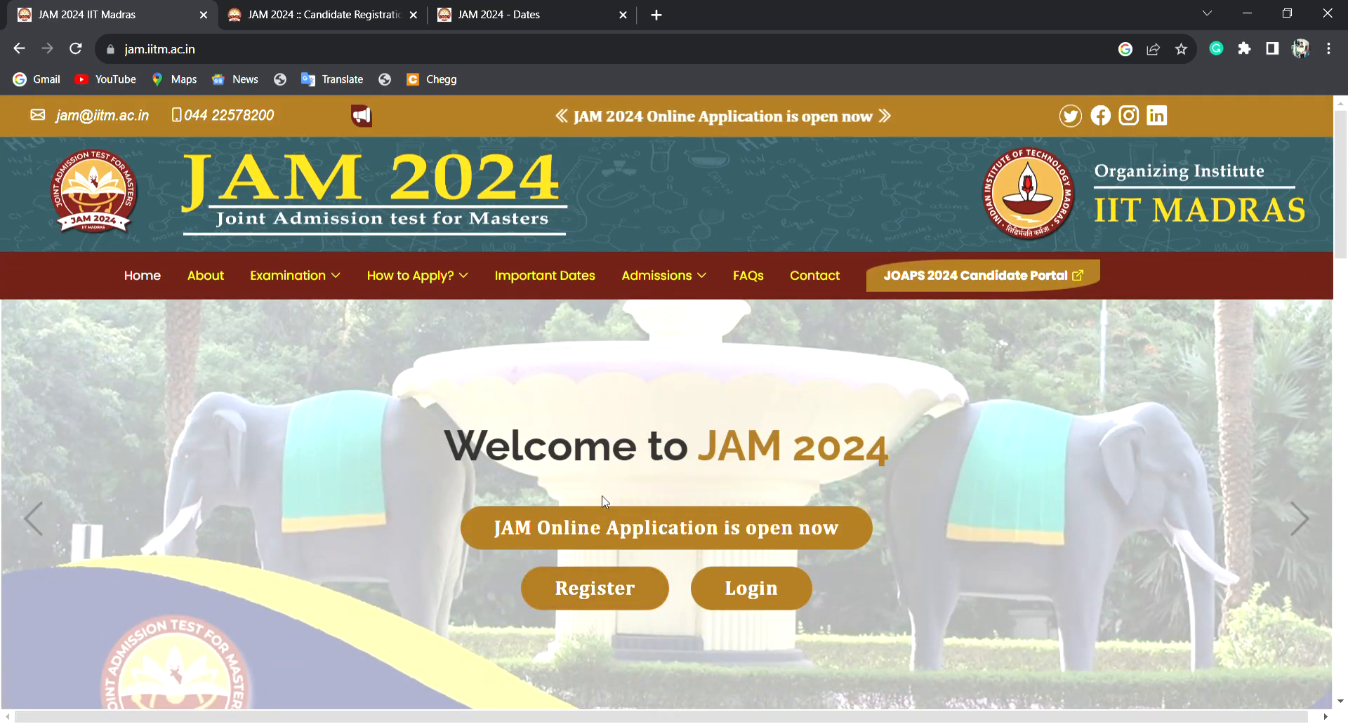
click(594, 588)
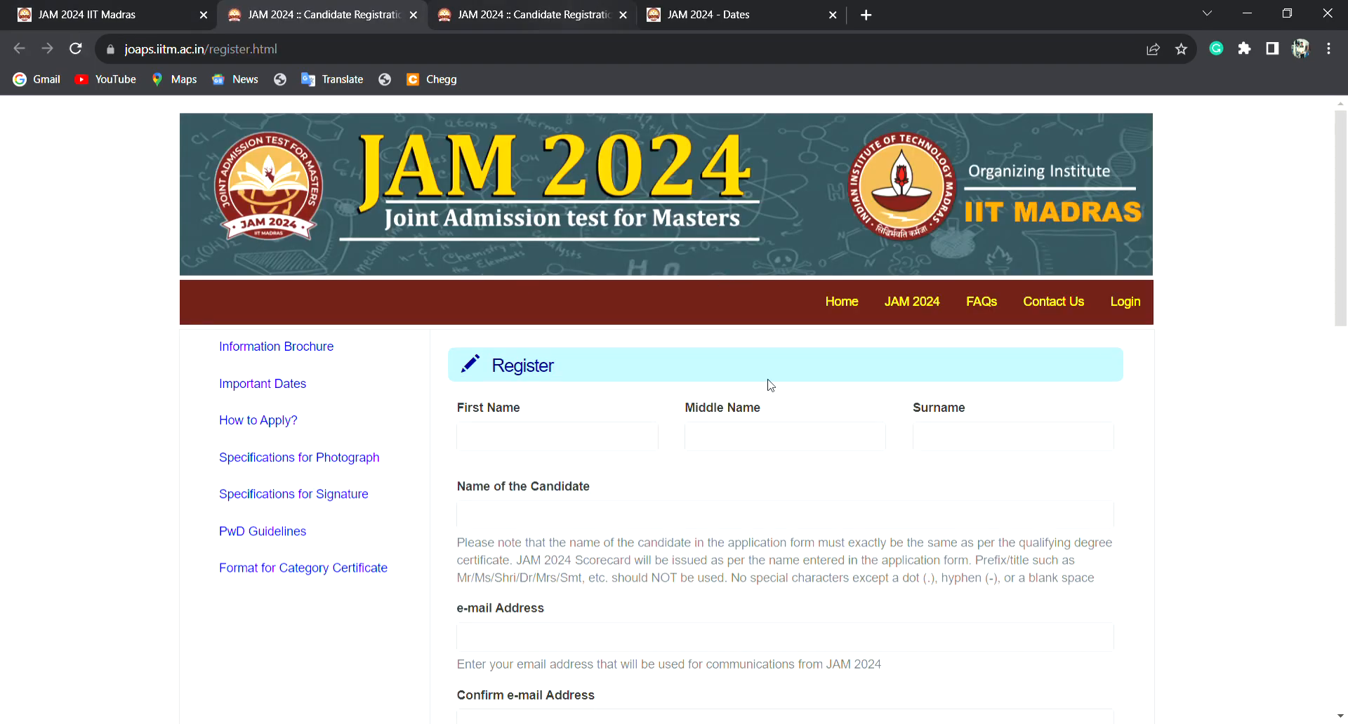
scroll(766, 435, down, 20)
scroll(767, 437, up, 8)
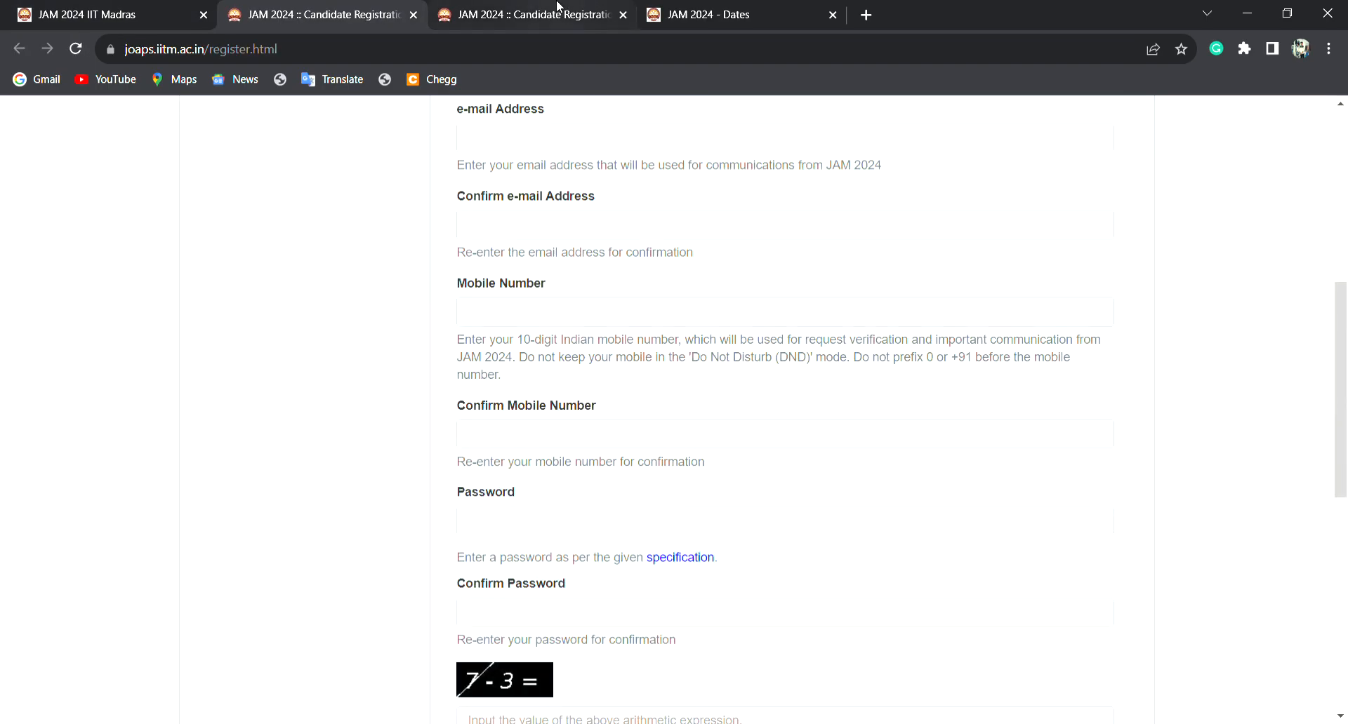
click(562, 9)
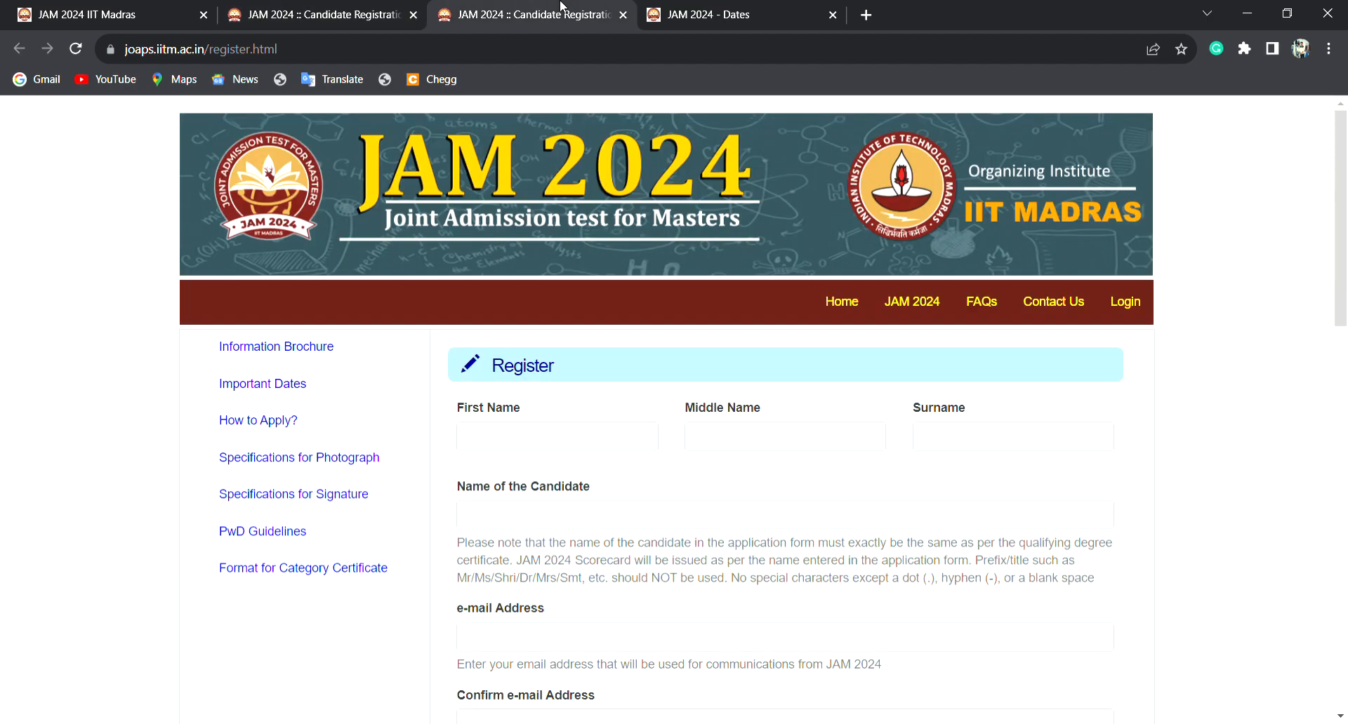
click(618, 17)
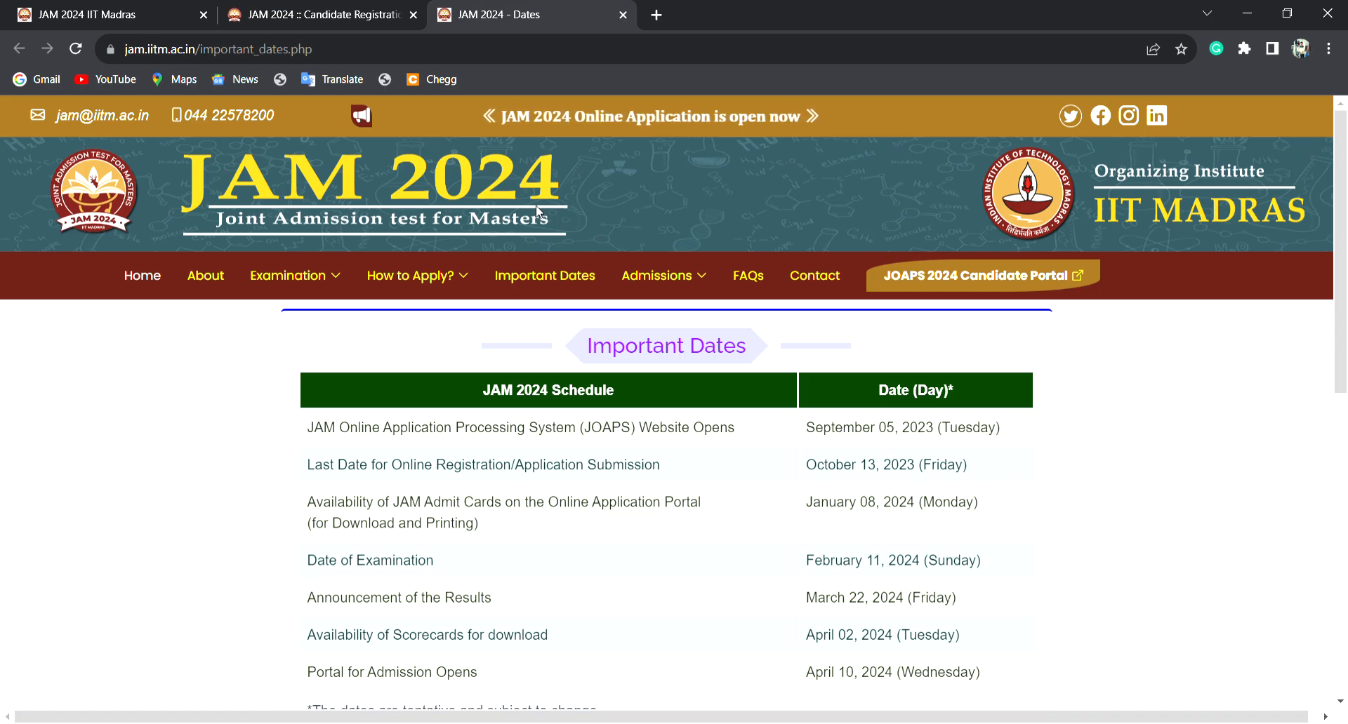
scroll(538, 211, down, 3)
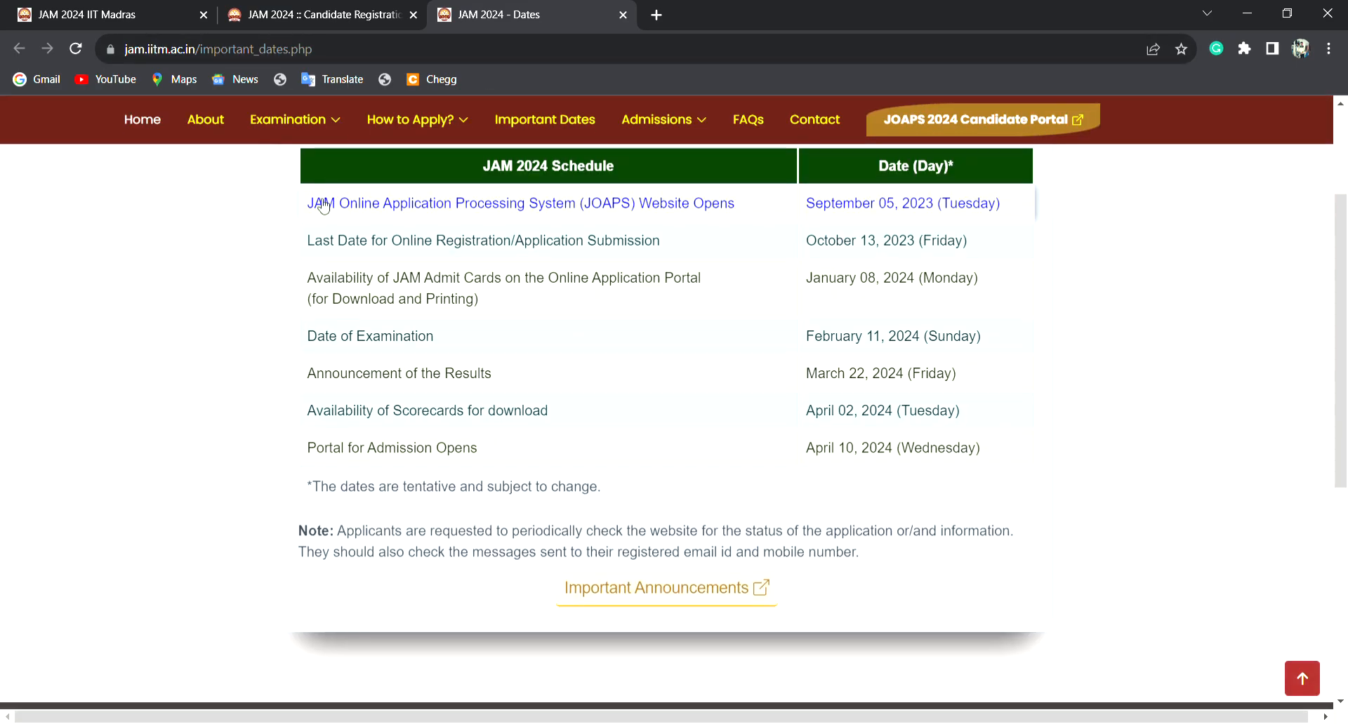
drag(314, 203, 1002, 213)
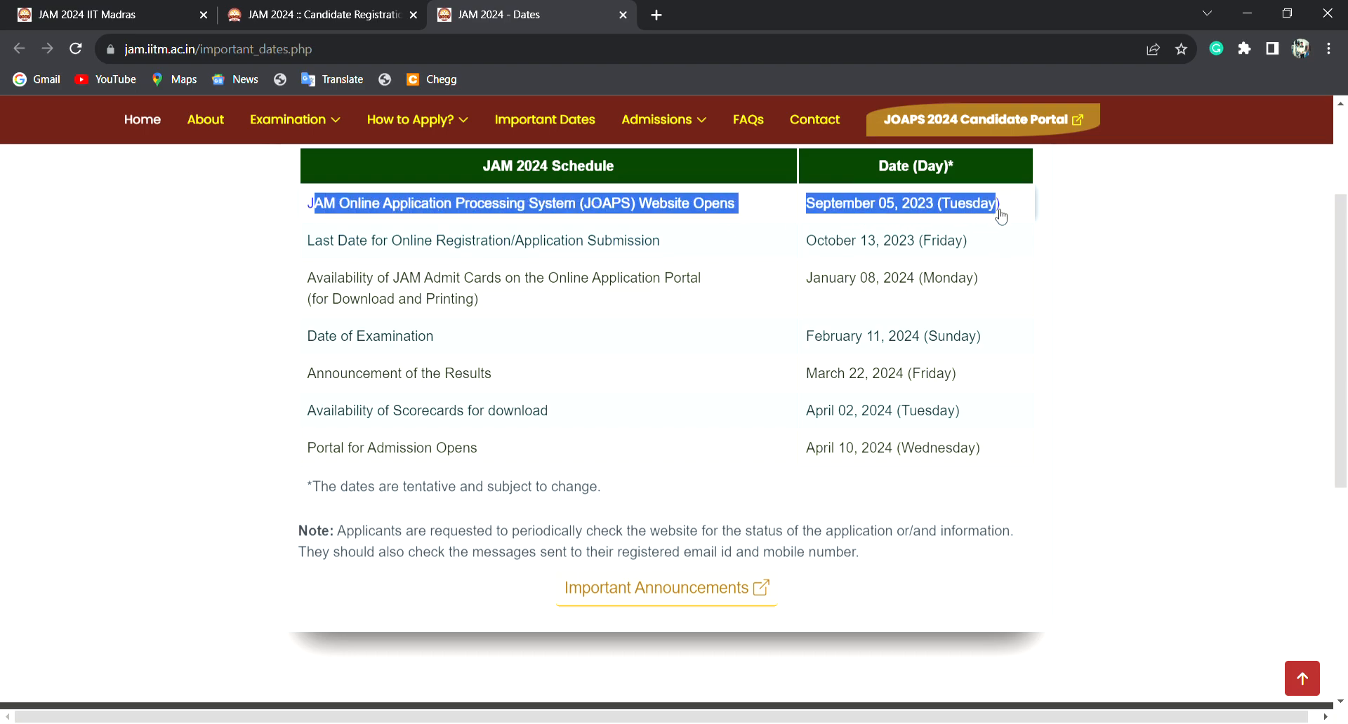
drag(807, 242, 1040, 247)
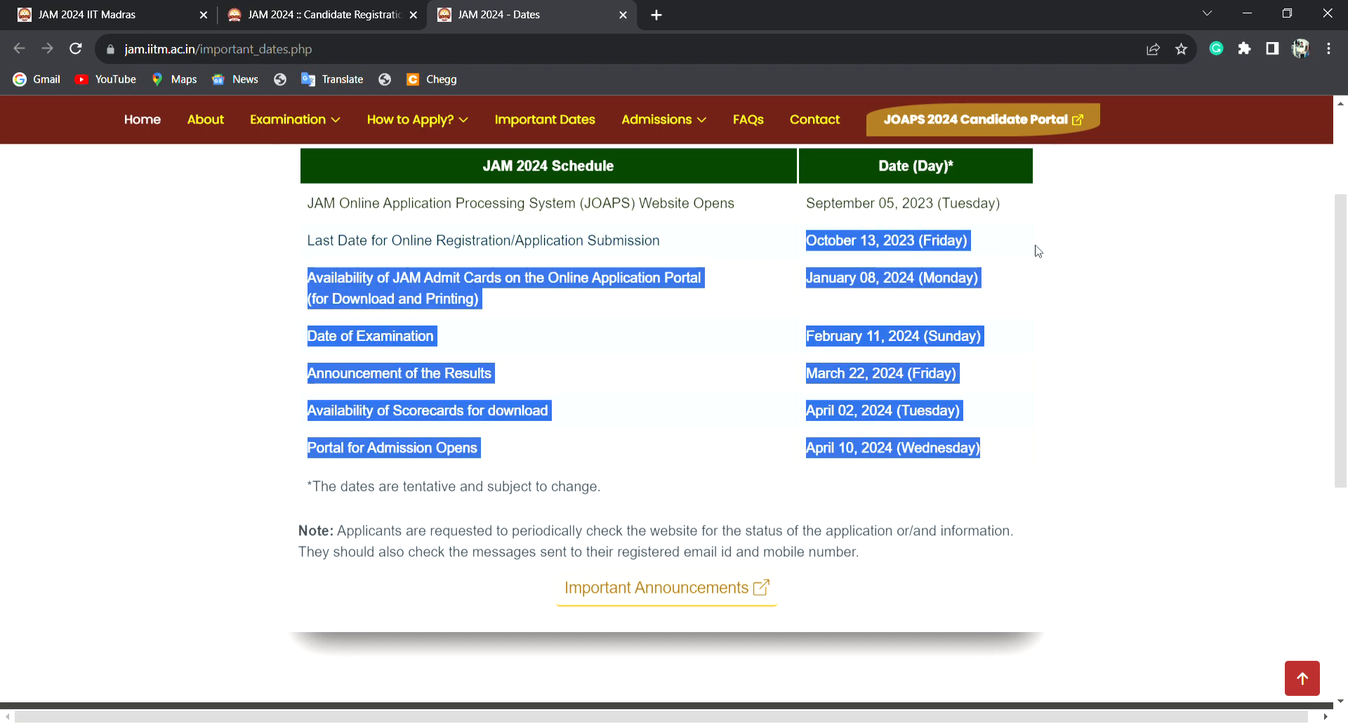
click(1038, 255)
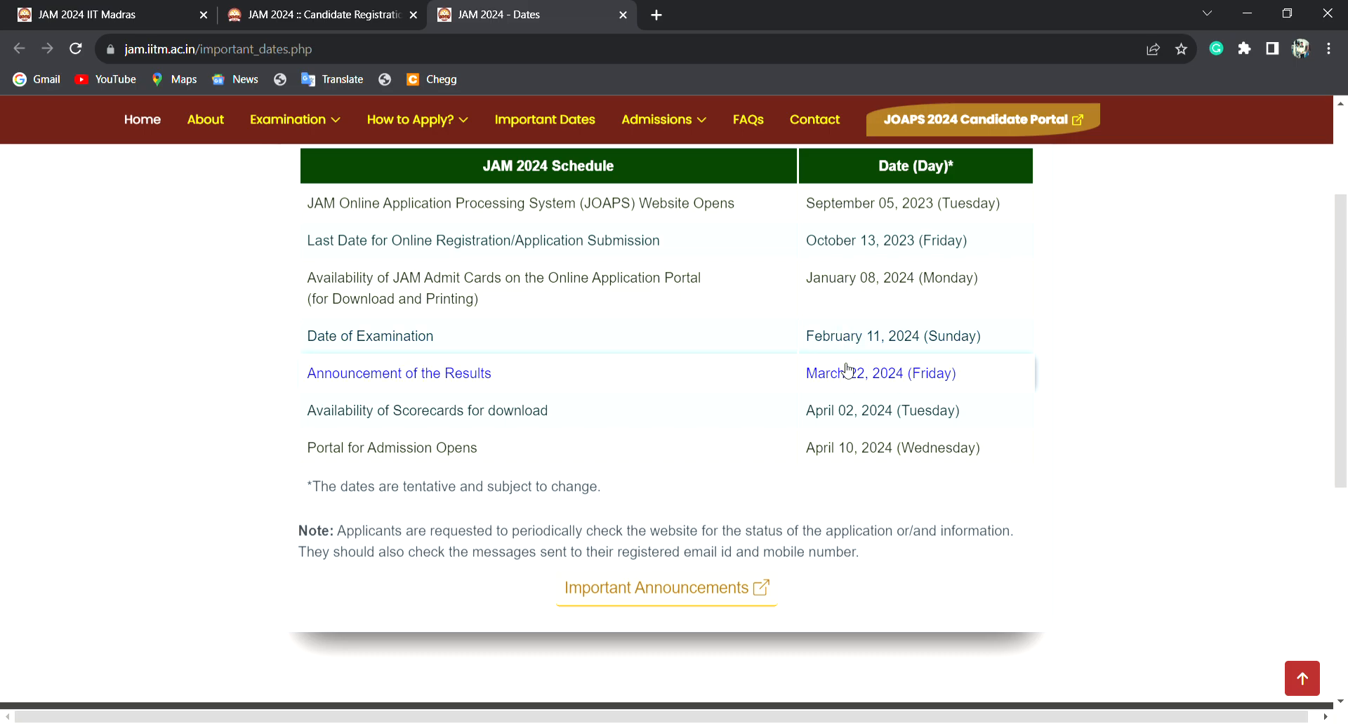
scroll(836, 373, up, 3)
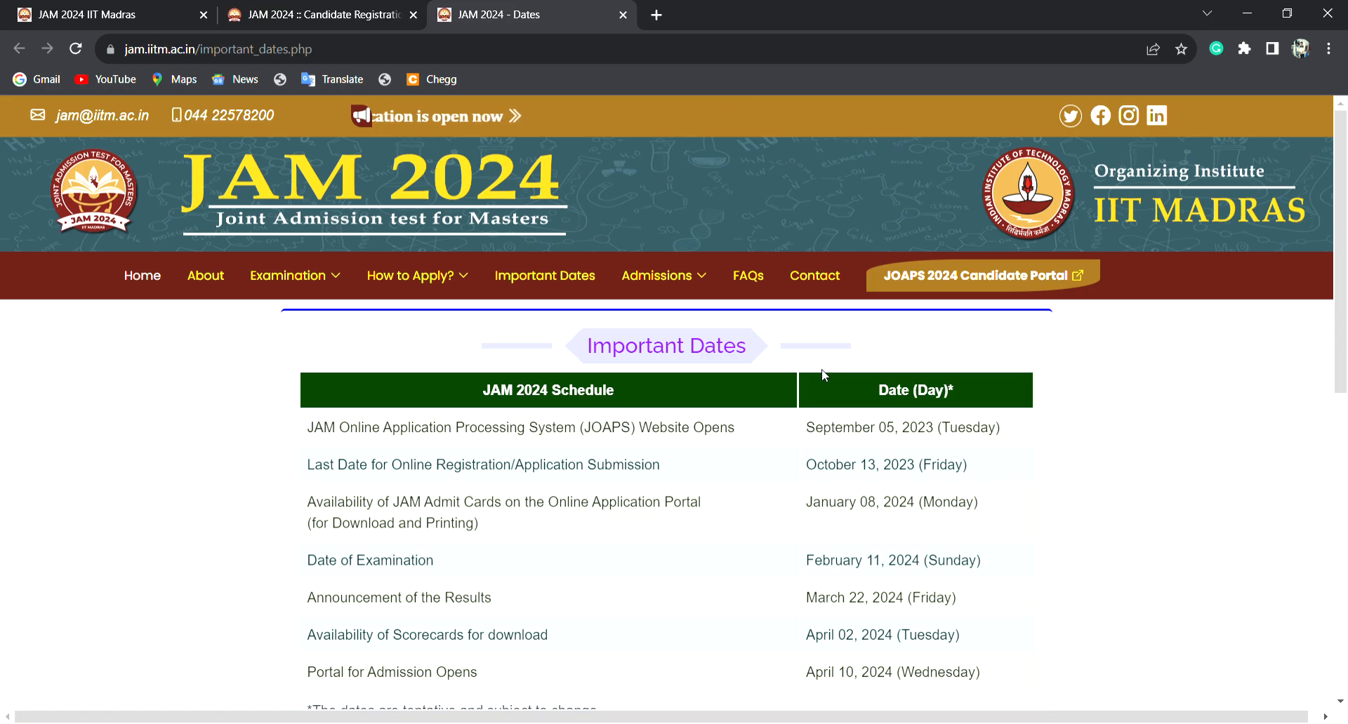
scroll(791, 349, down, 3)
scroll(707, 219, up, 3)
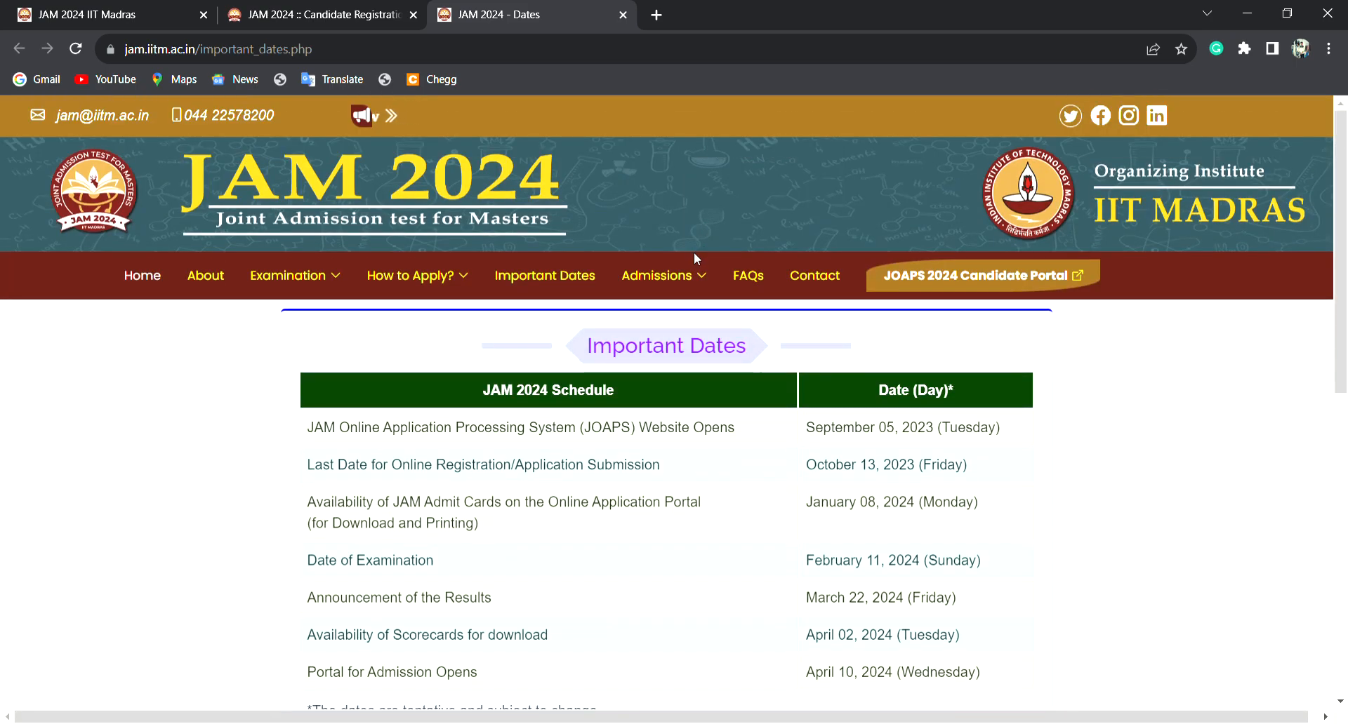
- Reopen the Candidate Registration form from the JAM 2024 homepage
click(330, 11)
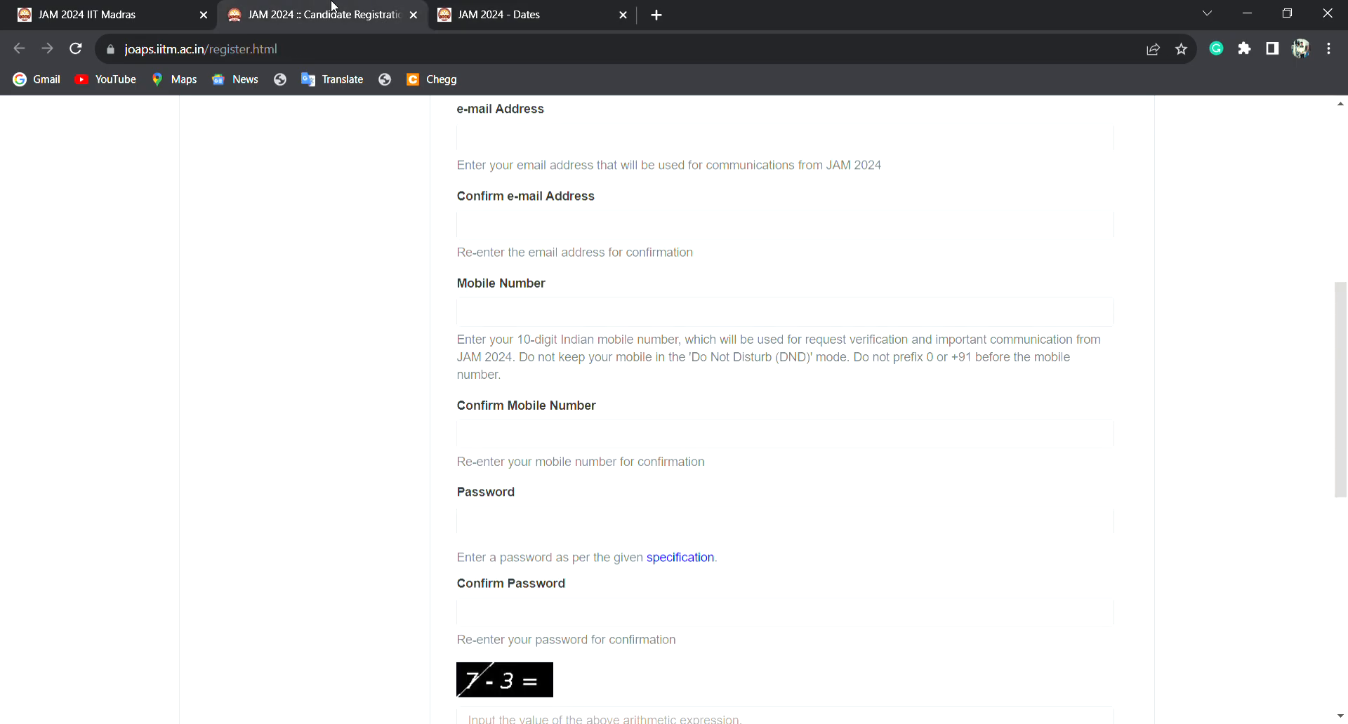
click(99, 15)
scroll(689, 255, down, 2)
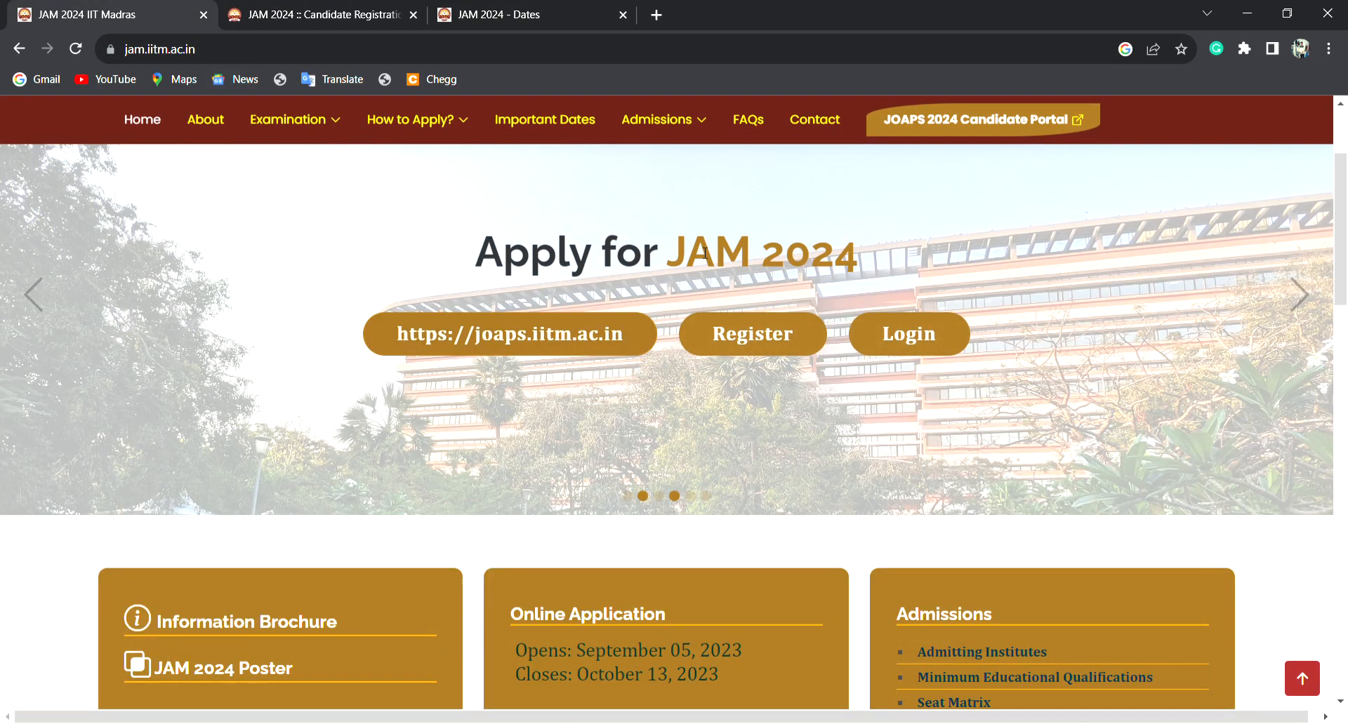
click(776, 338)
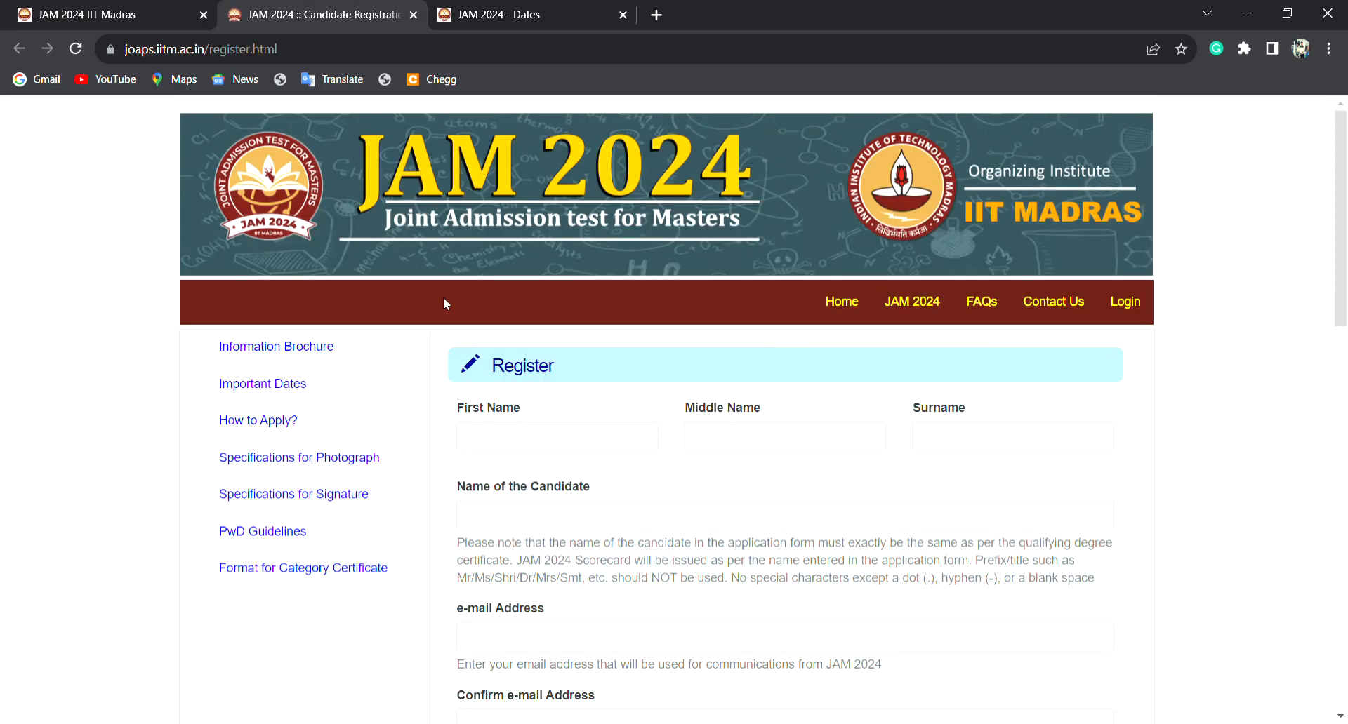
scroll(546, 358, down, 3)
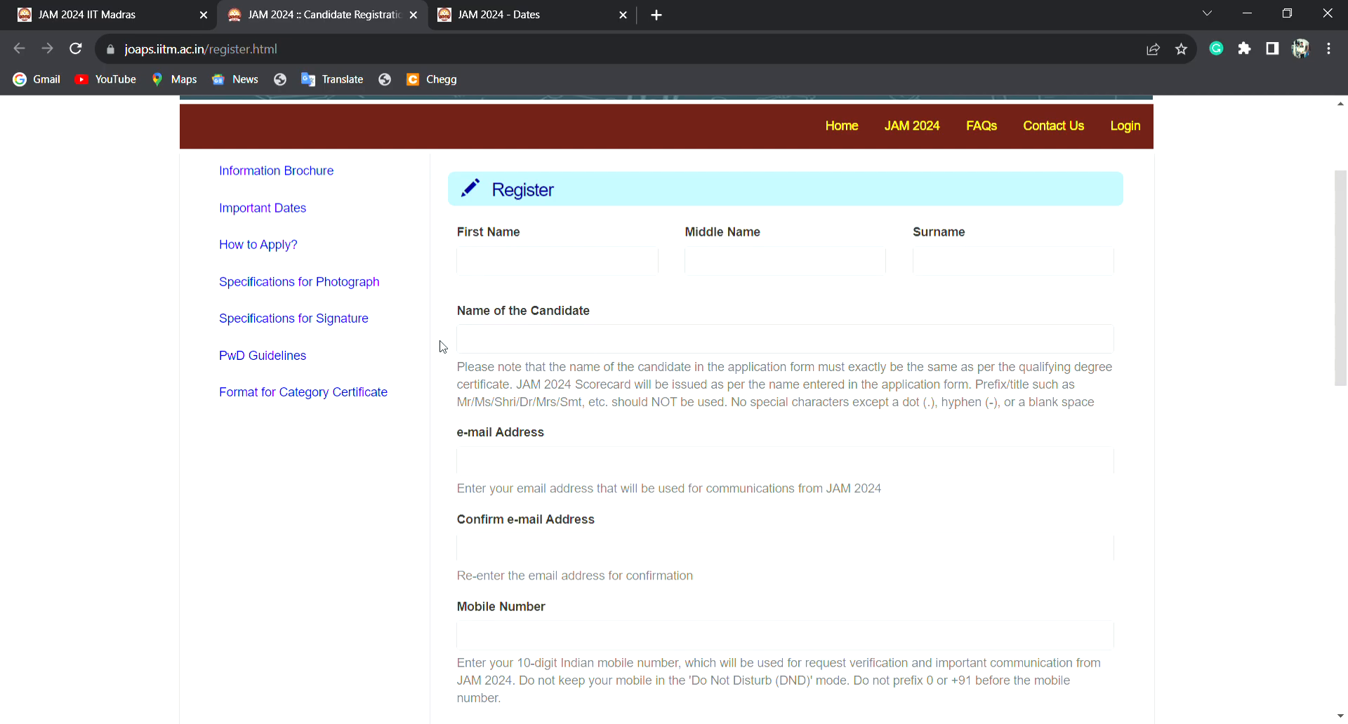
scroll(492, 483, down, 10)
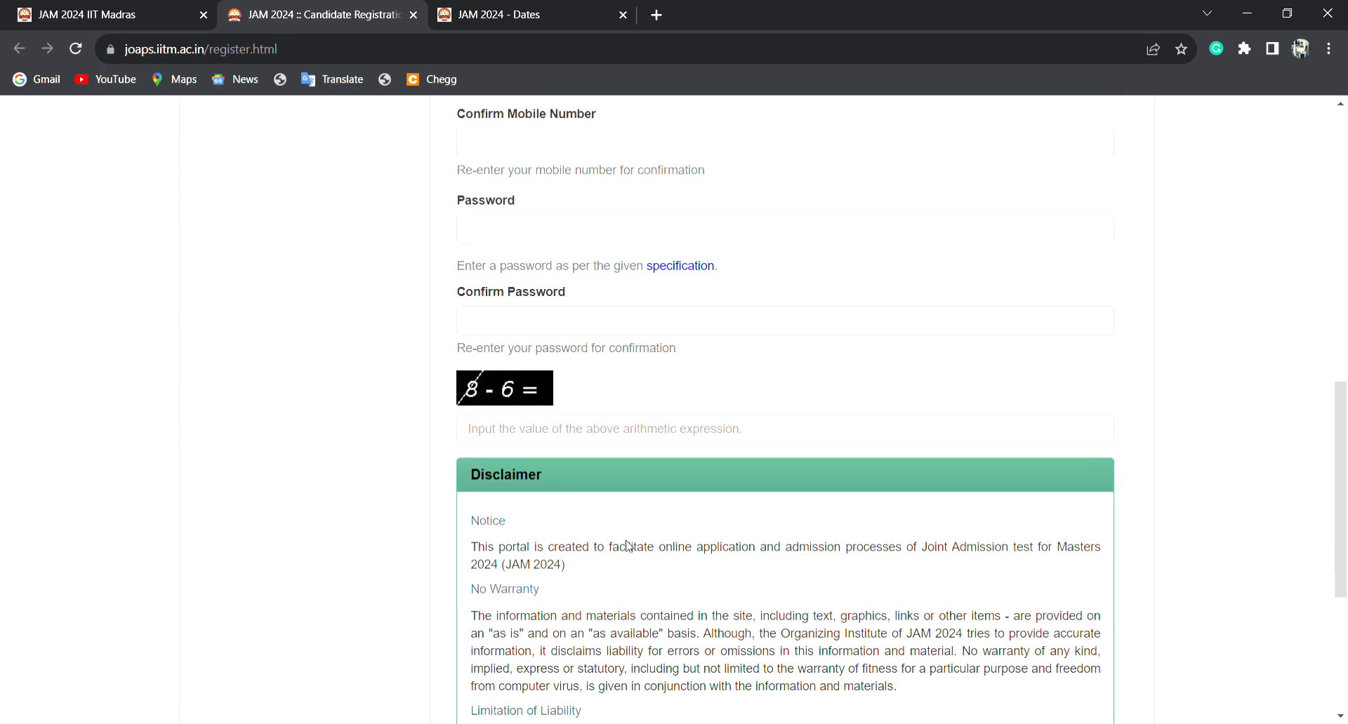
scroll(613, 585, down, 4)
scroll(598, 568, down, 1)
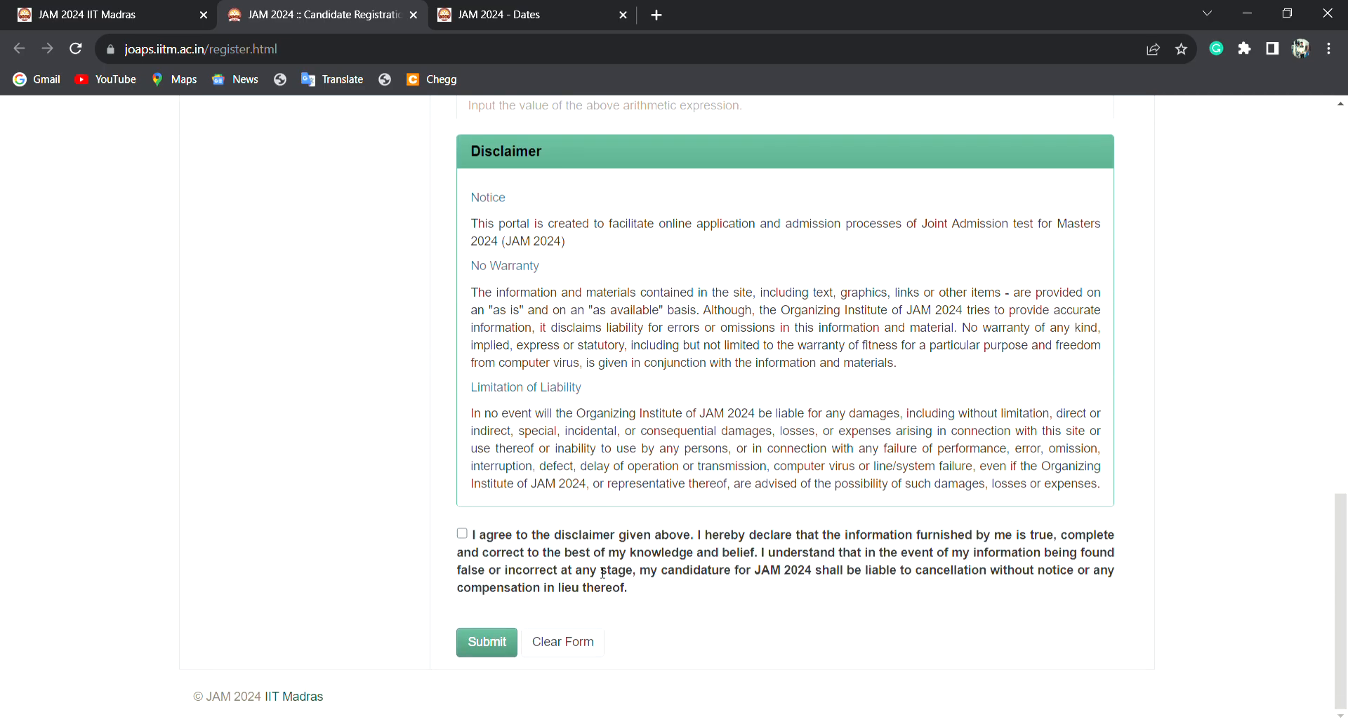
scroll(601, 571, up, 15)
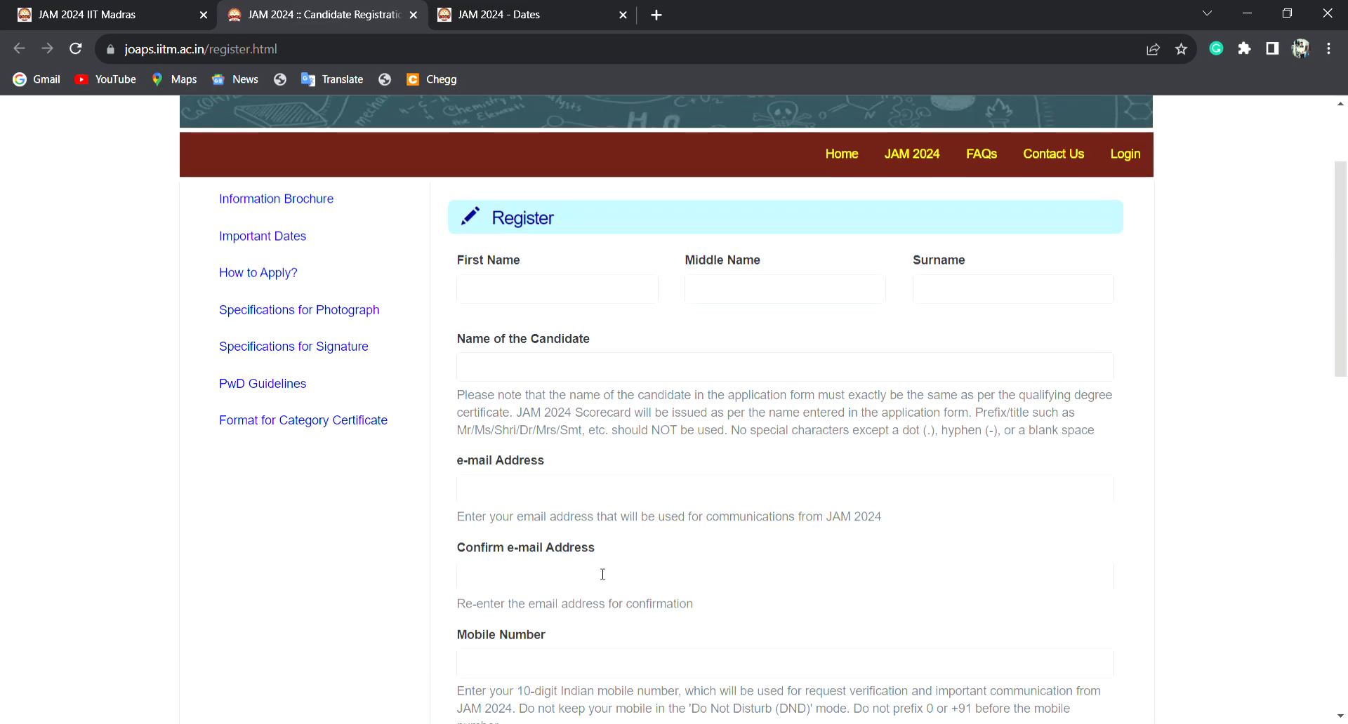
- Autofill the first name, surname, full name, e-mail and mobile number from saved browser details
click(508, 301)
click(567, 330)
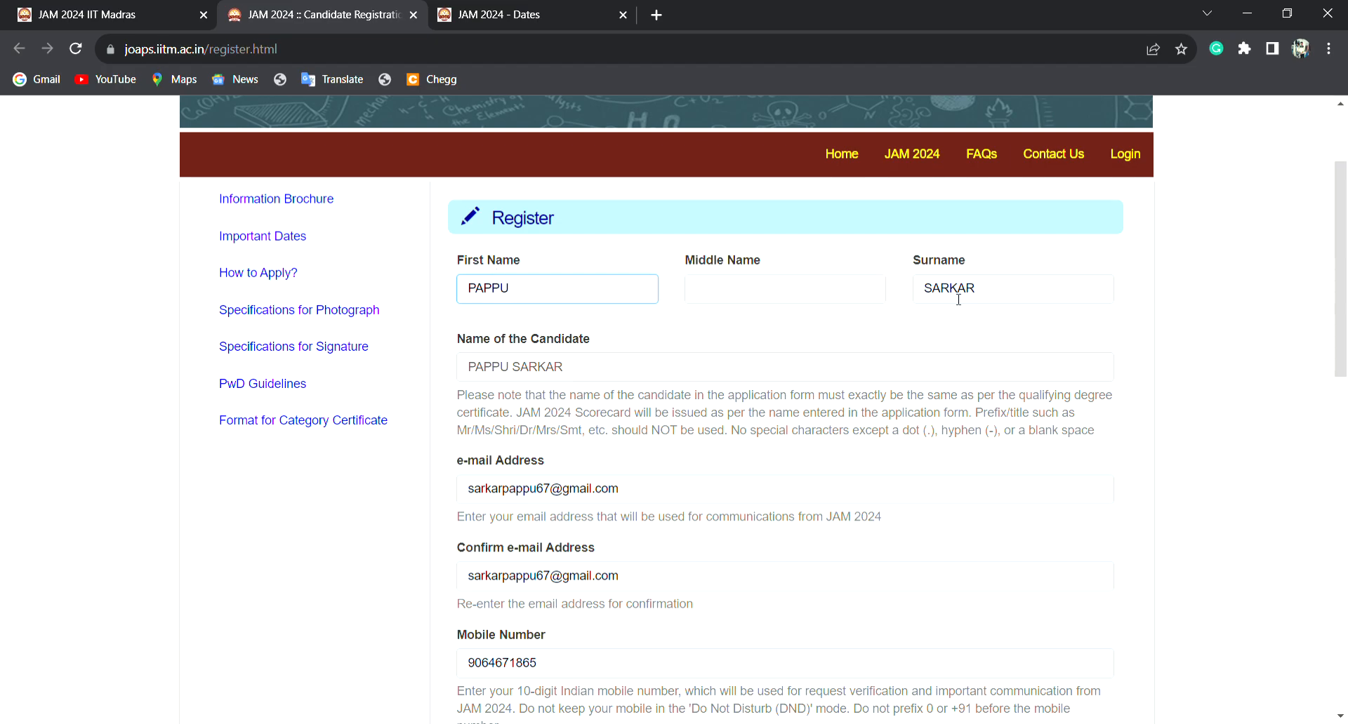
click(1016, 306)
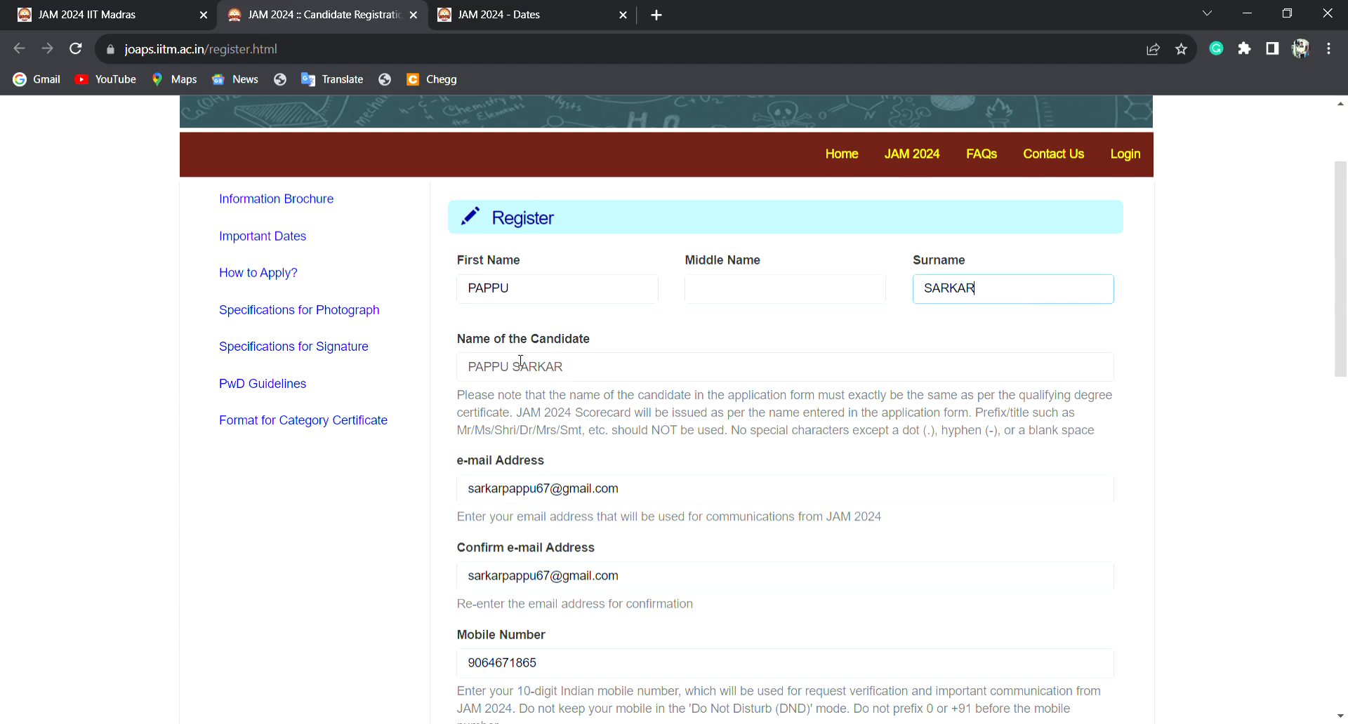
click(591, 362)
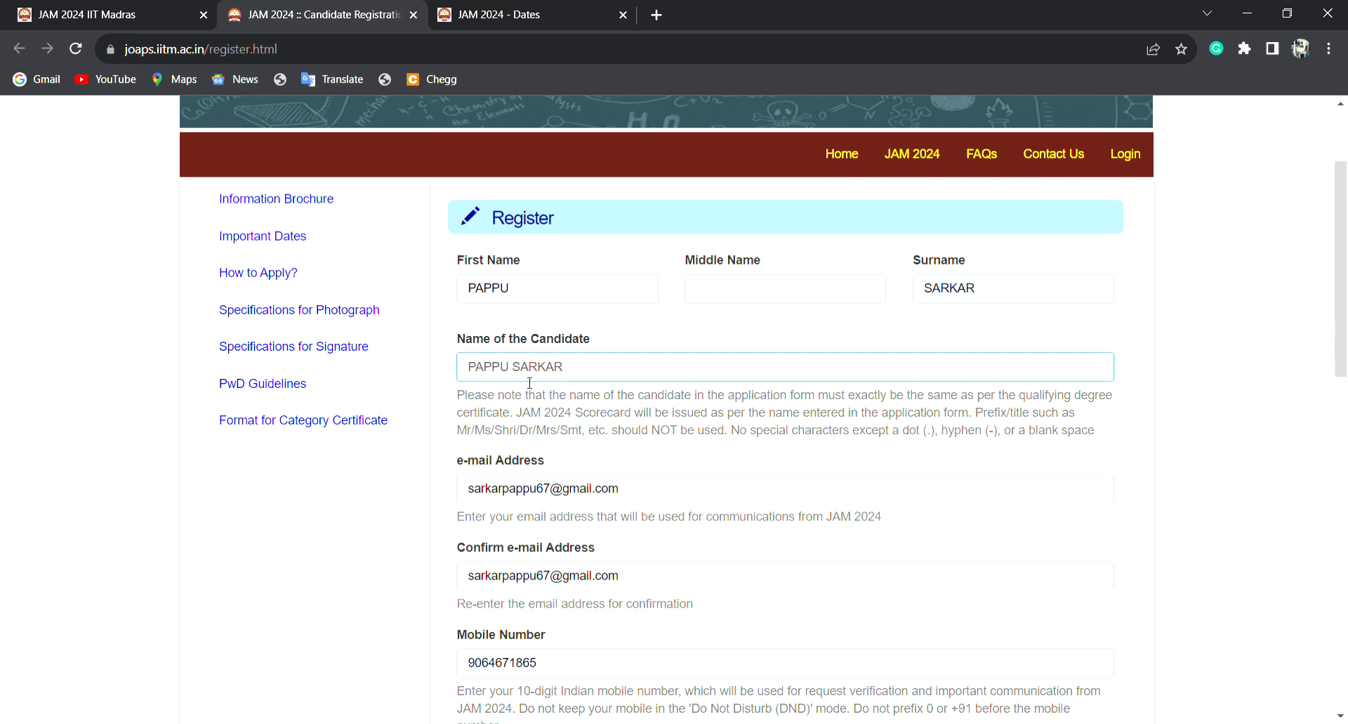
scroll(563, 379, down, 1)
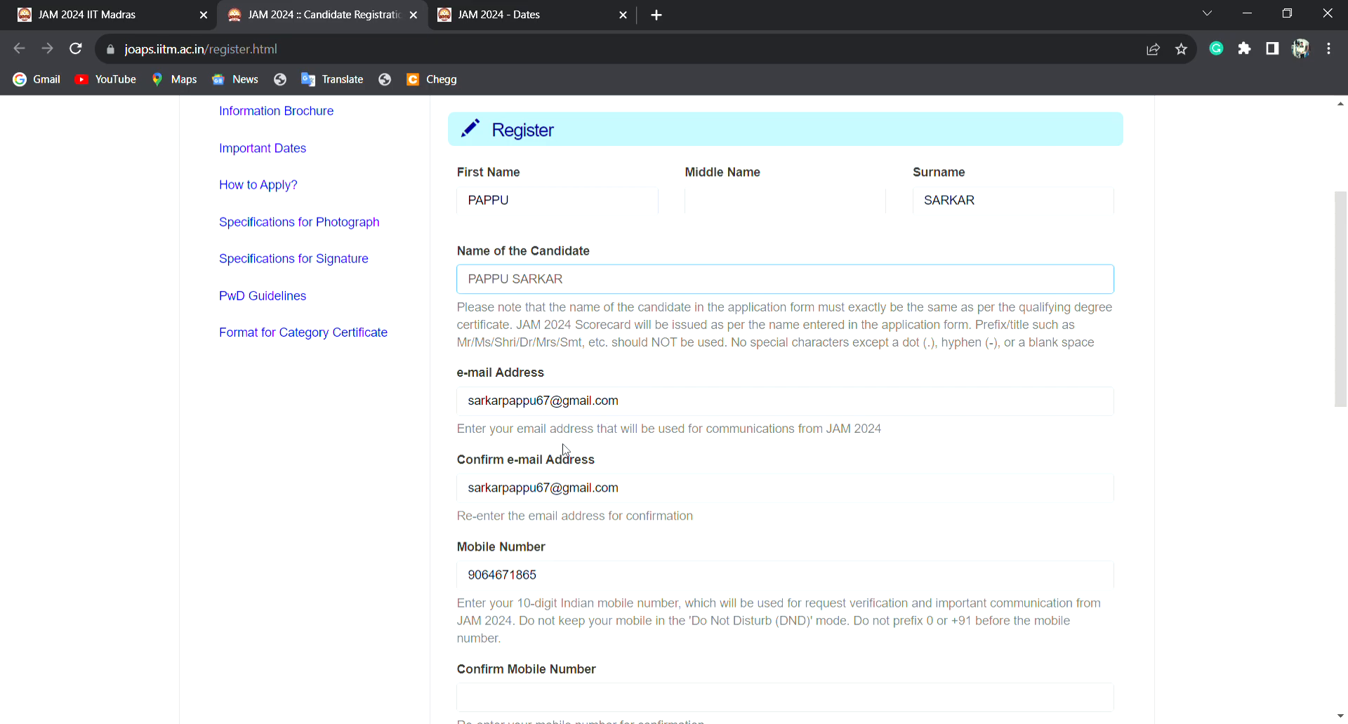
scroll(568, 448, down, 2)
scroll(623, 430, down, 1)
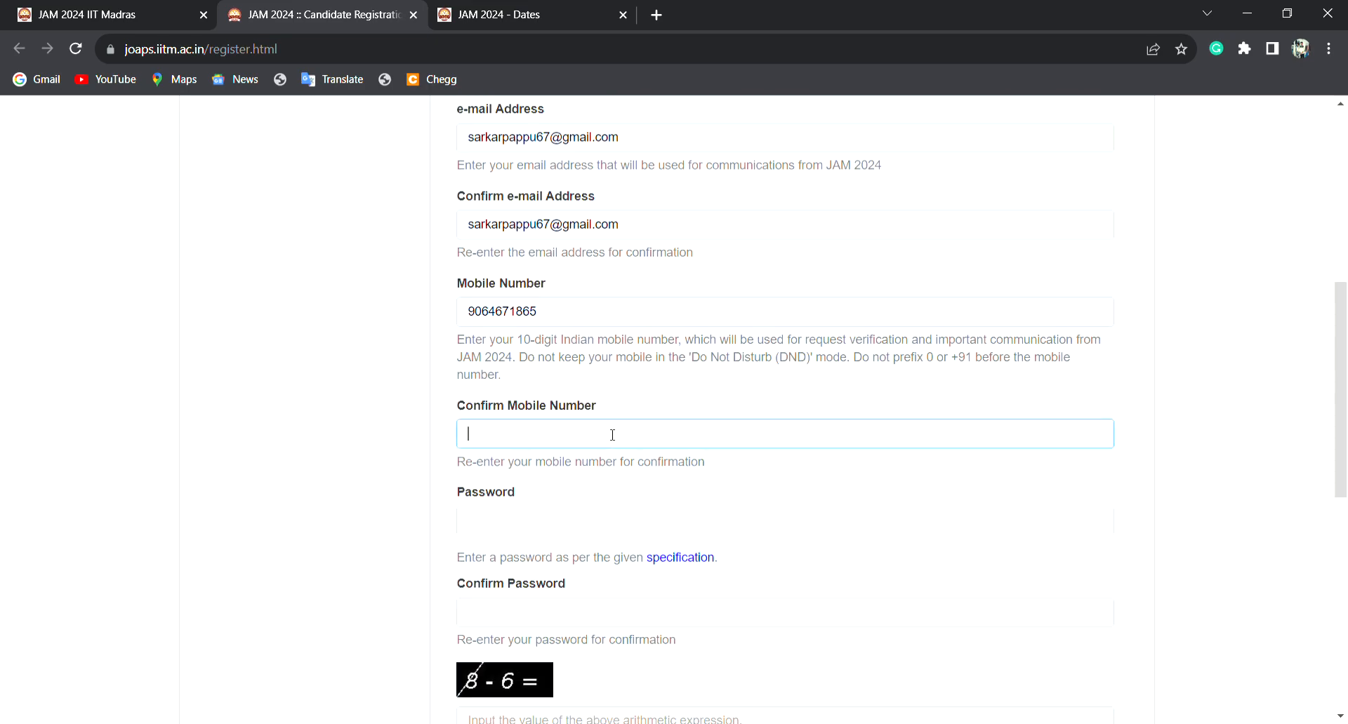
- Paste the mobile number into Confirm Mobile Number and enter the password confirmation
key(ctrl+v)
scroll(569, 450, down, 1)
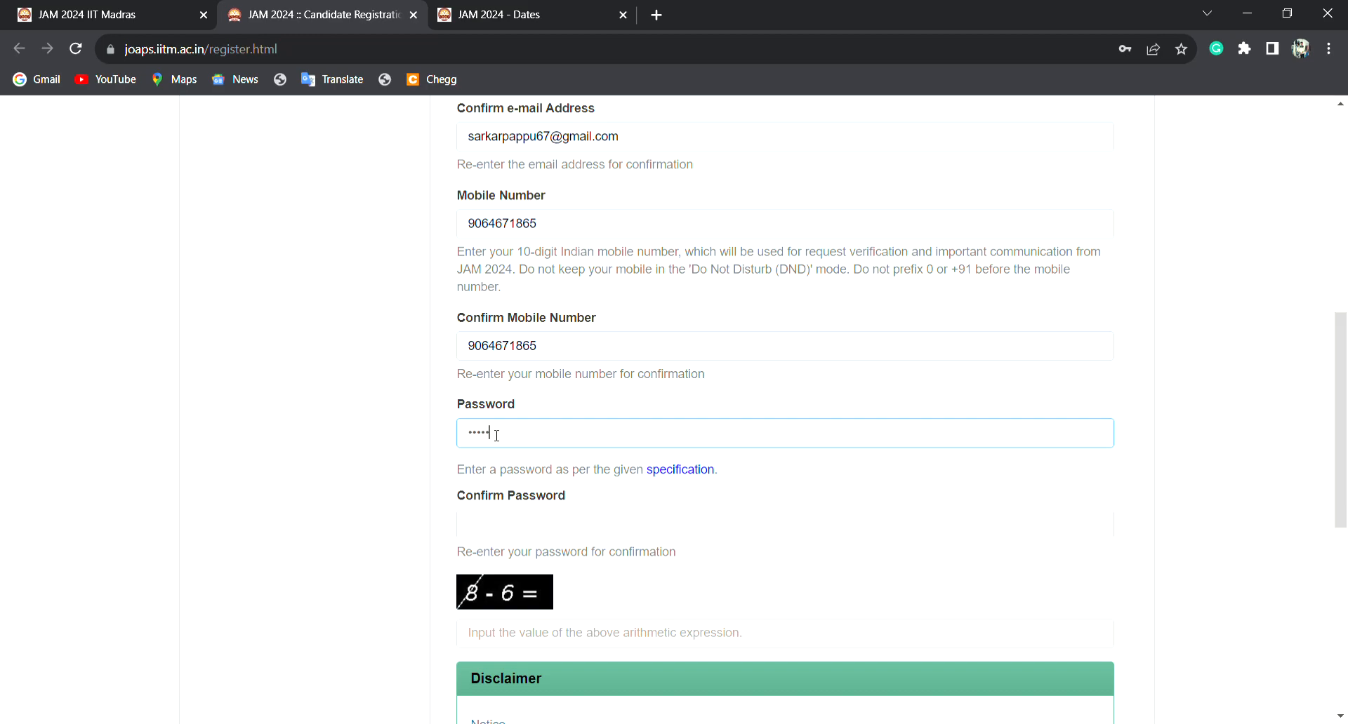
click(689, 523)
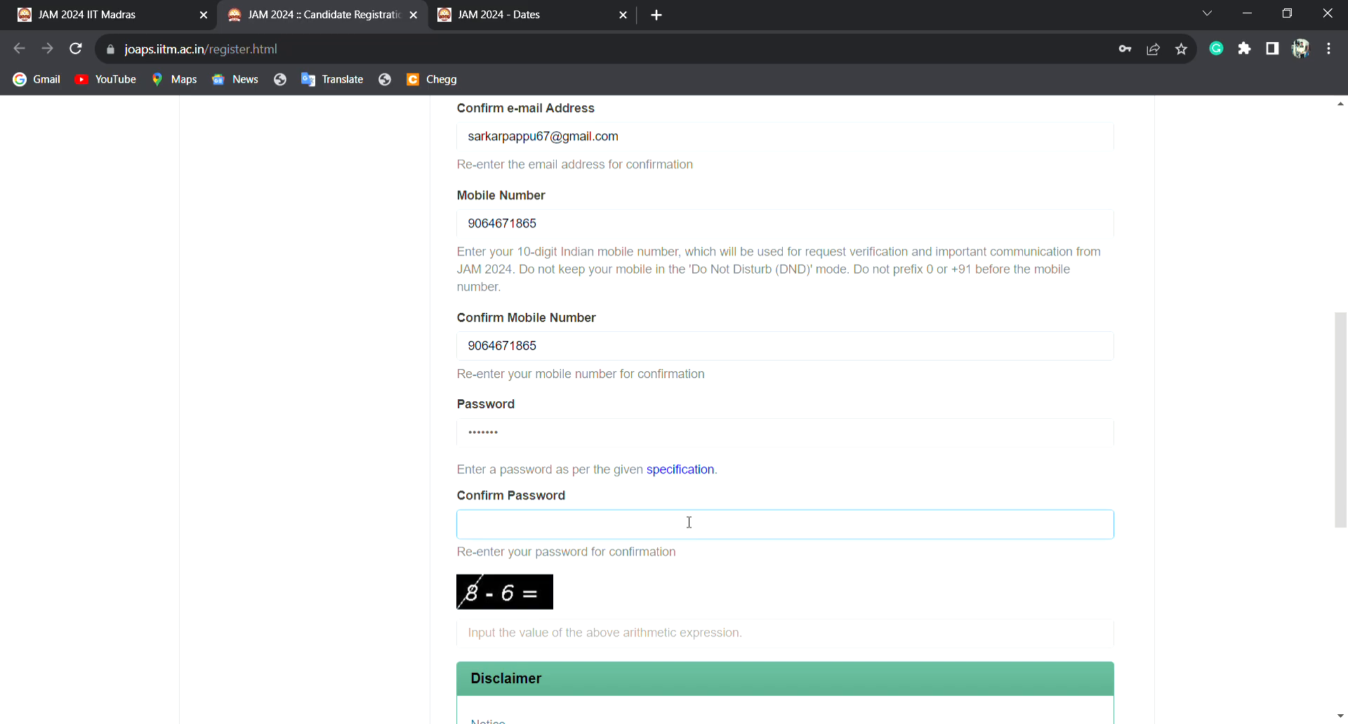
text(•••••••)
scroll(689, 522, down, 3)
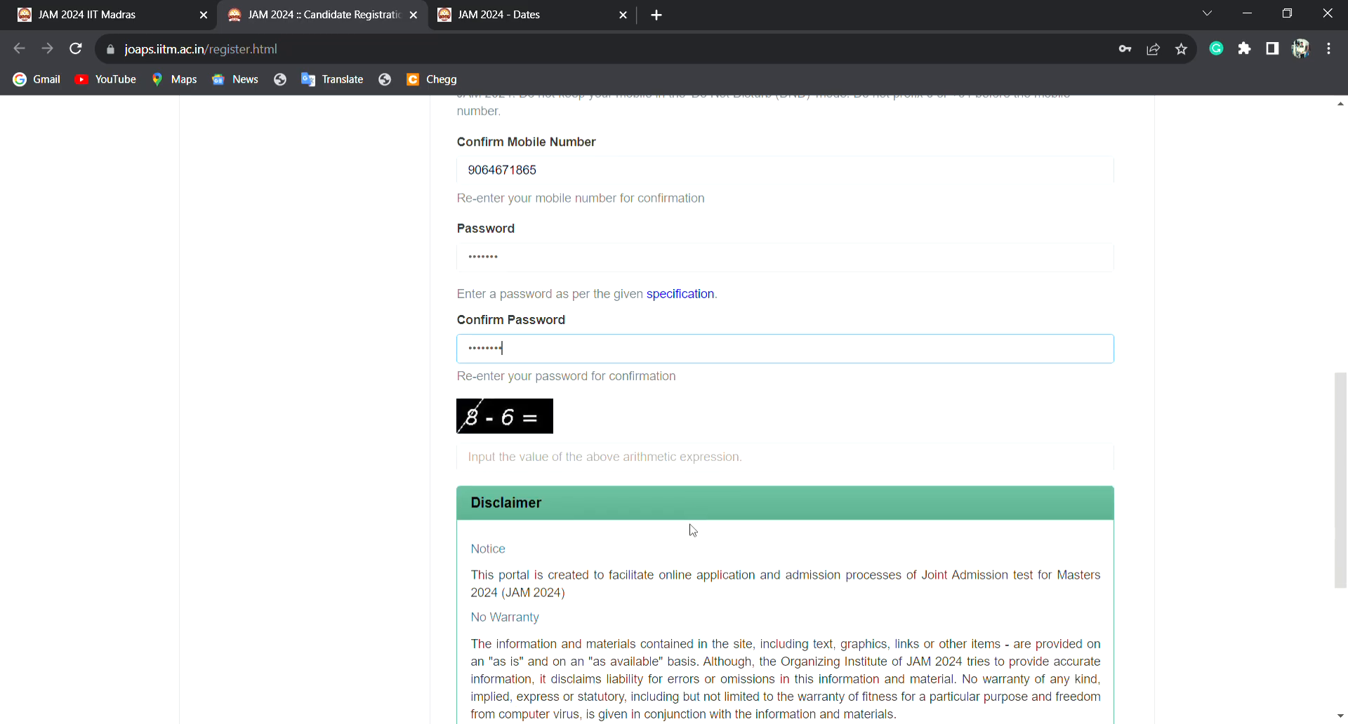
- Answer the arithmetic captcha with 2, accept the disclaimer, and submit the registration form
click(668, 464)
text(2)
scroll(685, 472, down, 5)
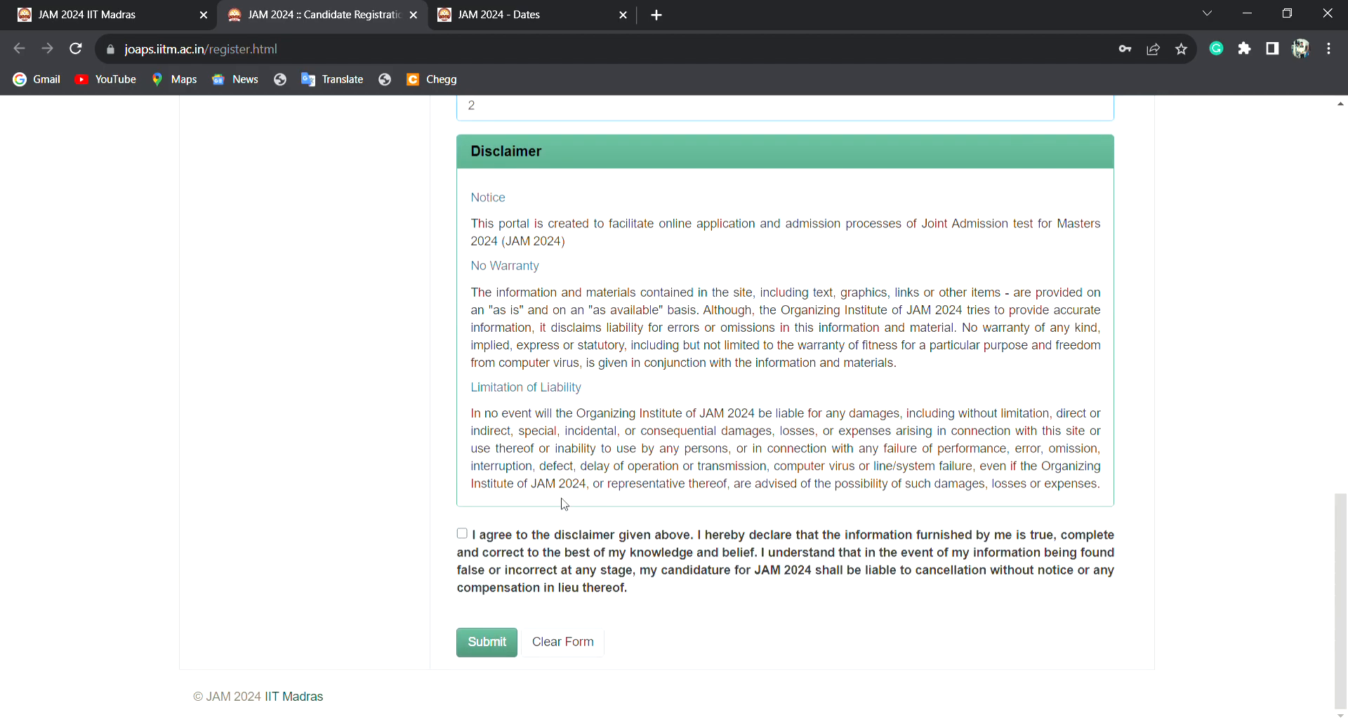
click(462, 535)
click(501, 643)
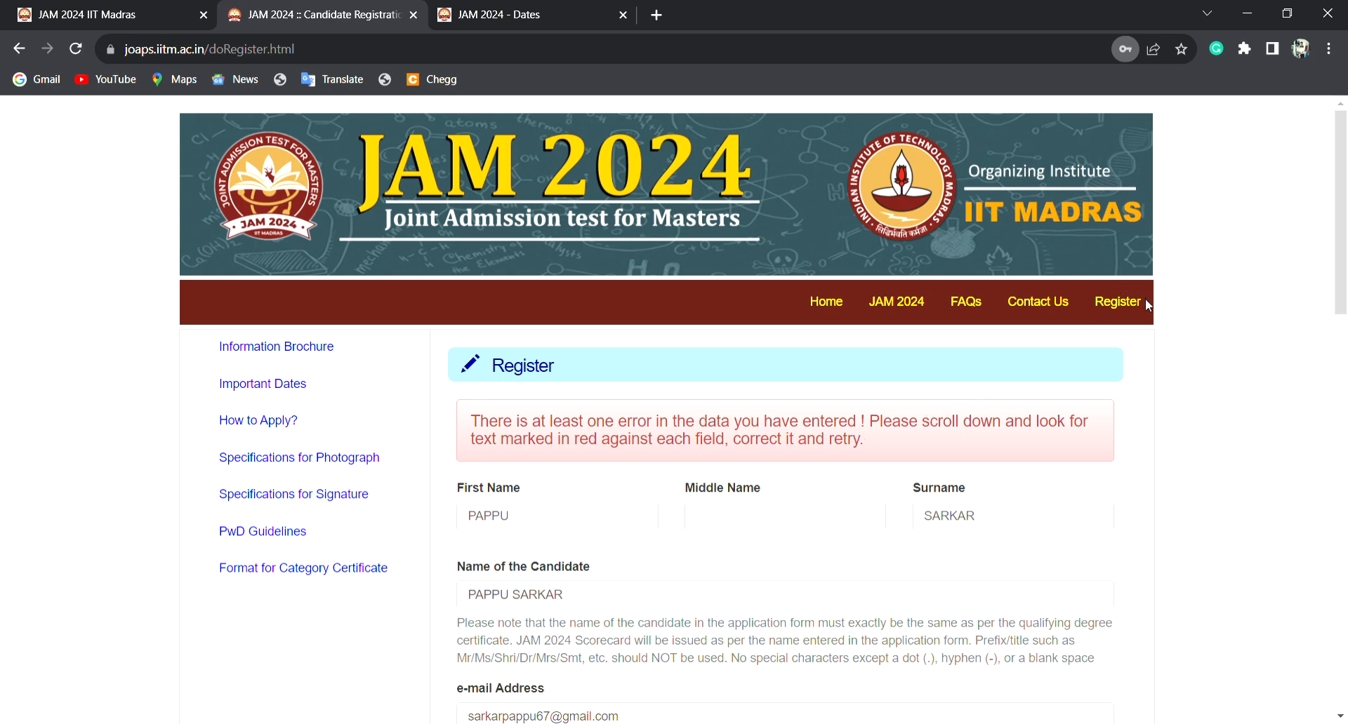
- Enter a password meeting the stated requirements and confirm it in the second field
scroll(904, 441, down, 3)
scroll(903, 441, down, 6)
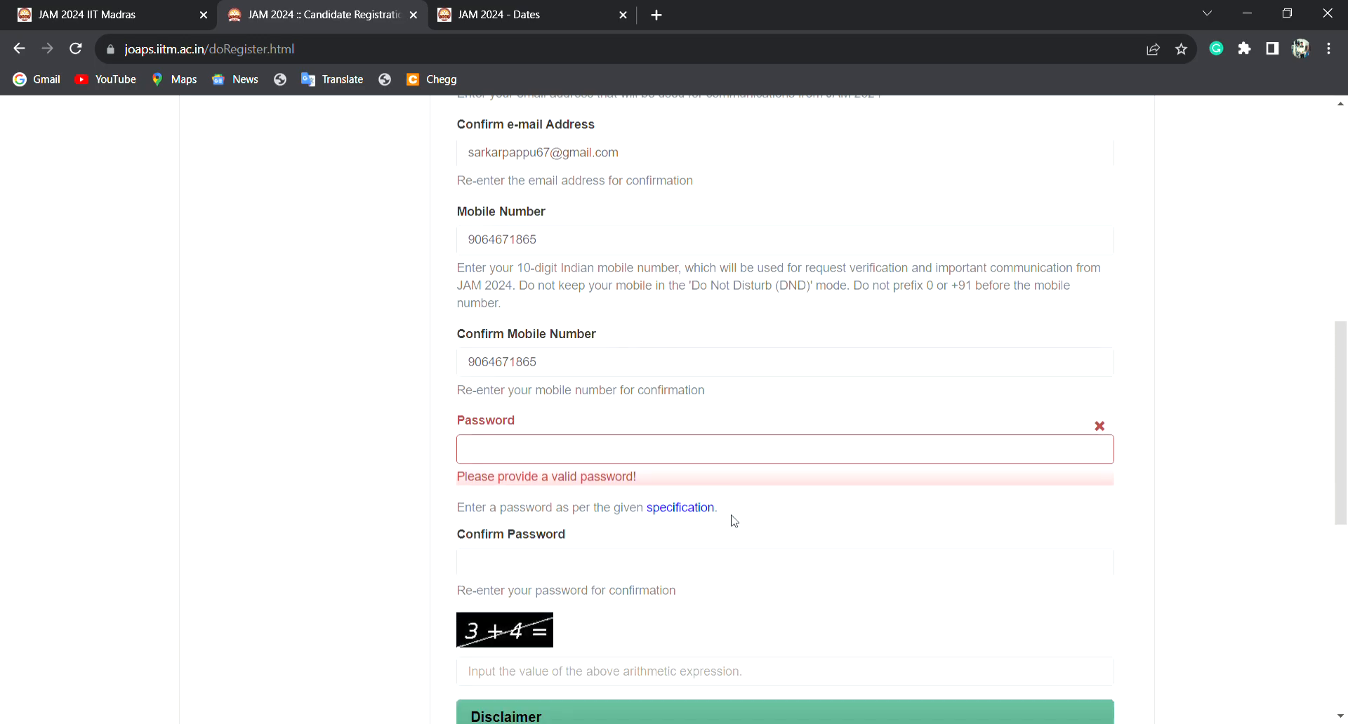
scroll(734, 521, down, 1)
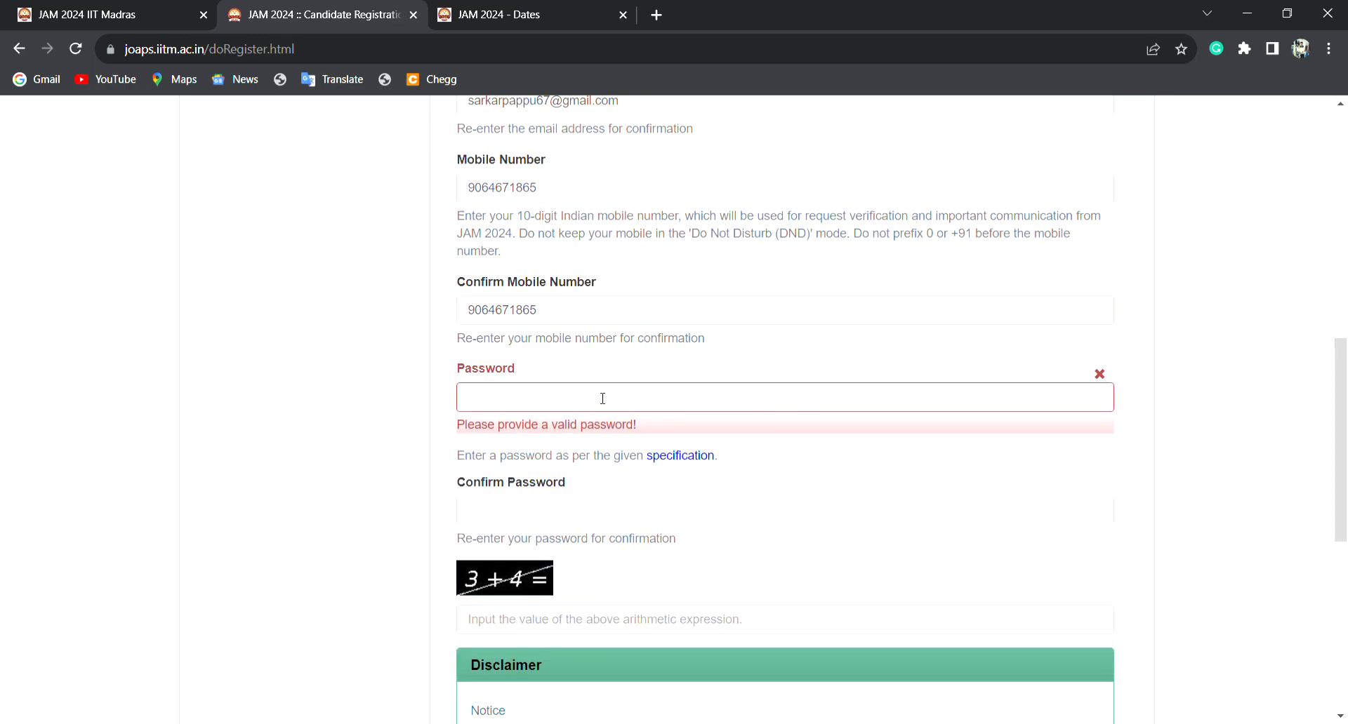
click(665, 462)
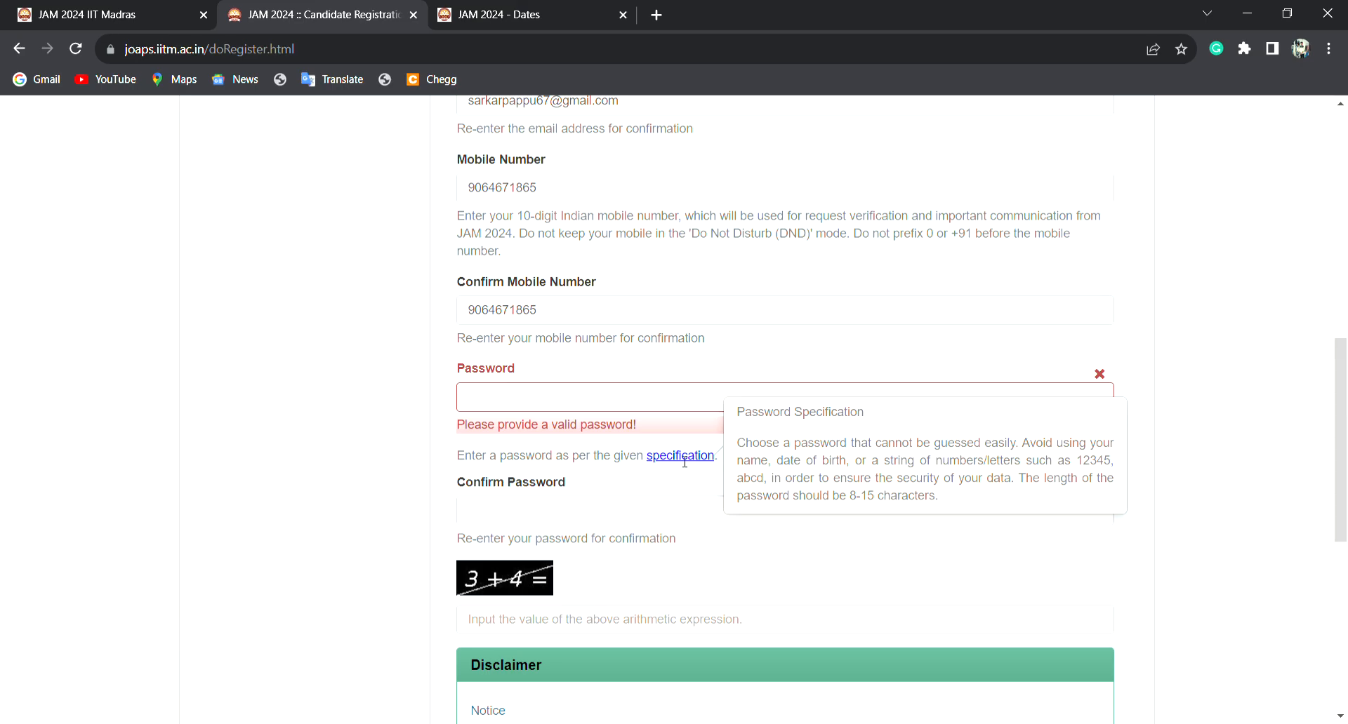
click(576, 405)
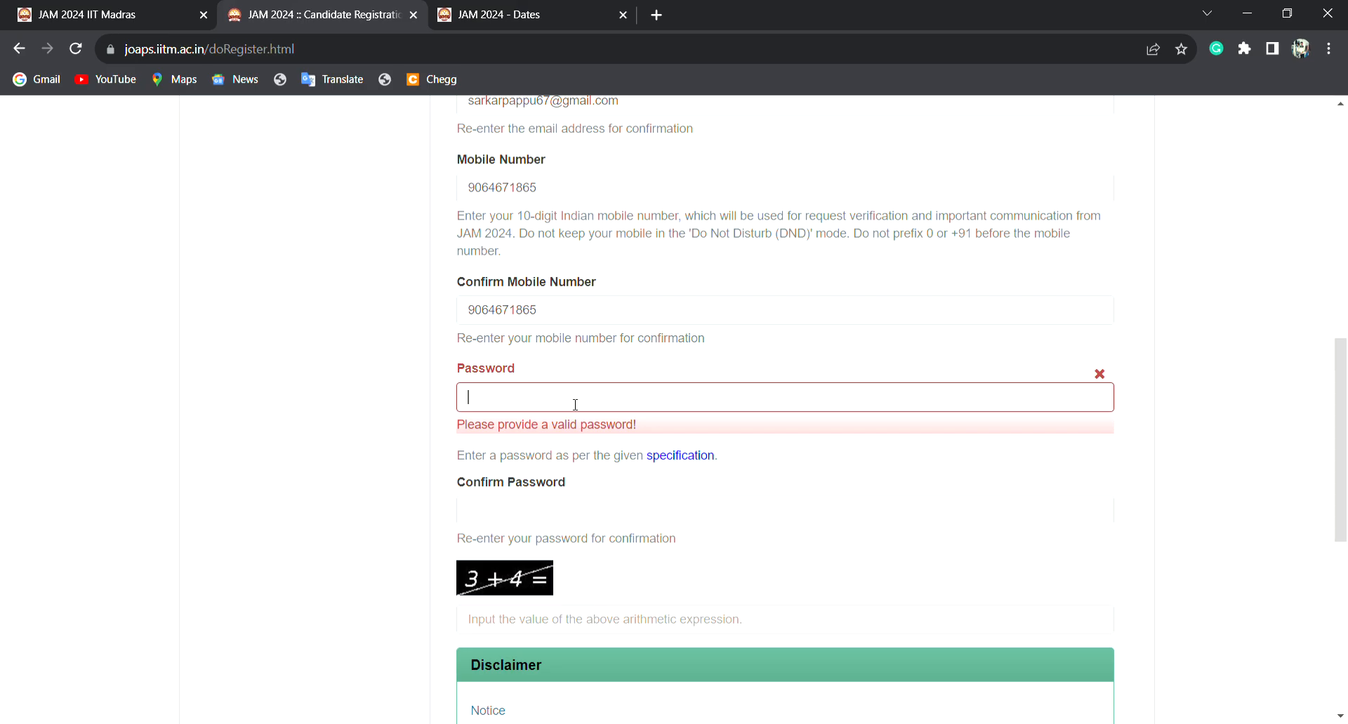
text(•••••••••••)
click(484, 510)
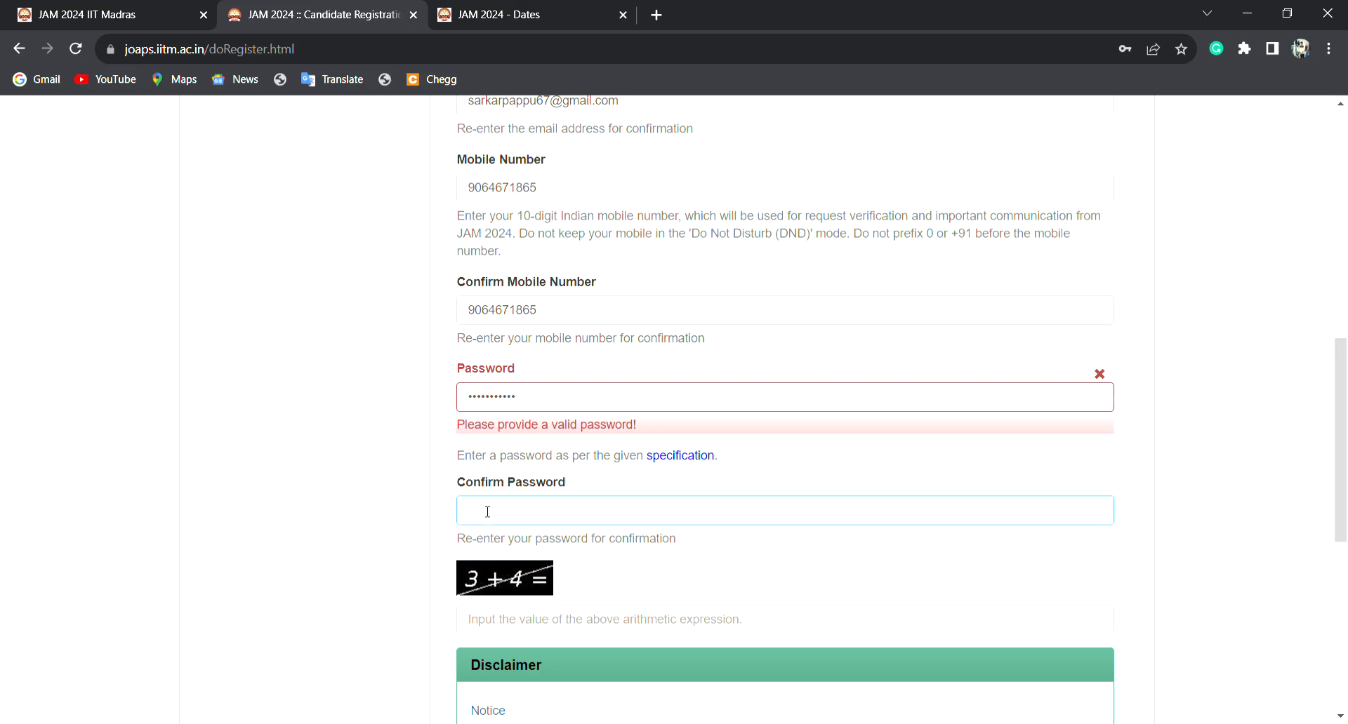
text(•••••••••••)
- Answer the arithmetic captcha with 7 and accept the disclaimer
scroll(494, 601, down, 1)
click(562, 540)
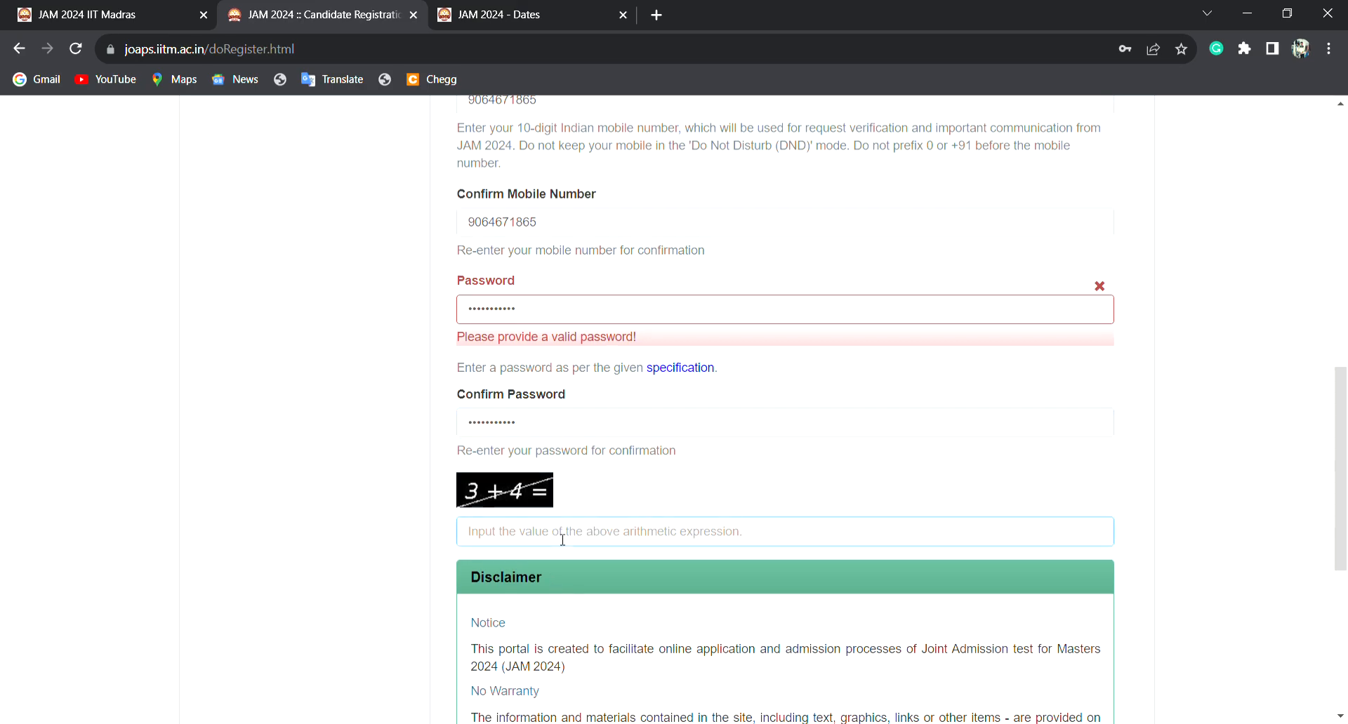
text(7)
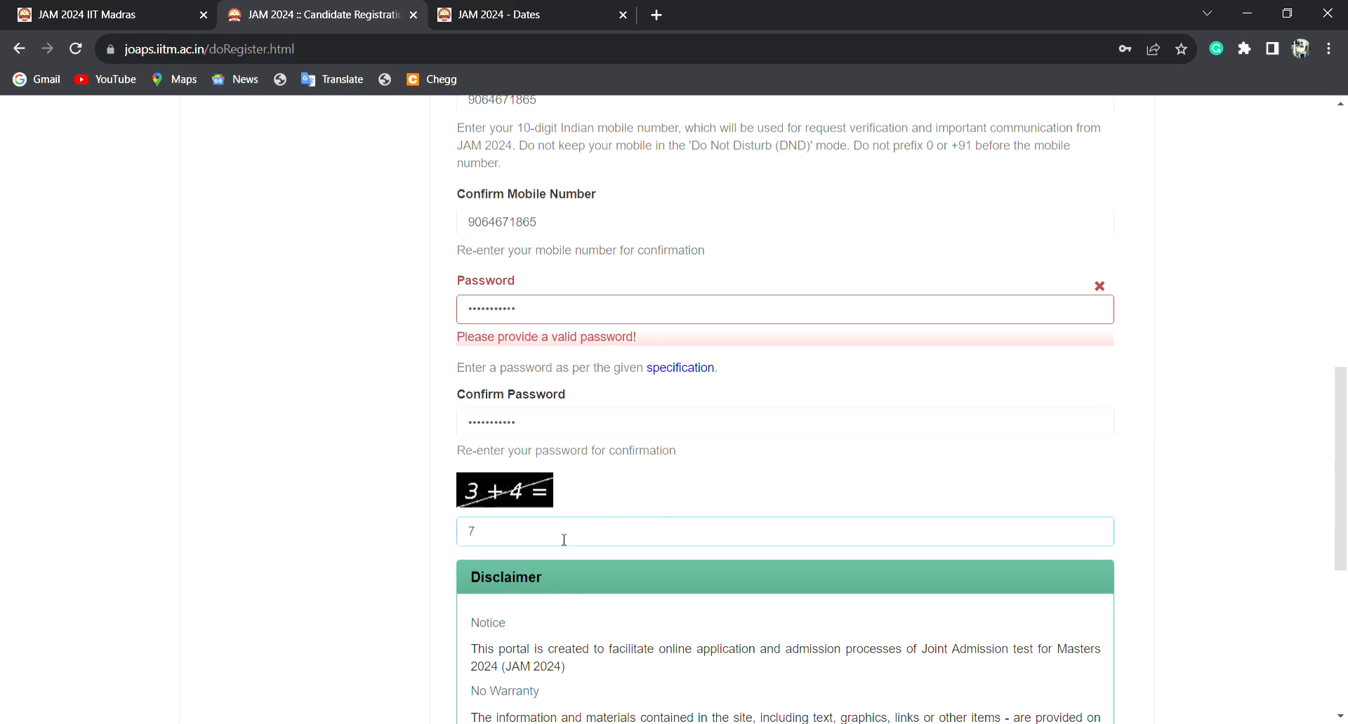
scroll(564, 540, down, 5)
click(462, 534)
- Submit the registration, then log in with login captcha answer 2
click(486, 641)
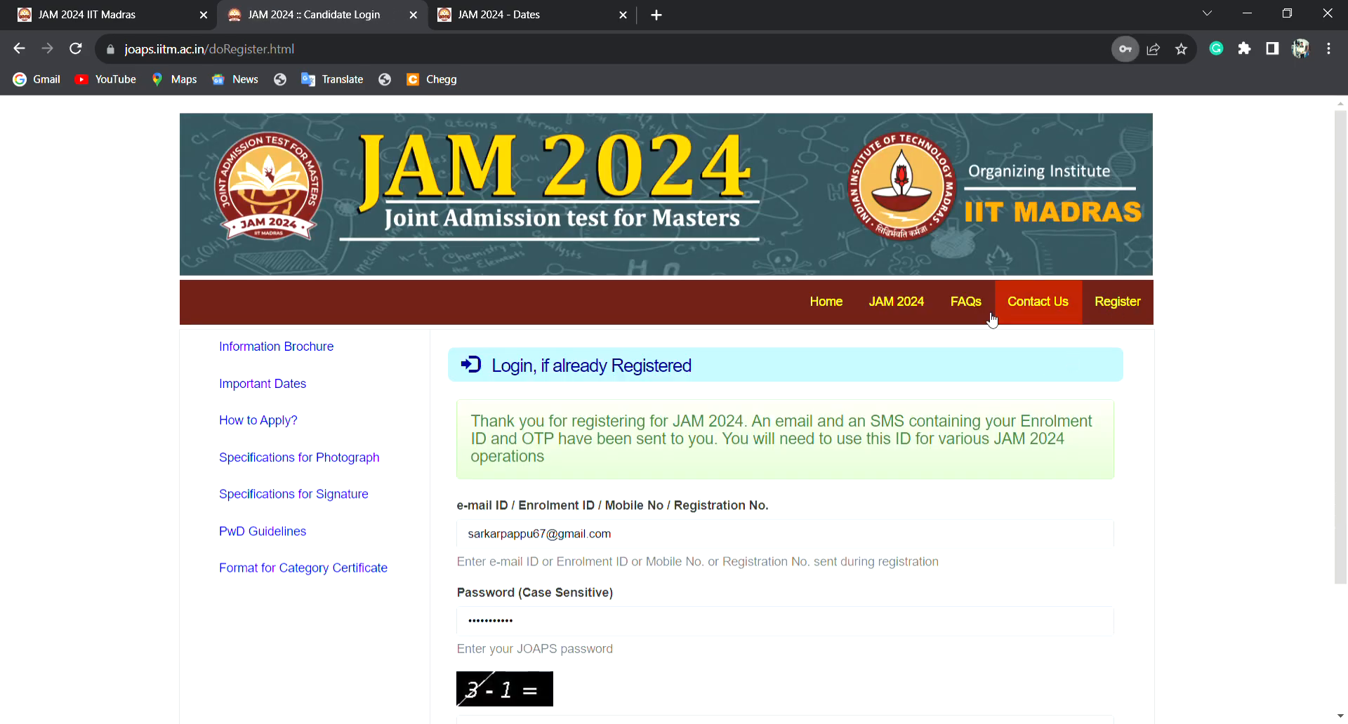
scroll(992, 320, down, 3)
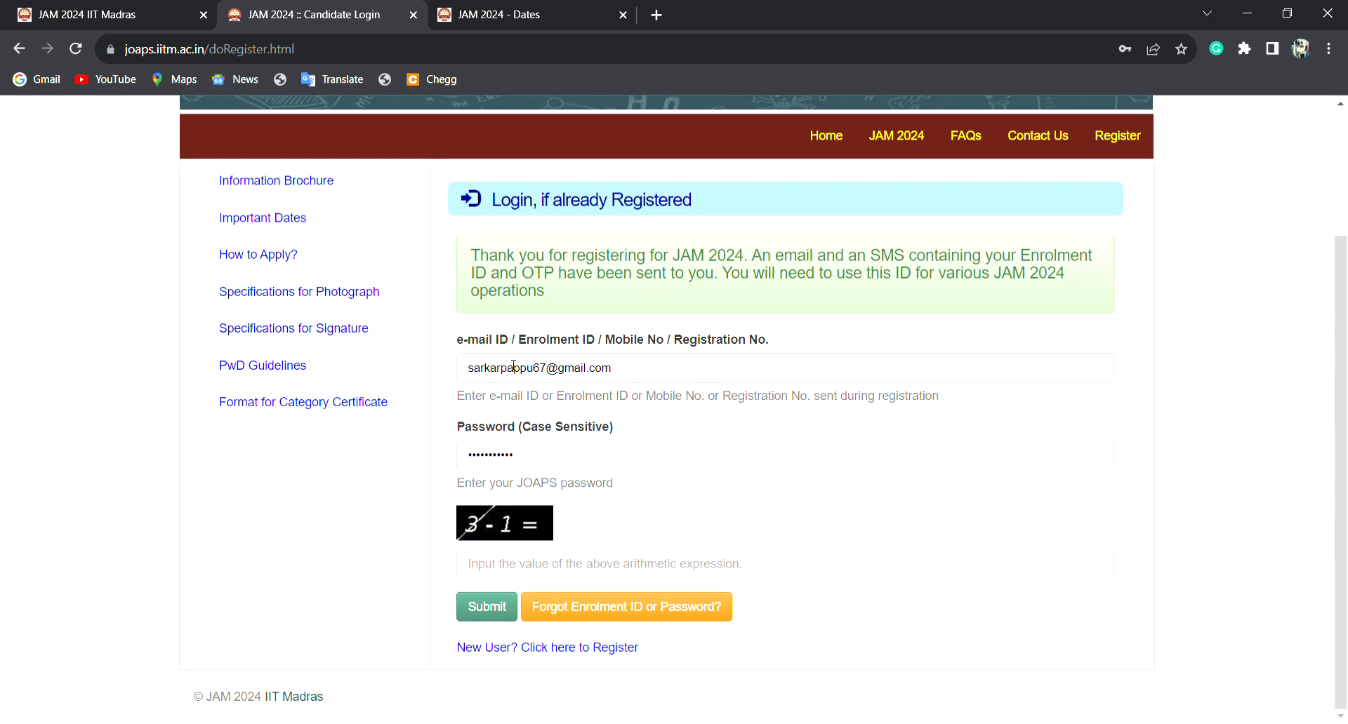
click(501, 572)
text(2)
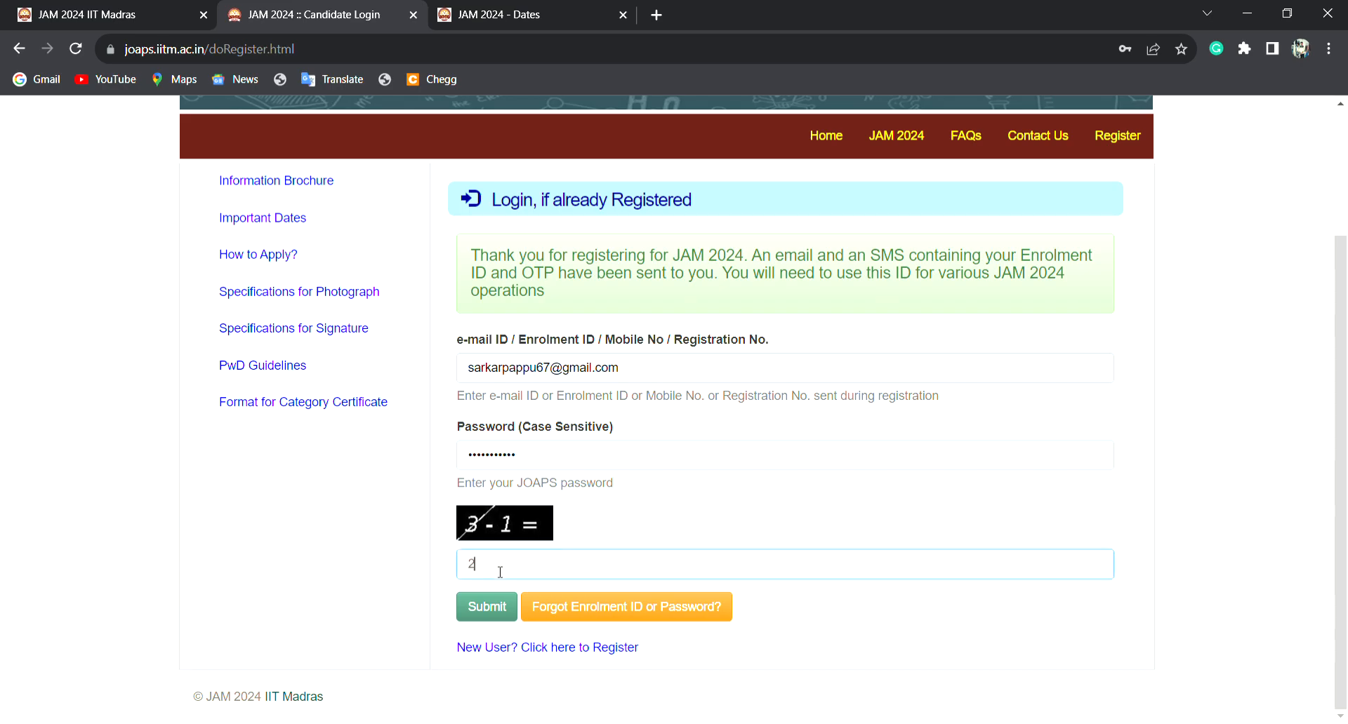
click(486, 607)
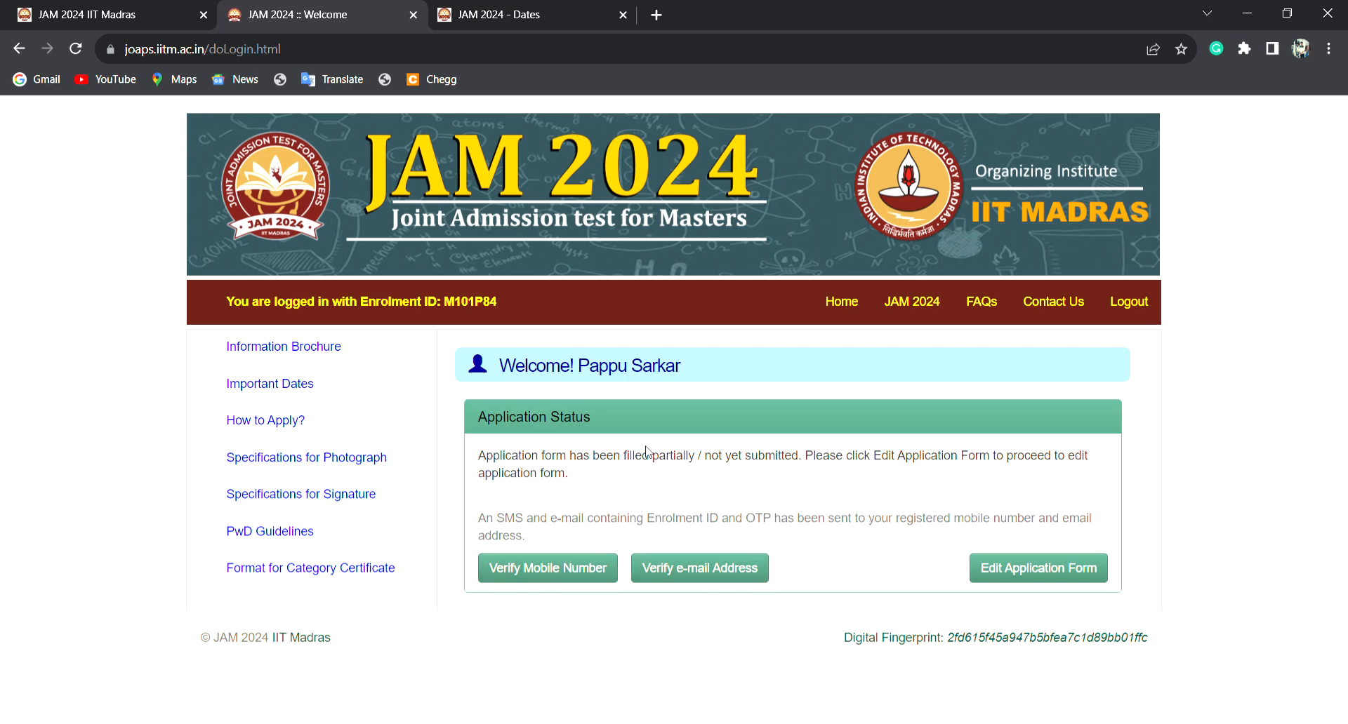
- Verify the mobile number with the SMS OTP, re-entering the code after a wrong first attempt
click(579, 570)
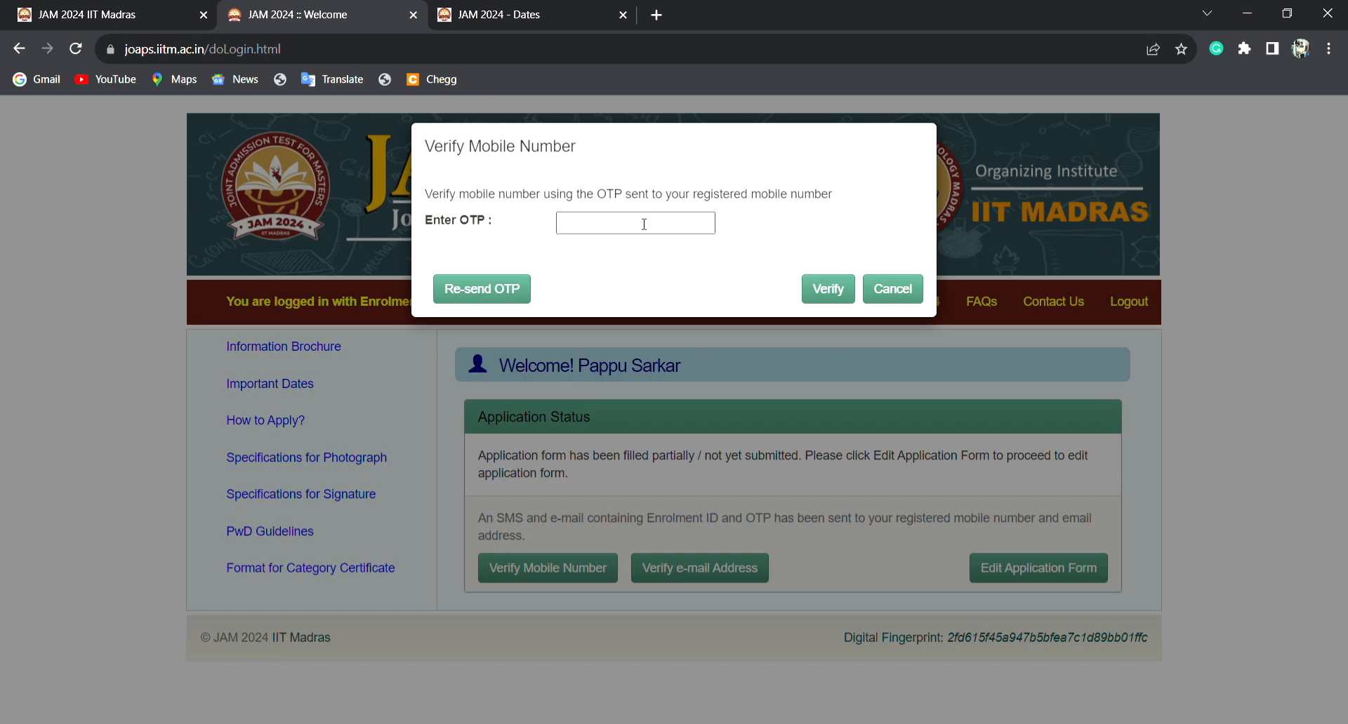
click(642, 224)
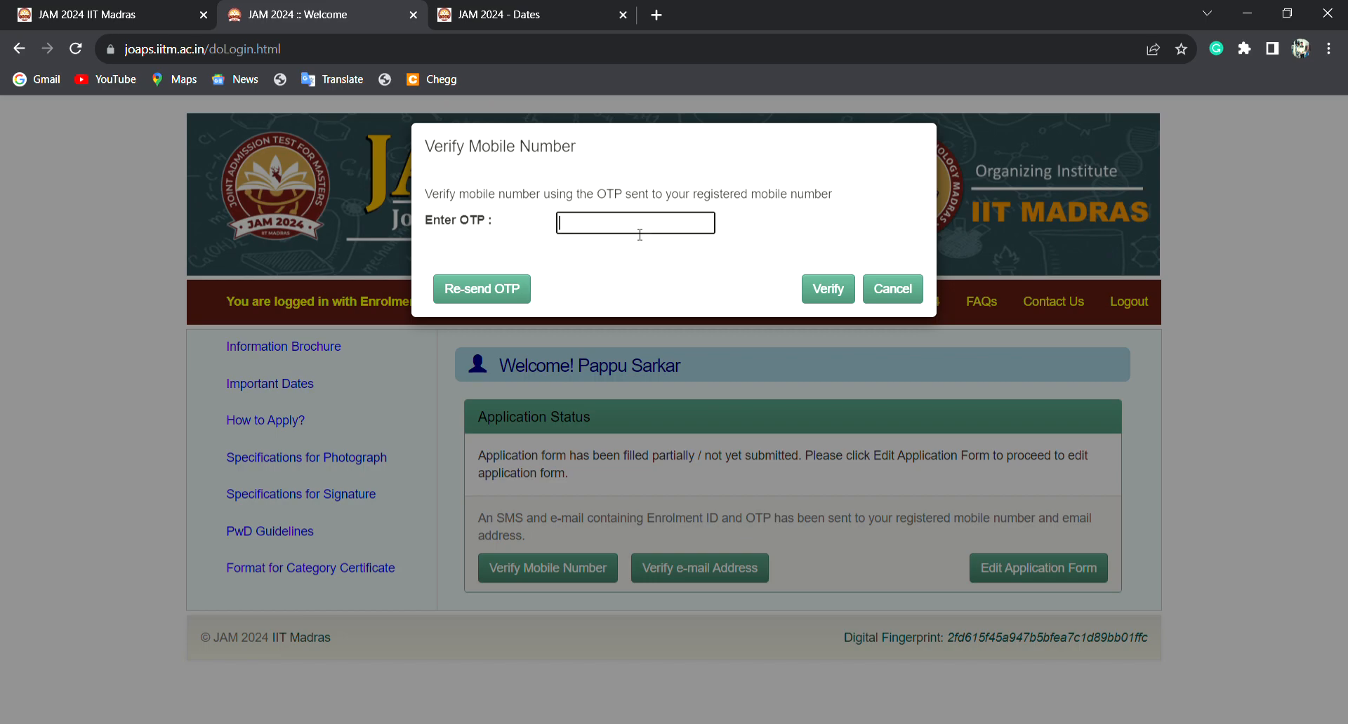
click(838, 292)
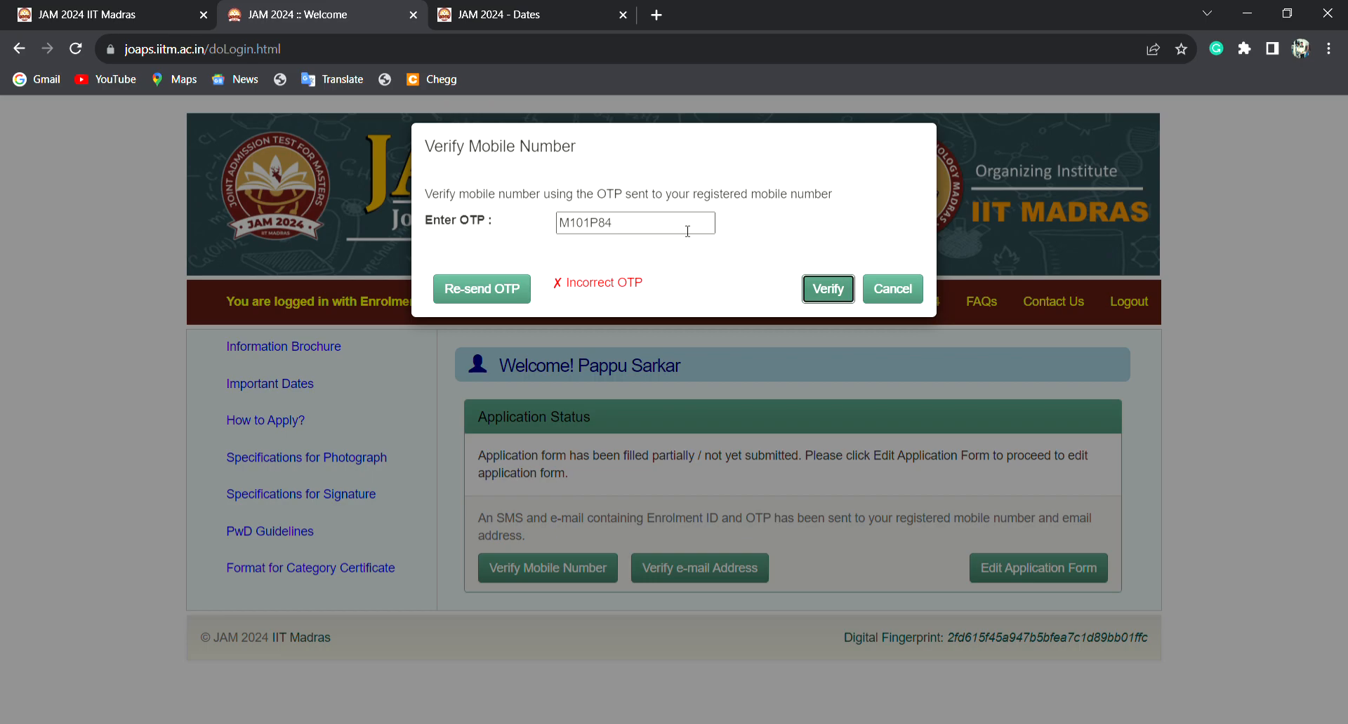
click(687, 233)
key(BackSpace)
key(BackSpace)
key(BackSpace)
key(BackSpace)
key(BackSpace)
key(BackSpace)
key(BackSpace)
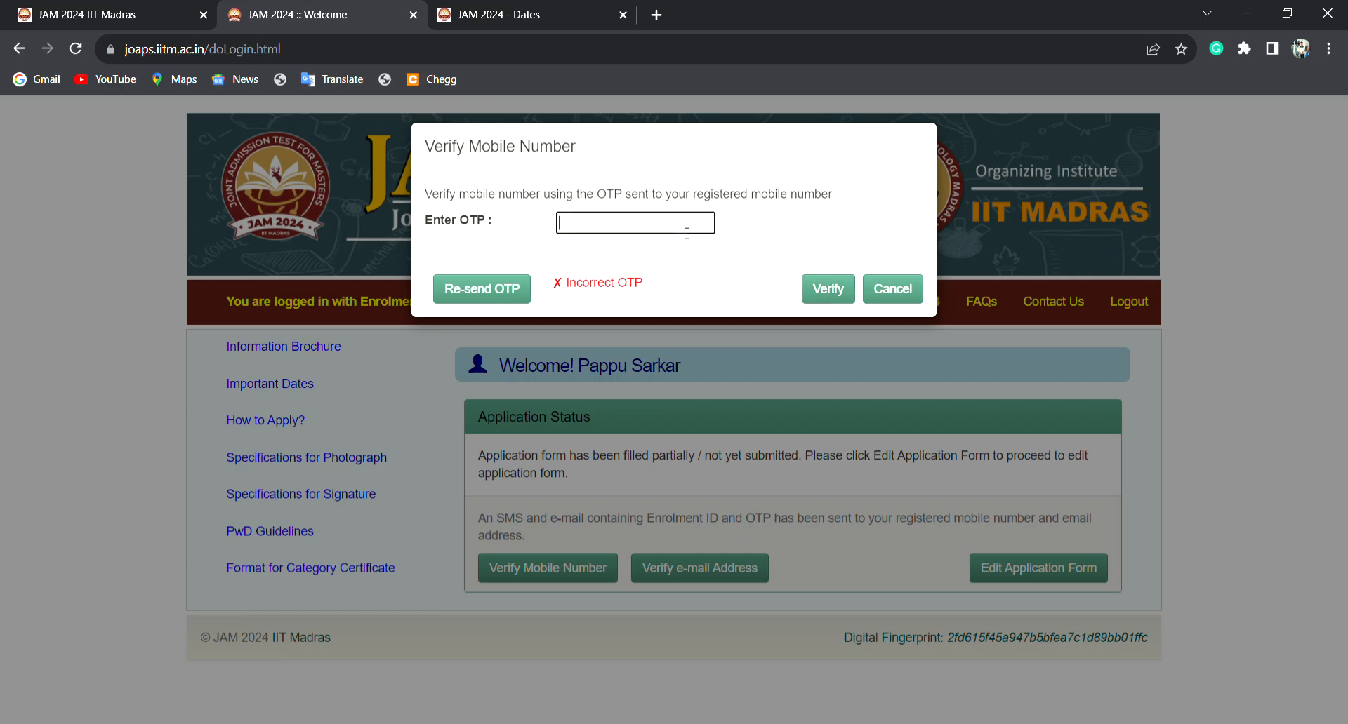
click(827, 293)
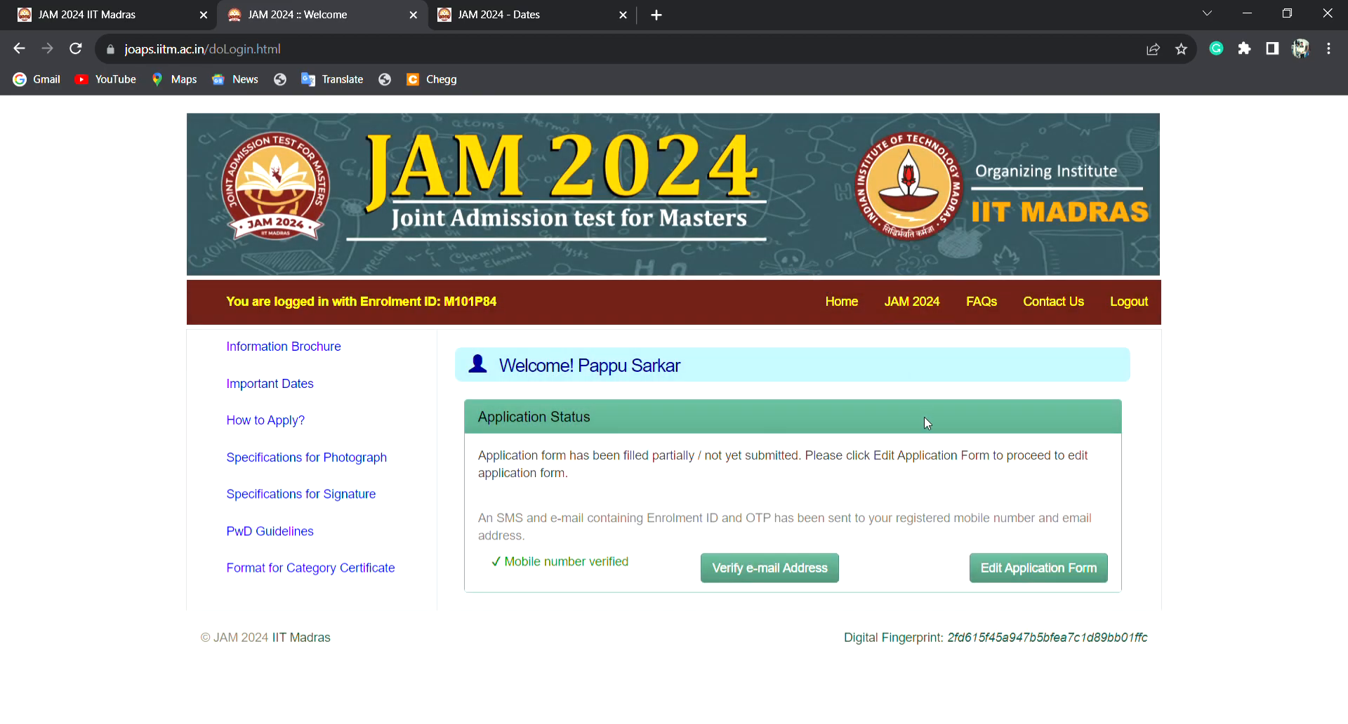
- Enter the OTP received by e-mail to verify the e-mail address
click(792, 576)
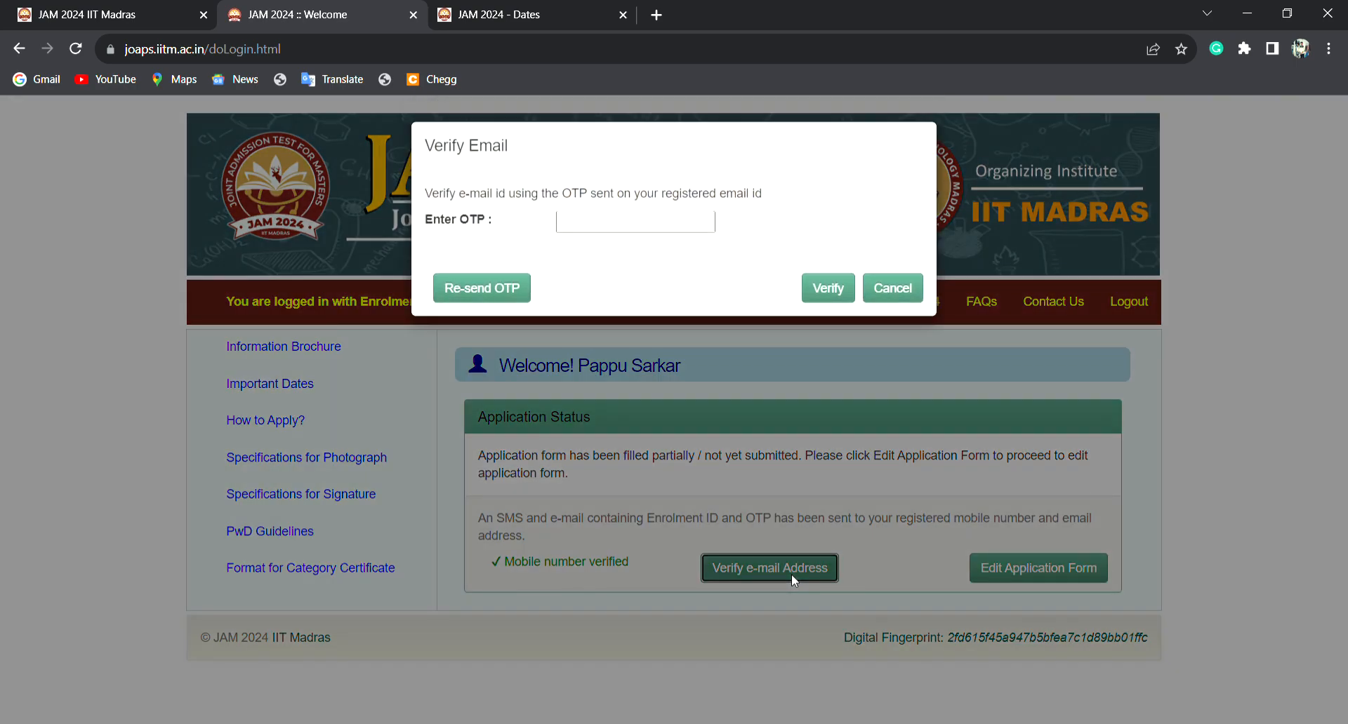
click(636, 230)
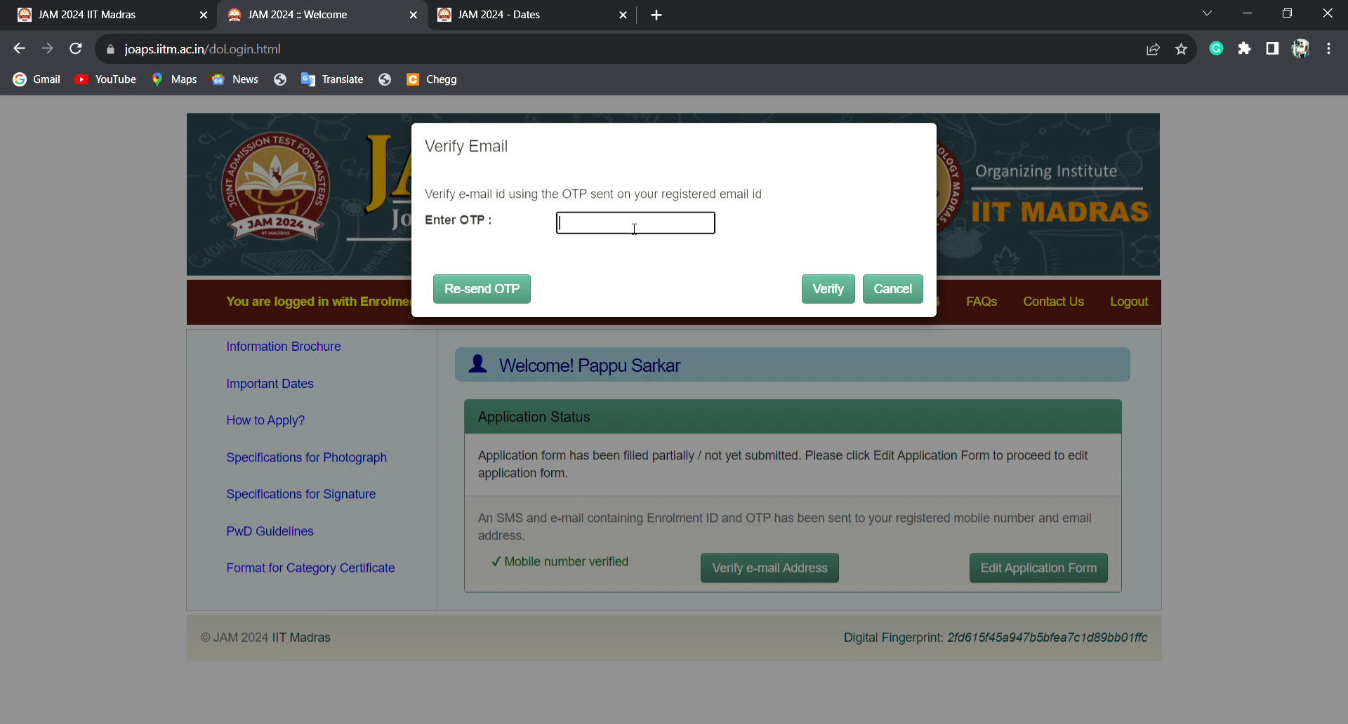
click(827, 288)
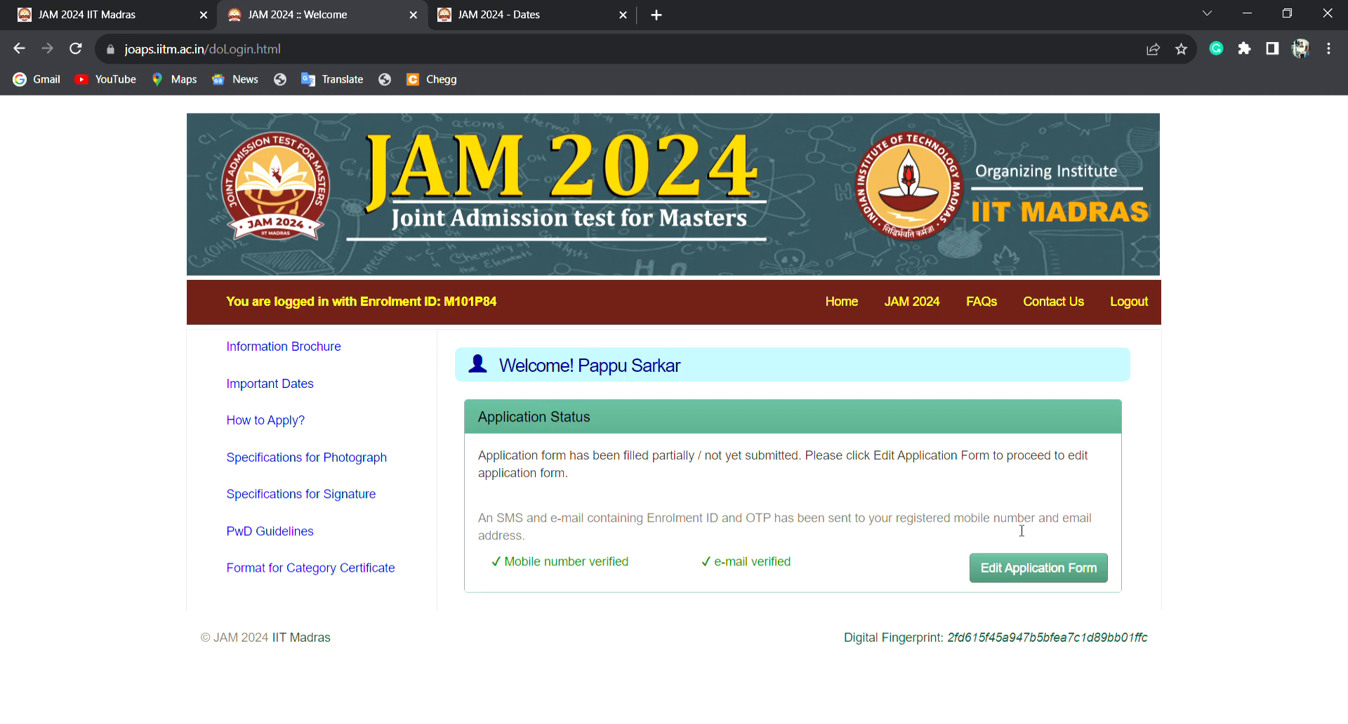
- In the application form, choose a single test paper: Physics (PH)
click(1045, 570)
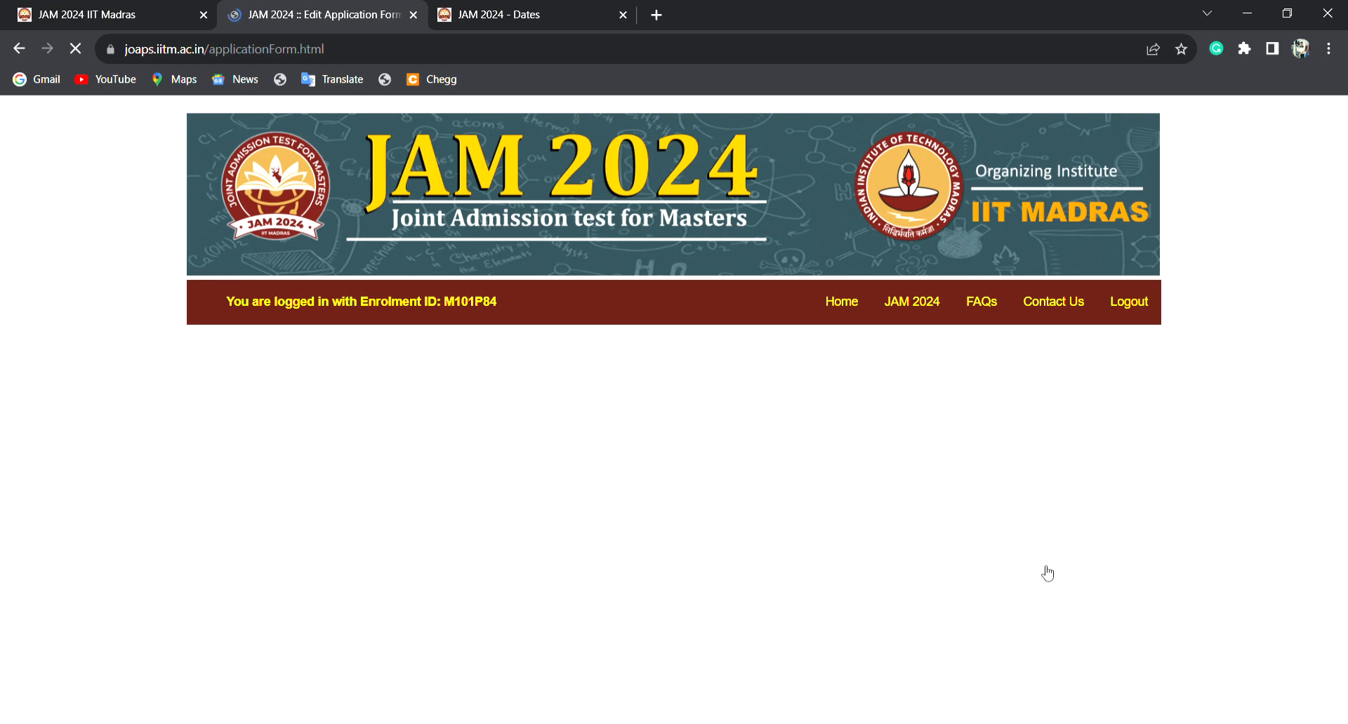
scroll(968, 530, down, 3)
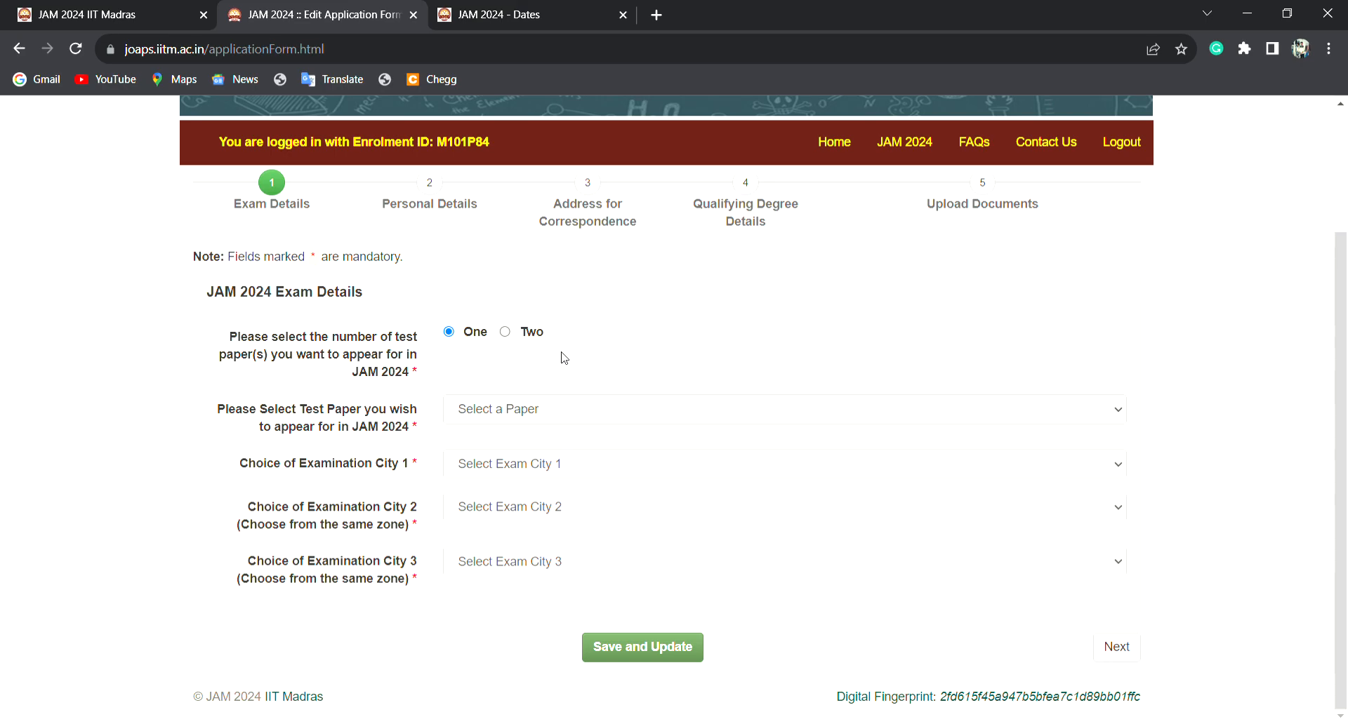
click(508, 333)
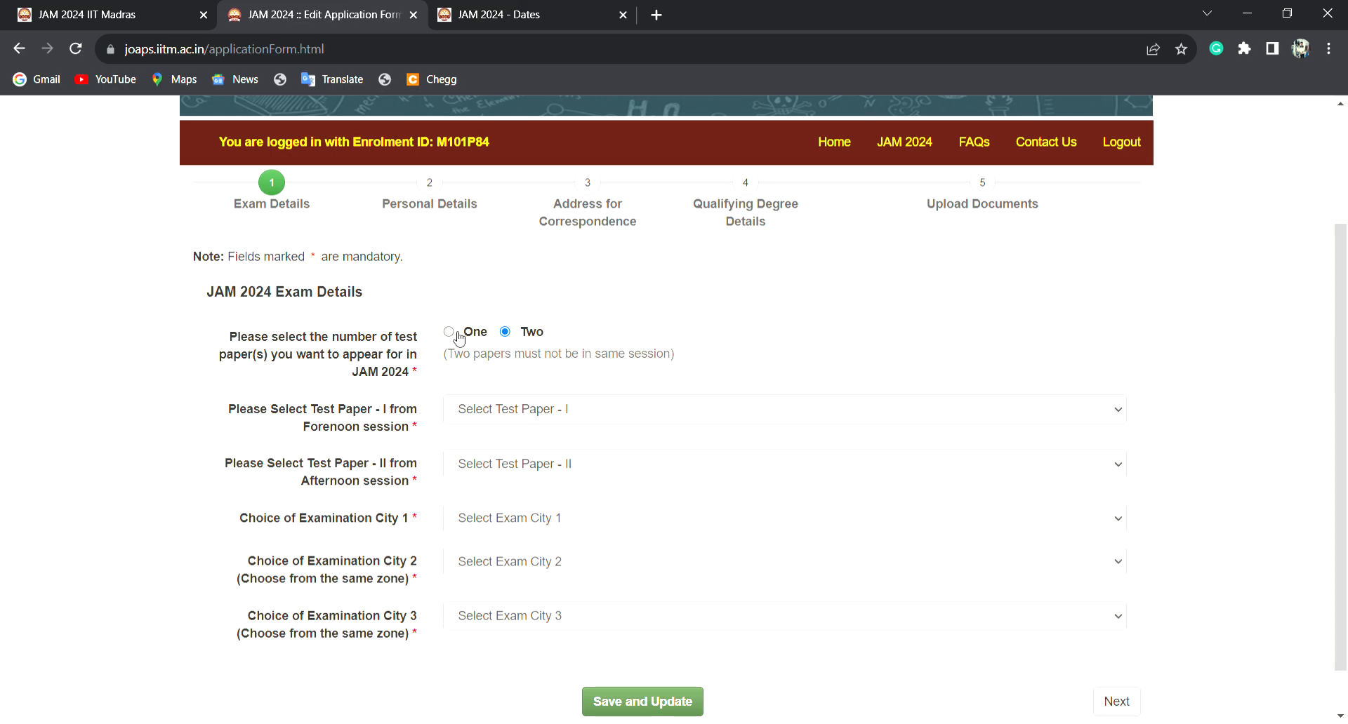
click(449, 333)
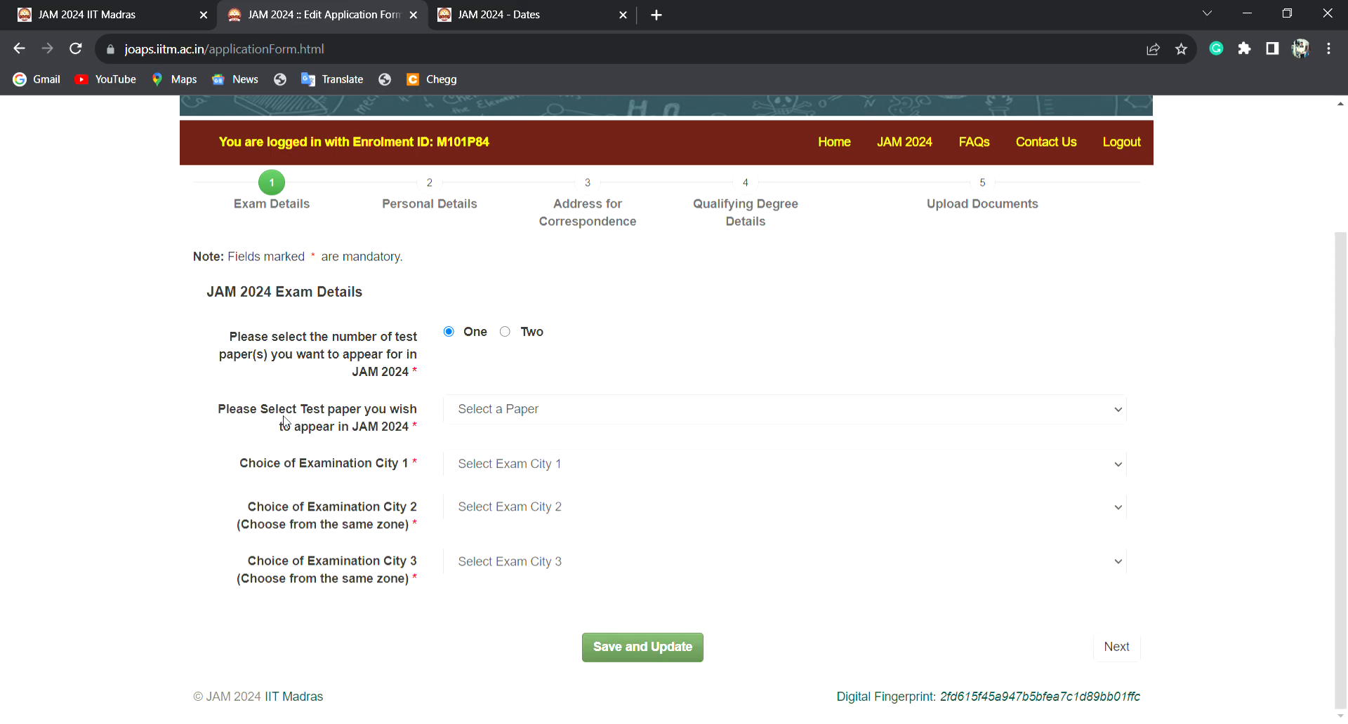
drag(265, 412, 399, 418)
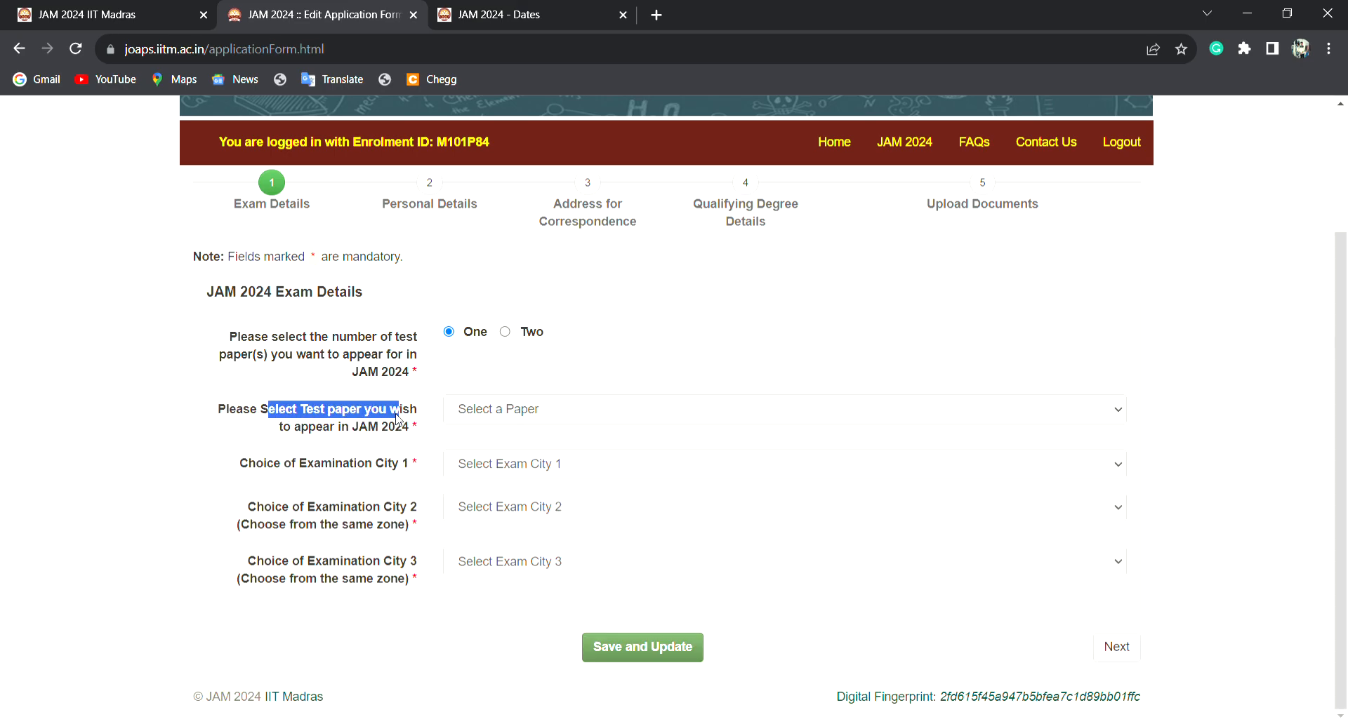
click(614, 423)
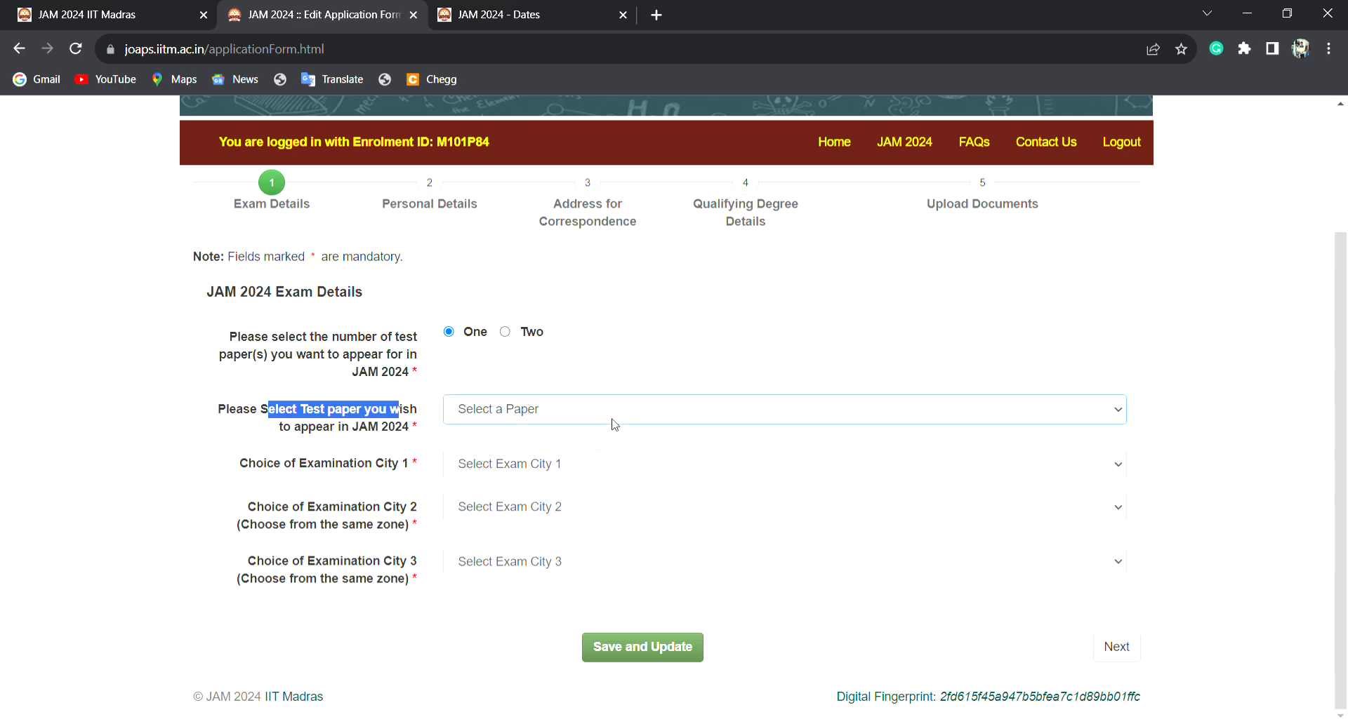
click(576, 544)
click(841, 285)
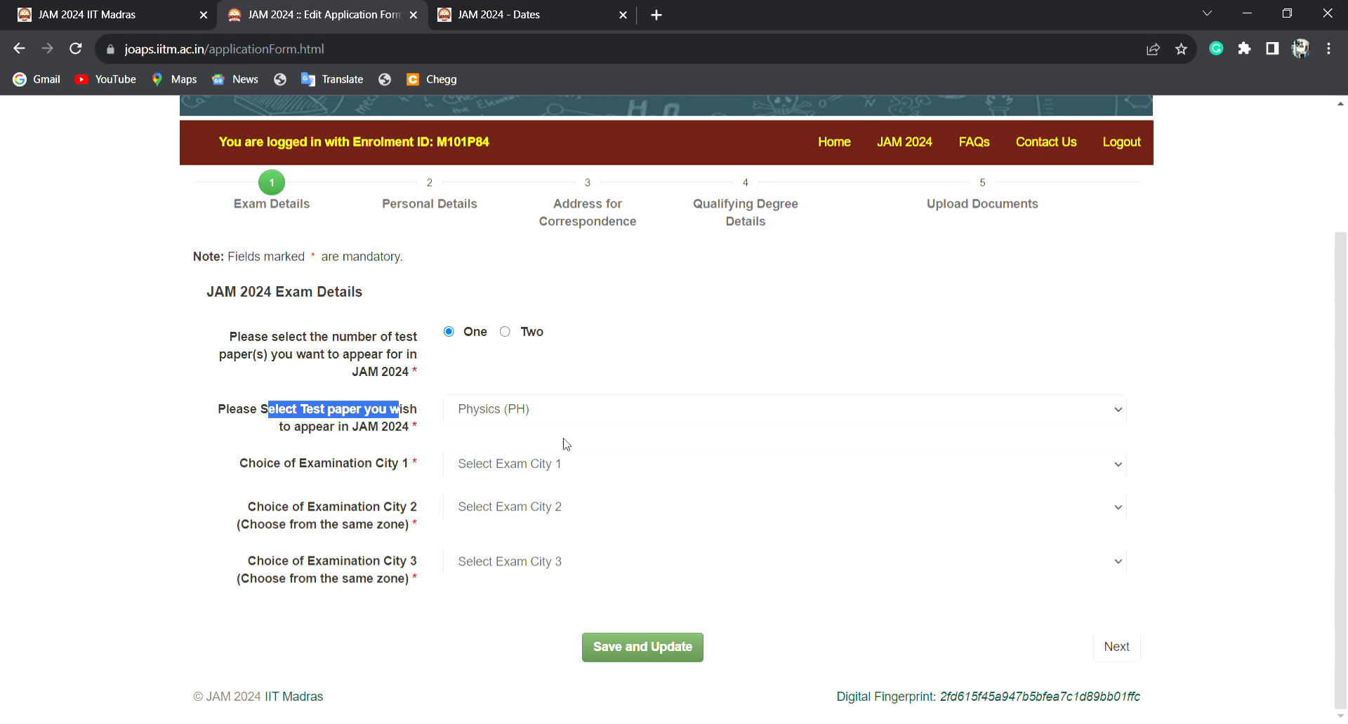
- Set exam cities Kolkata, Bhubaneswar and Ranchi, then save the exam details
drag(240, 465, 419, 465)
click(472, 469)
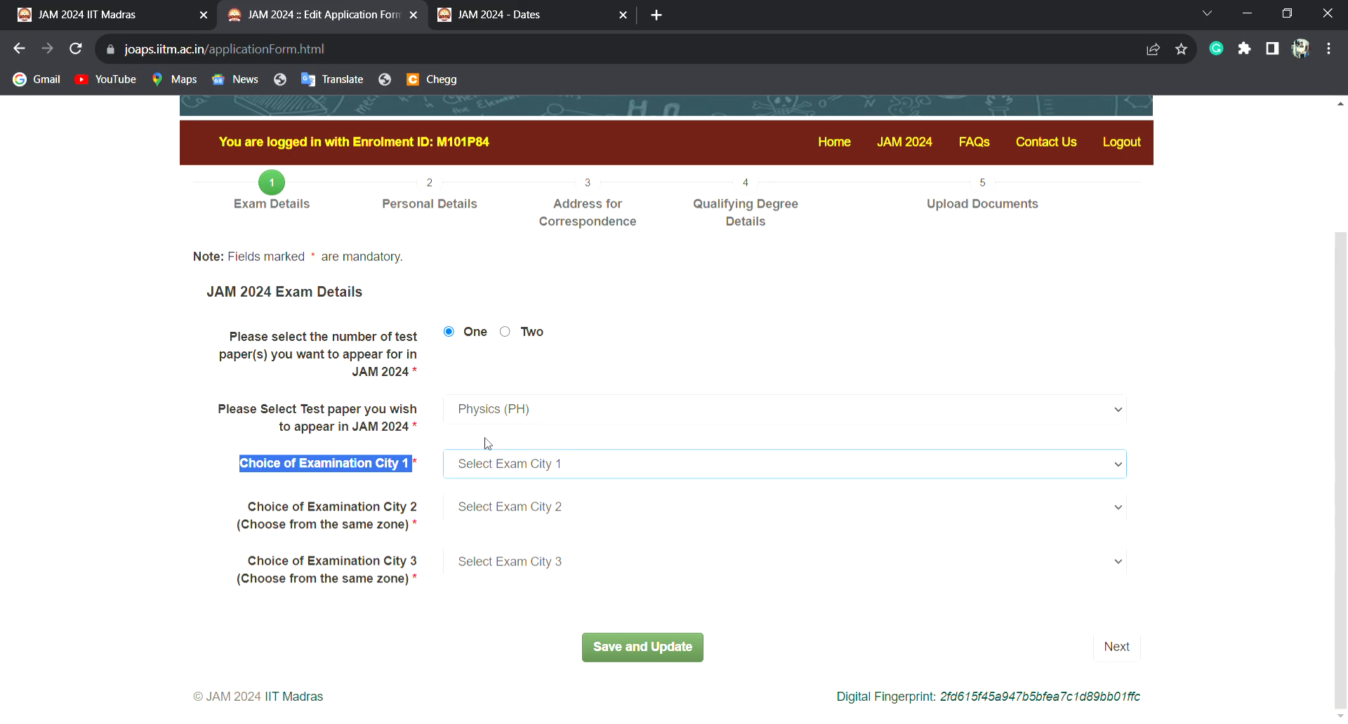
click(574, 344)
click(574, 334)
click(574, 333)
click(539, 426)
click(554, 509)
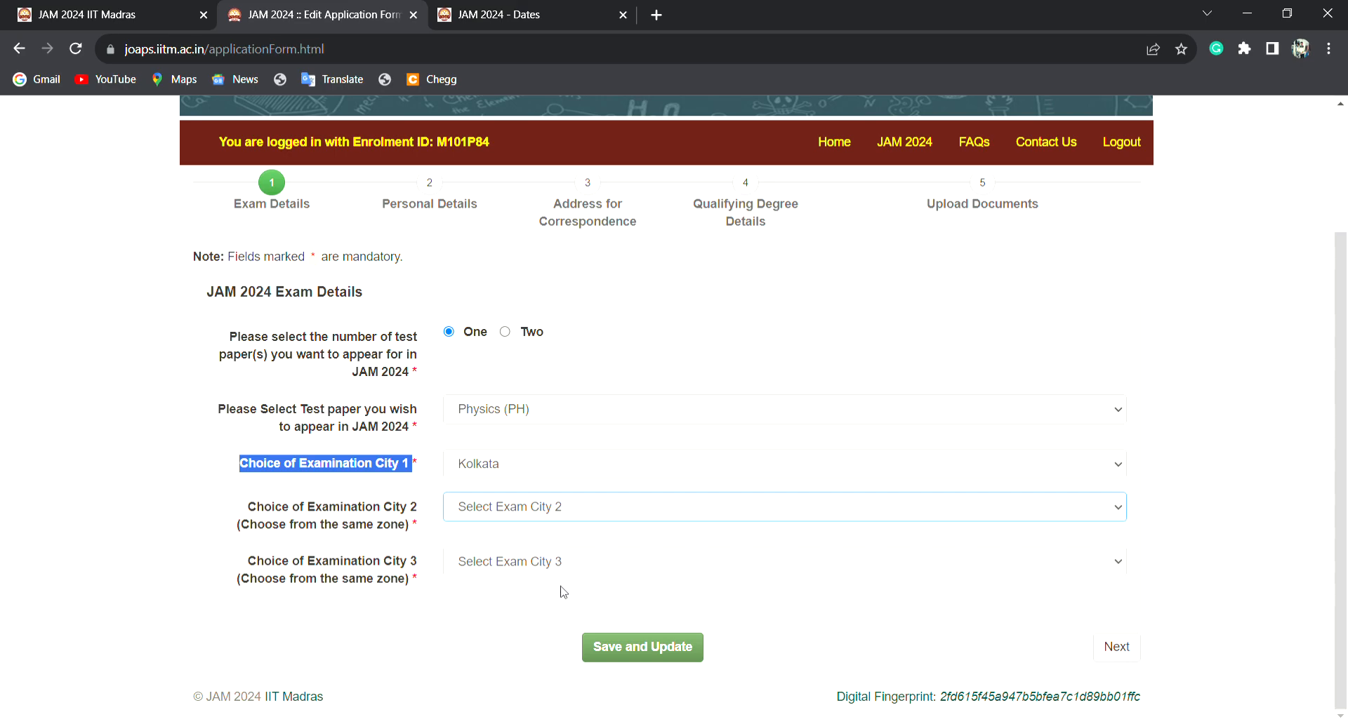
key(b)
key(Tab)
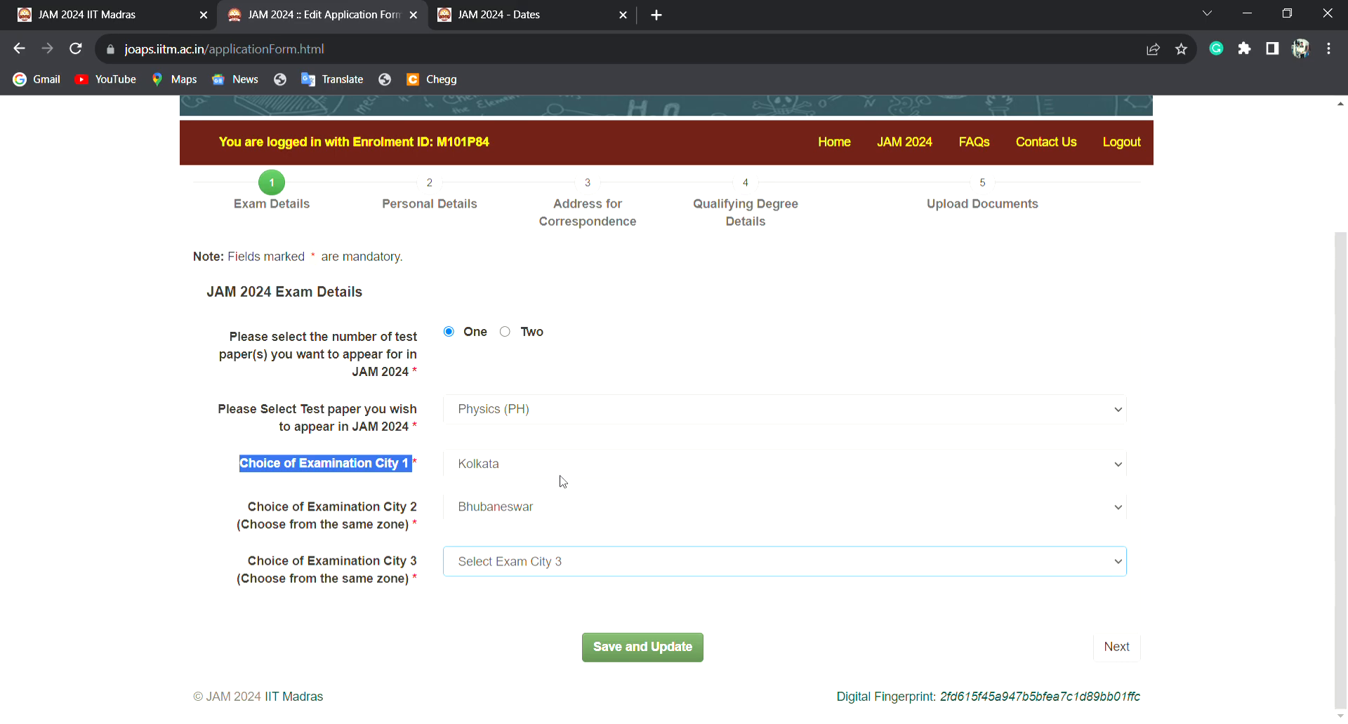
key(r)
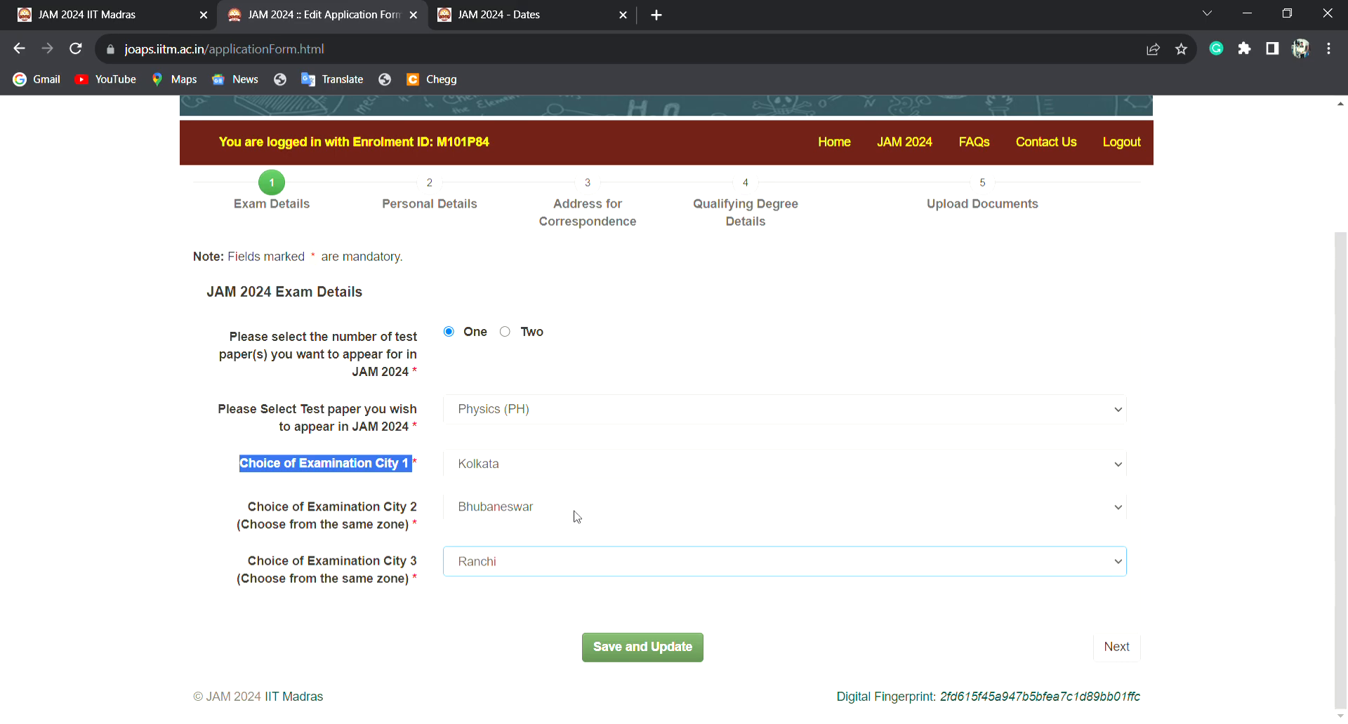
click(607, 651)
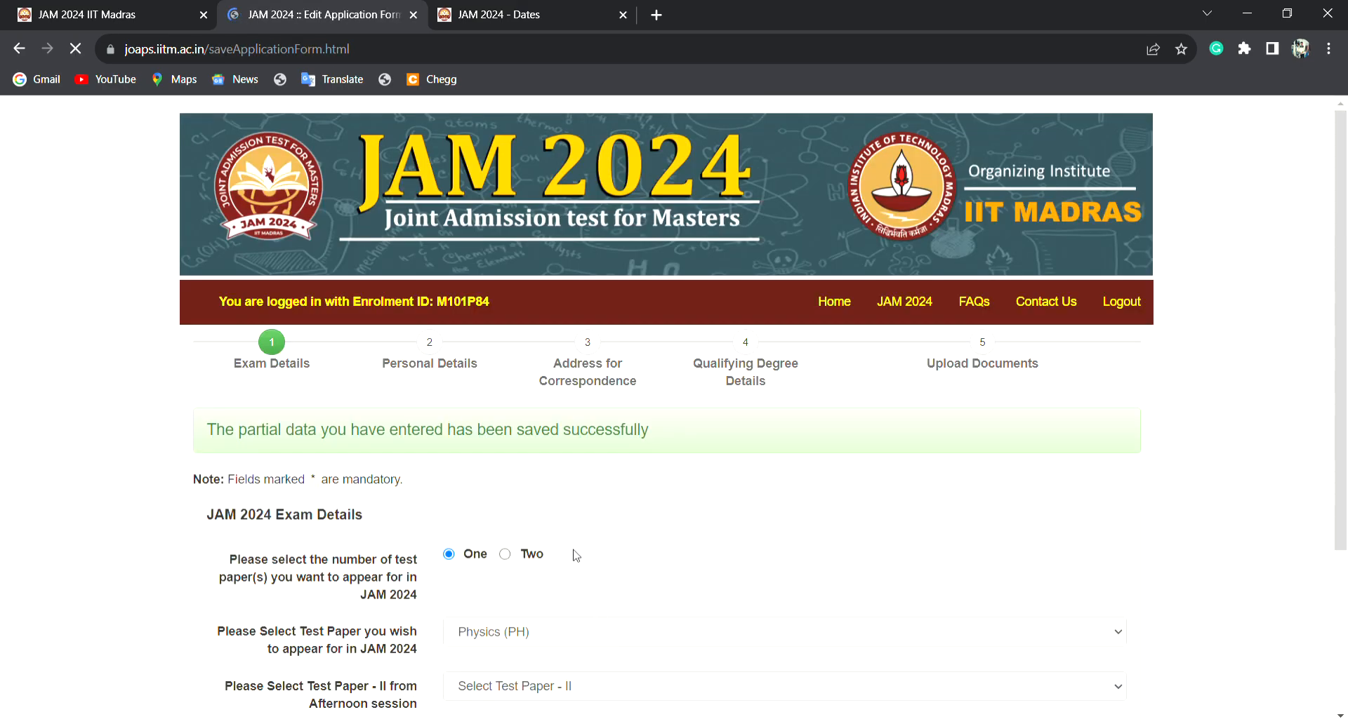
- Go to step 2, Personal Details, and review the prefilled name, e-mail and mobile fields
scroll(581, 572, down, 3)
scroll(582, 588, down, 1)
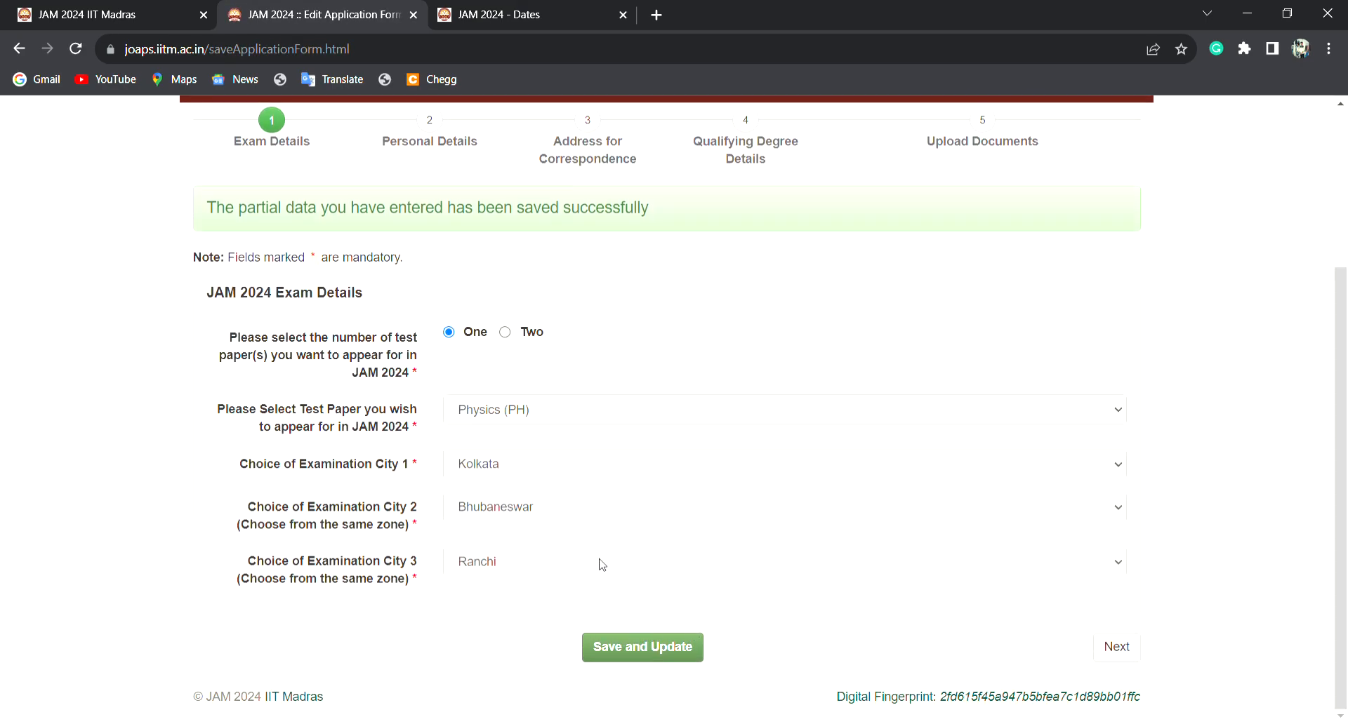
scroll(582, 530, up, 1)
scroll(586, 531, down, 1)
click(1108, 646)
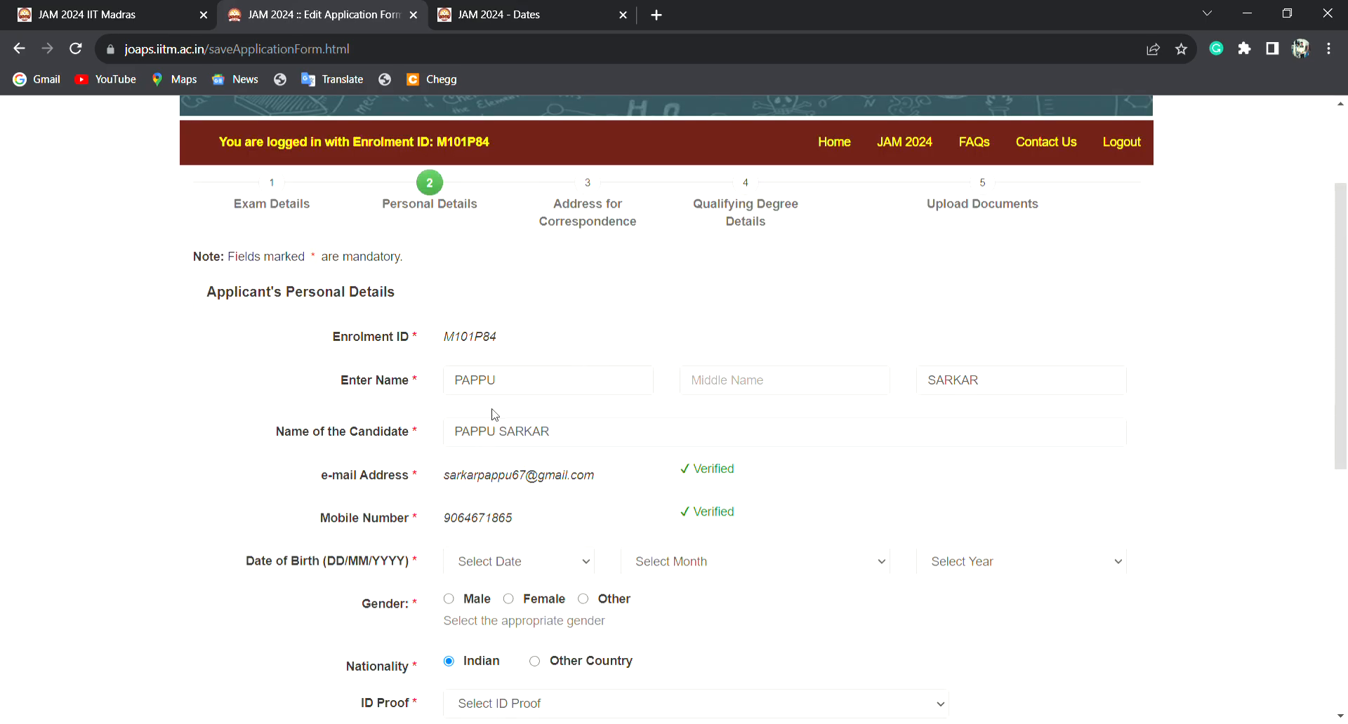
scroll(515, 388, down, 2)
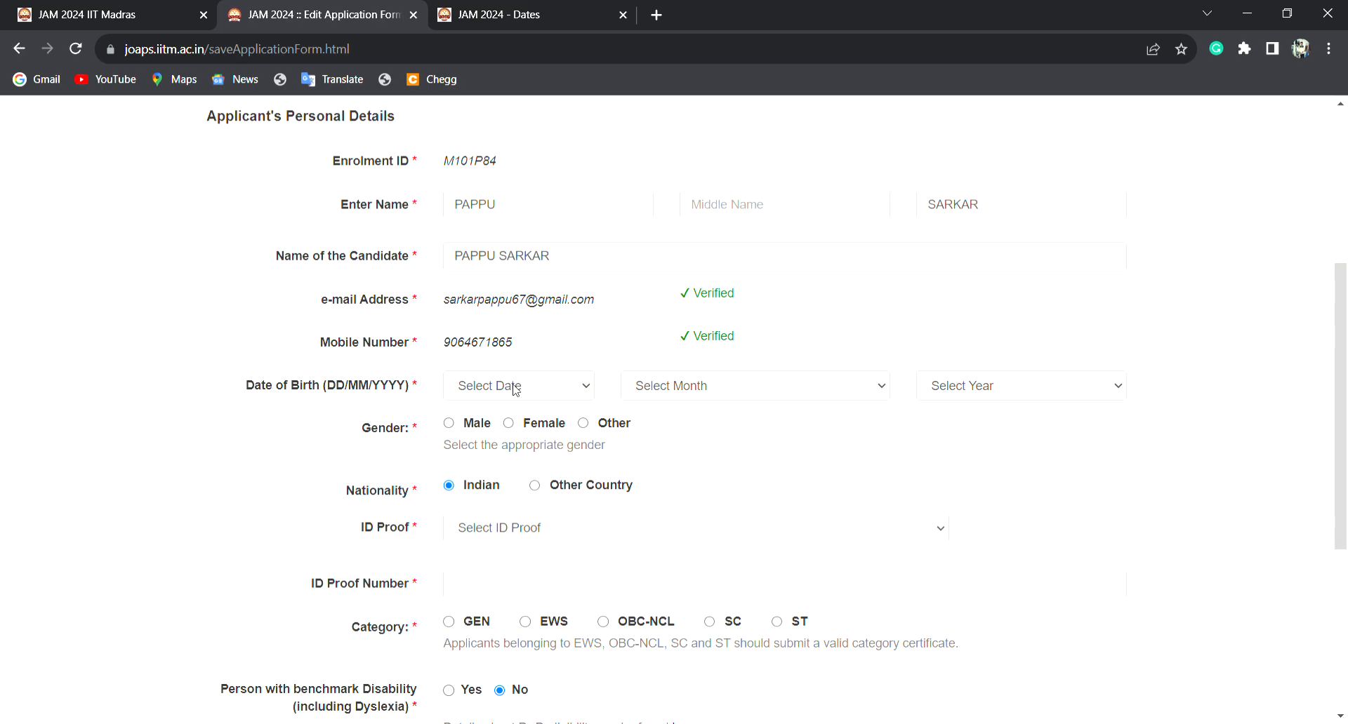
scroll(514, 387, up, 5)
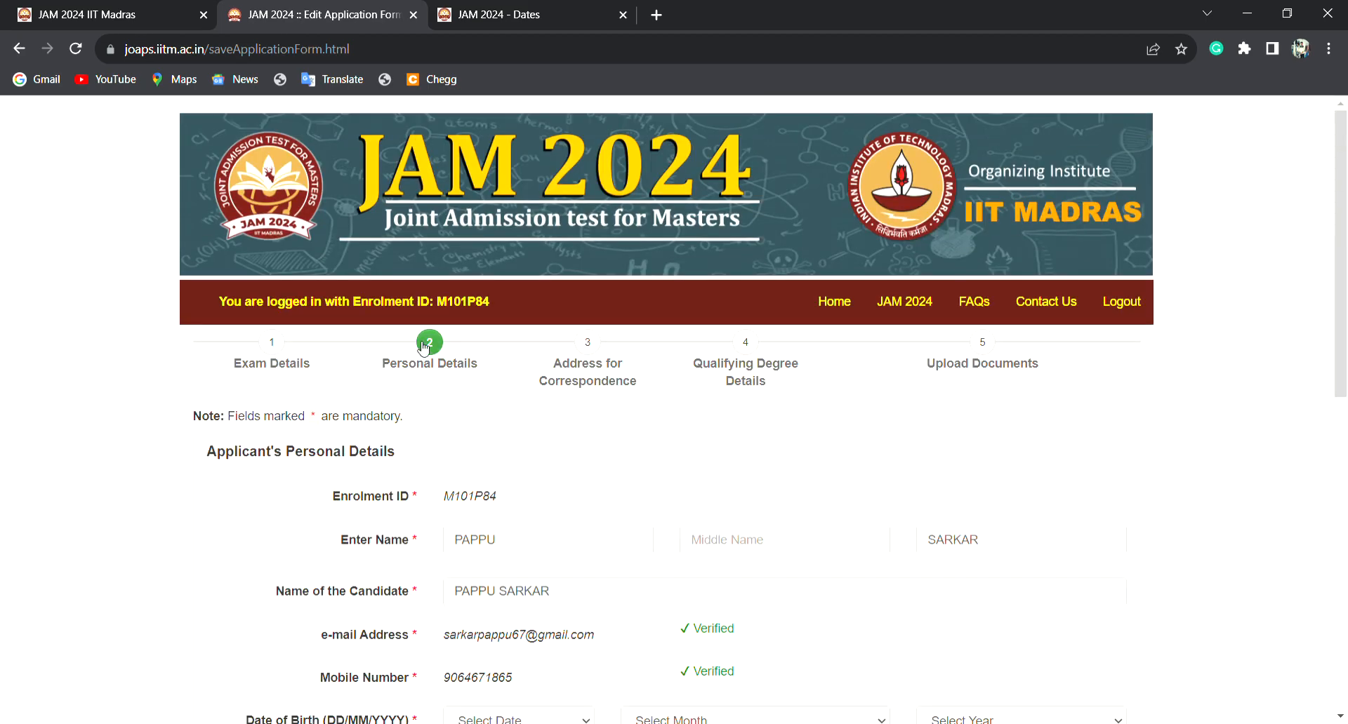
scroll(430, 367, down, 1)
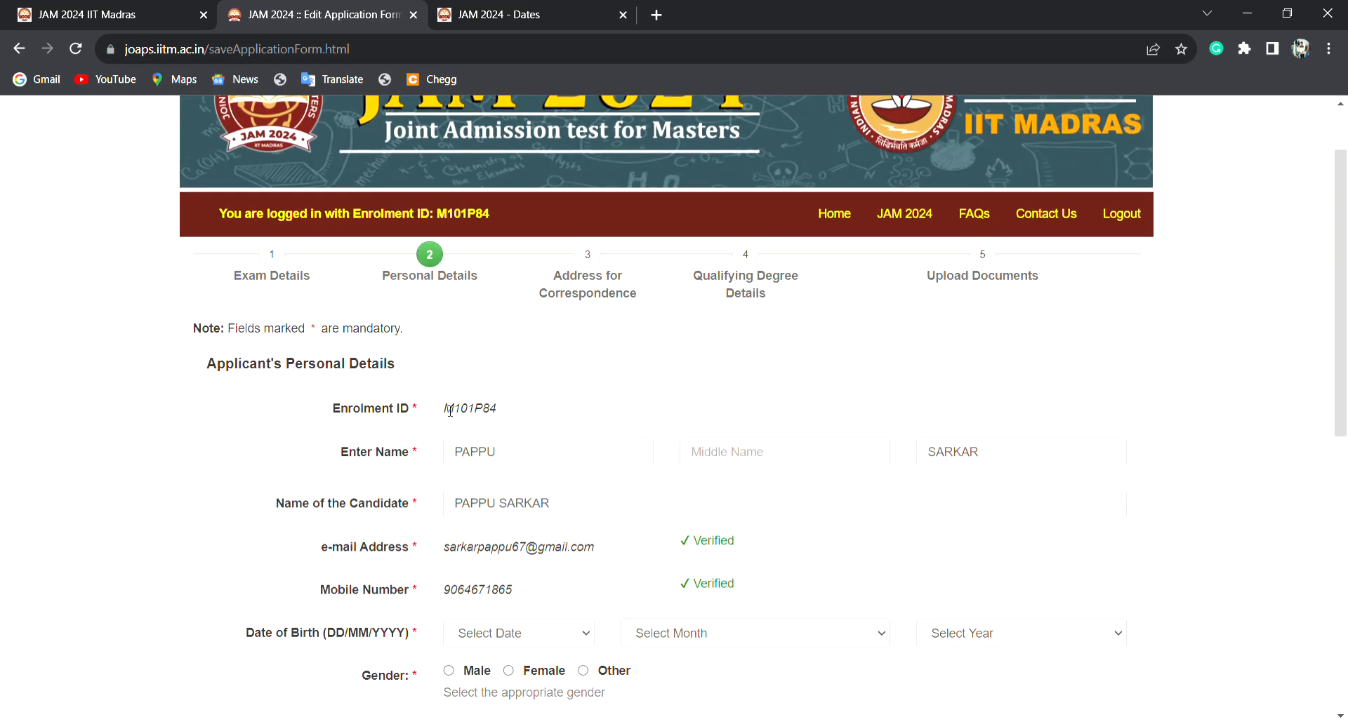
scroll(533, 442, down, 1)
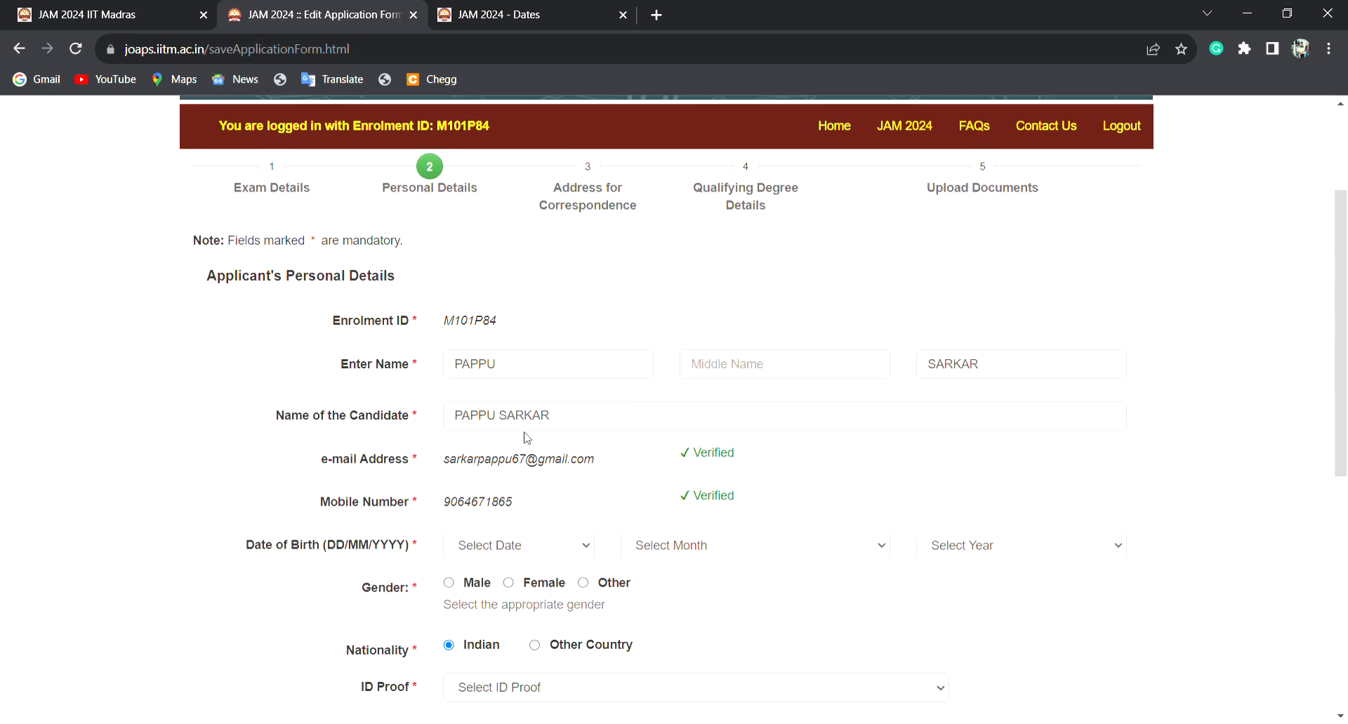
scroll(660, 463, down, 1)
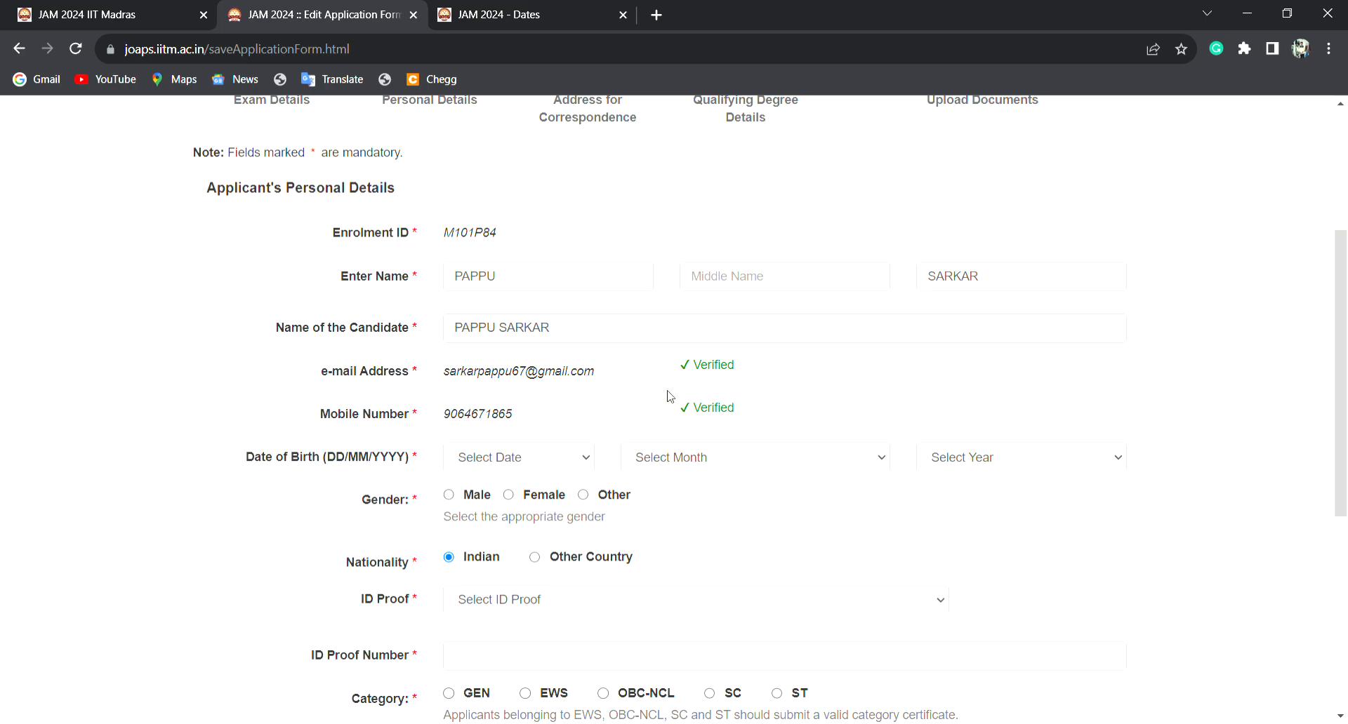
scroll(667, 393, down, 1)
click(514, 382)
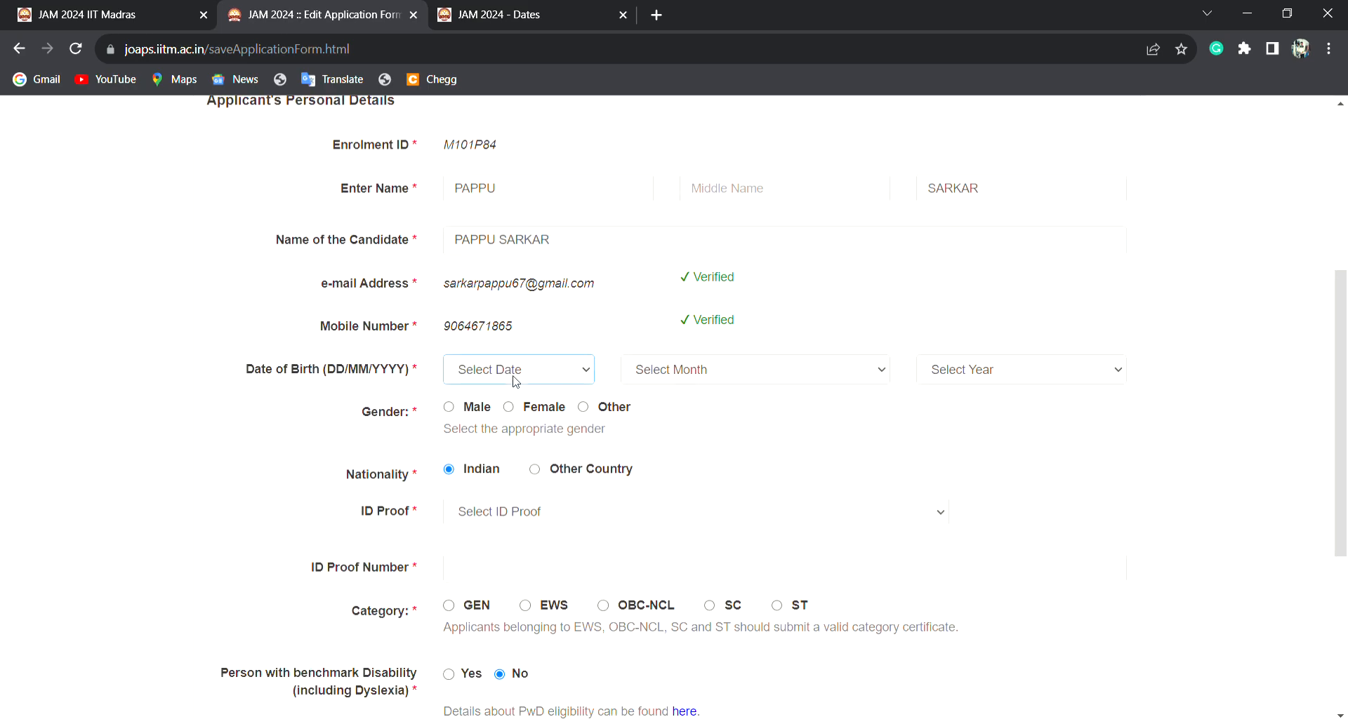
click(481, 506)
click(713, 369)
click(712, 400)
click(944, 387)
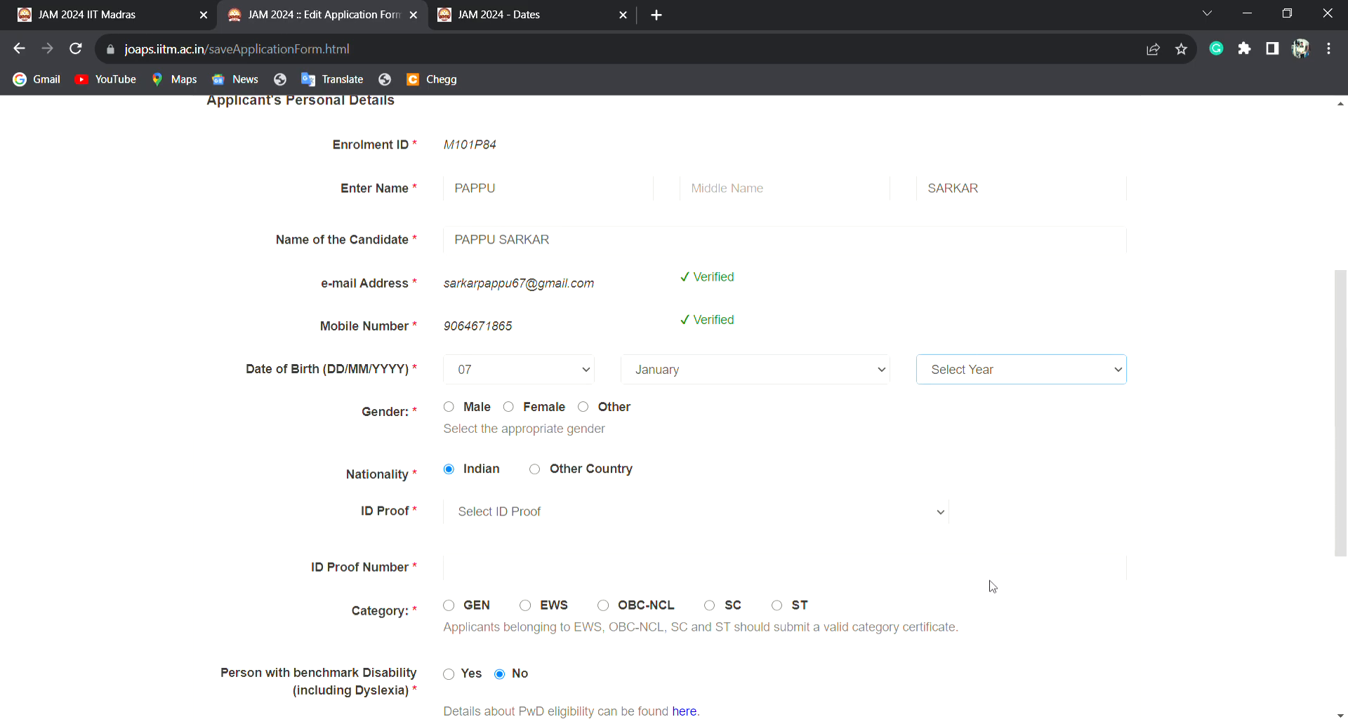
click(997, 545)
click(829, 289)
scroll(827, 309, down, 1)
click(459, 323)
- Choose Aadhaar ID as the ID proof and enter the ID number
scroll(499, 389, down, 1)
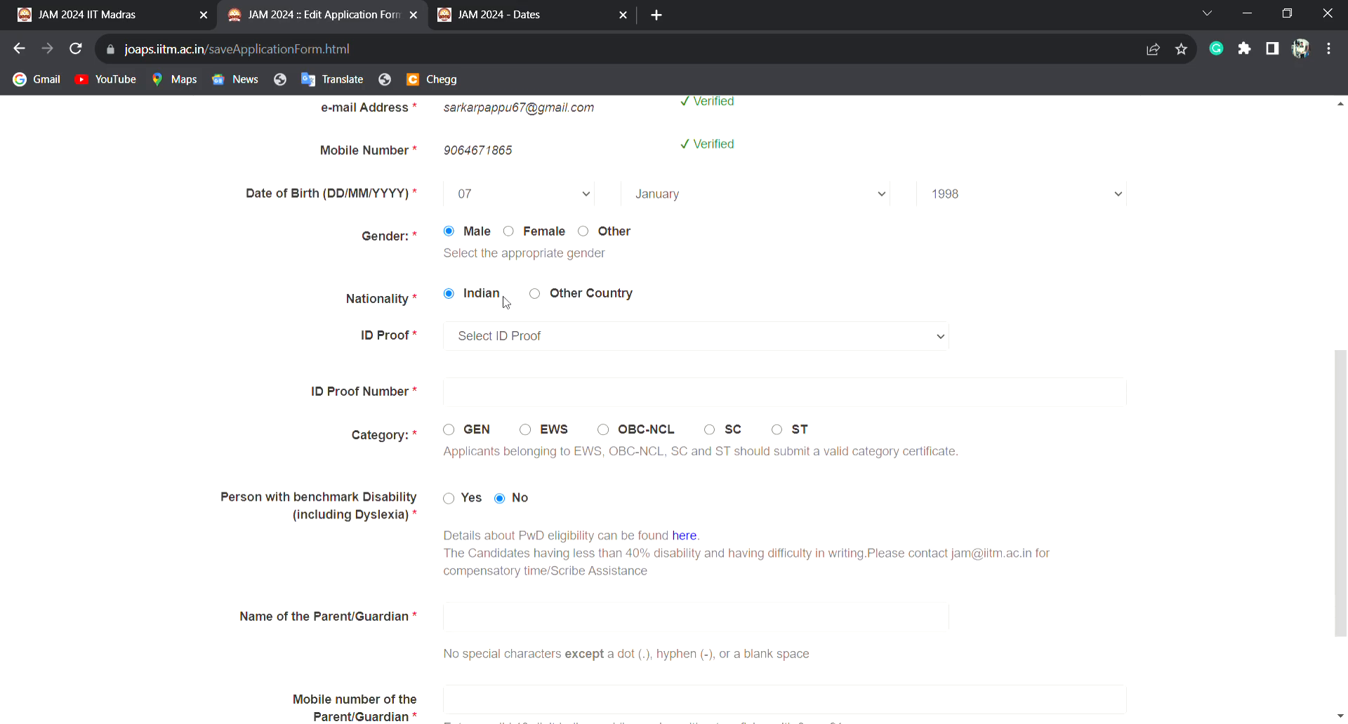
click(503, 327)
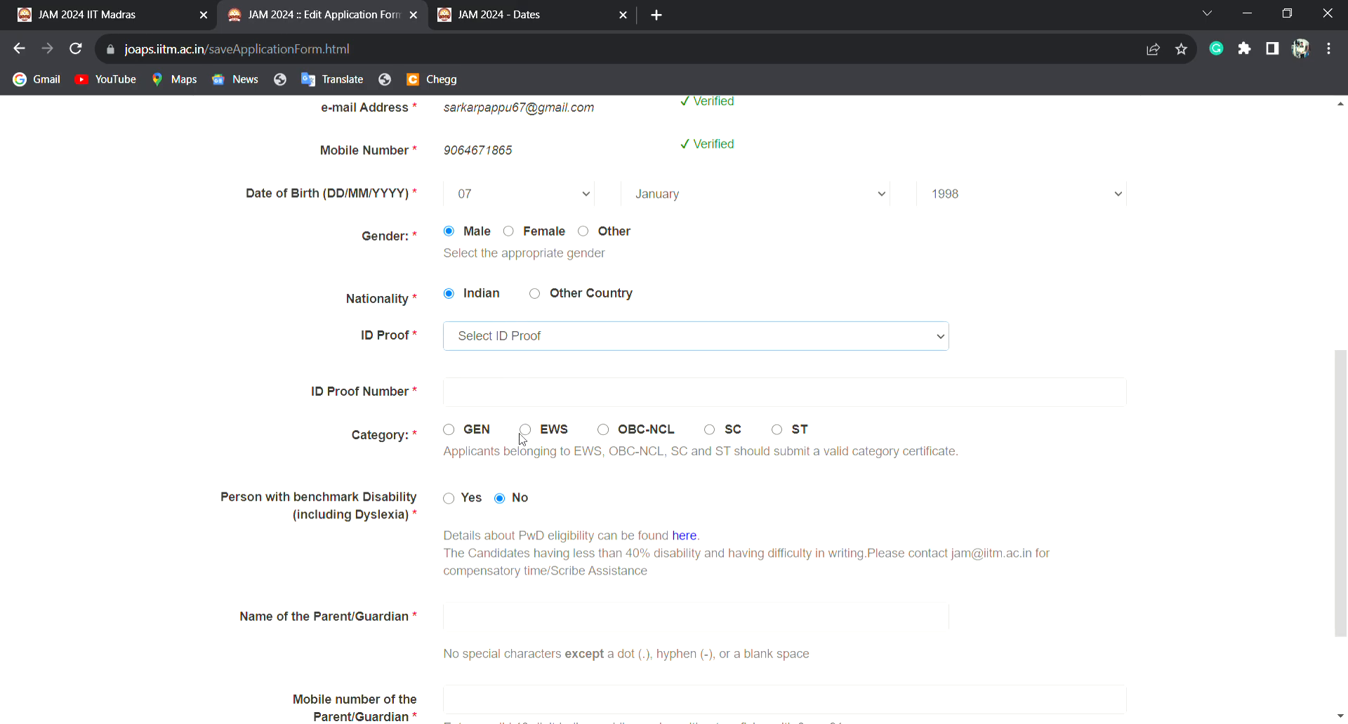
key(Down)
click(517, 397)
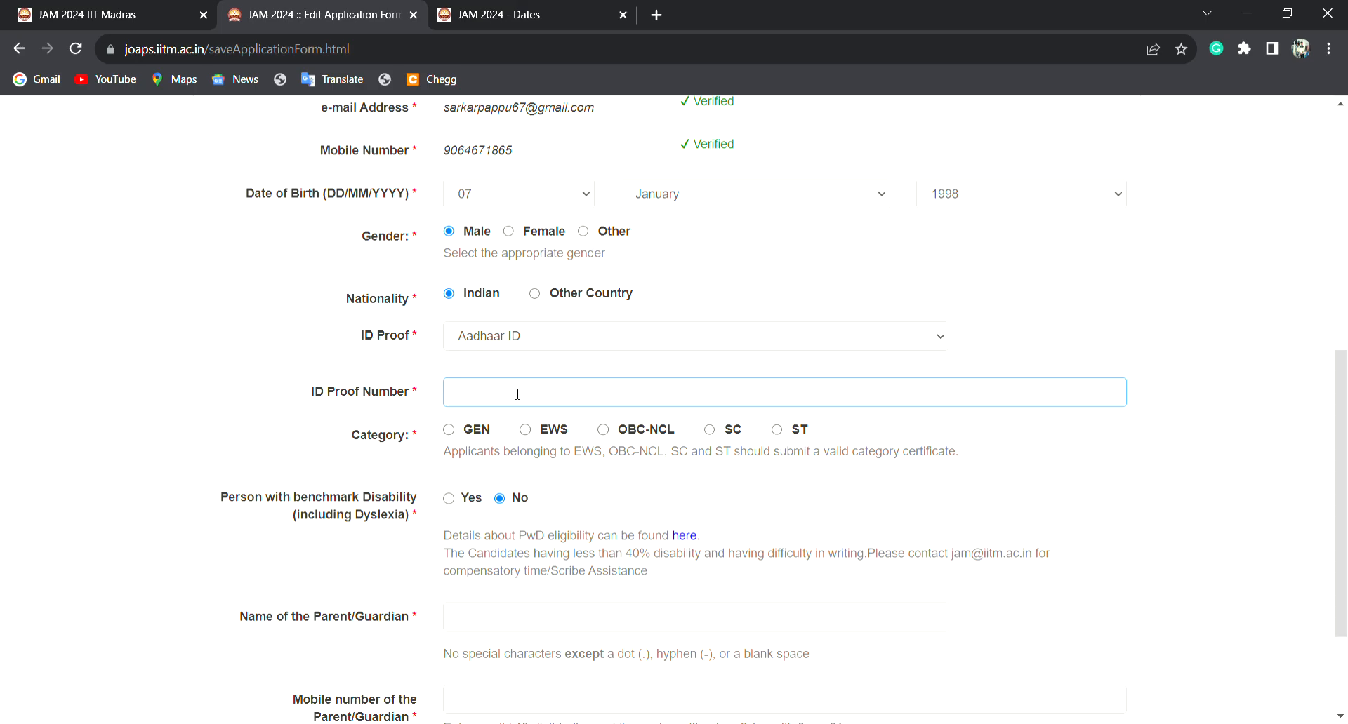
- Set the category to OBC-NCL and review the declaration and benchmark disability questions
click(603, 431)
scroll(602, 436, down, 1)
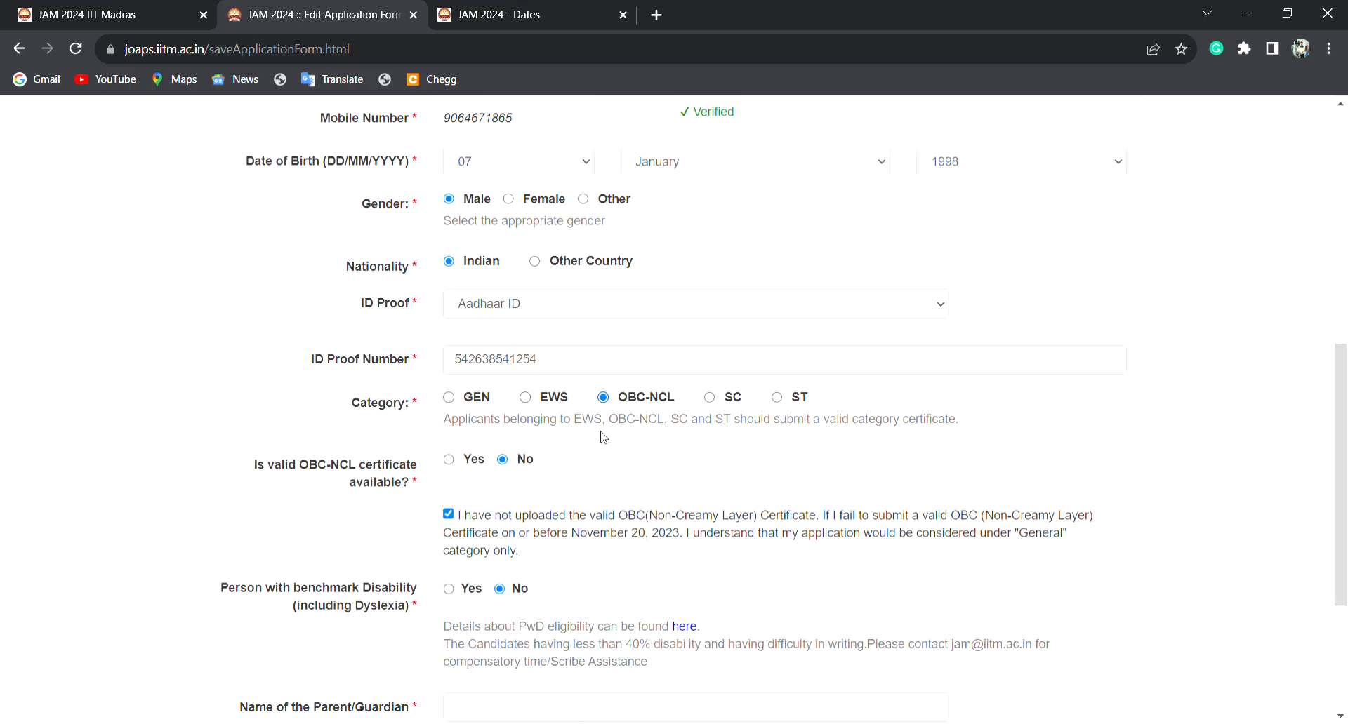
scroll(601, 437, down, 1)
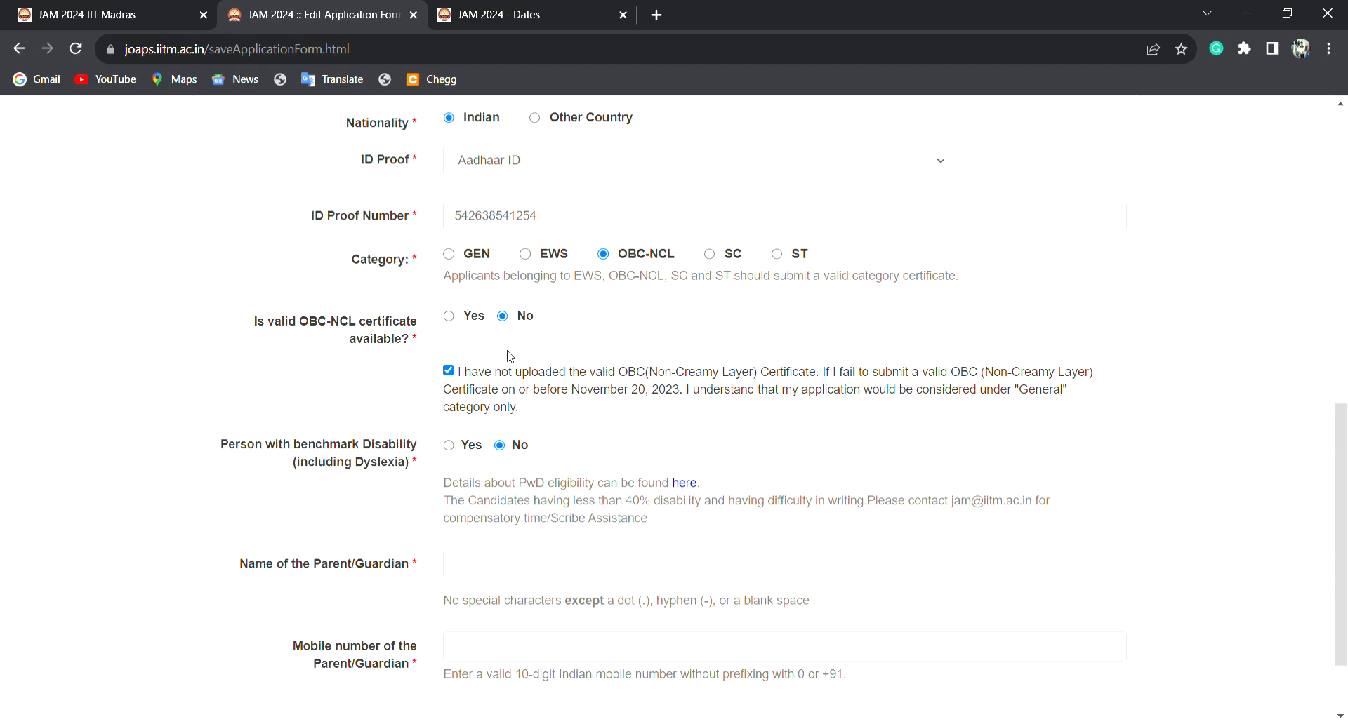
drag(510, 377, 1073, 399)
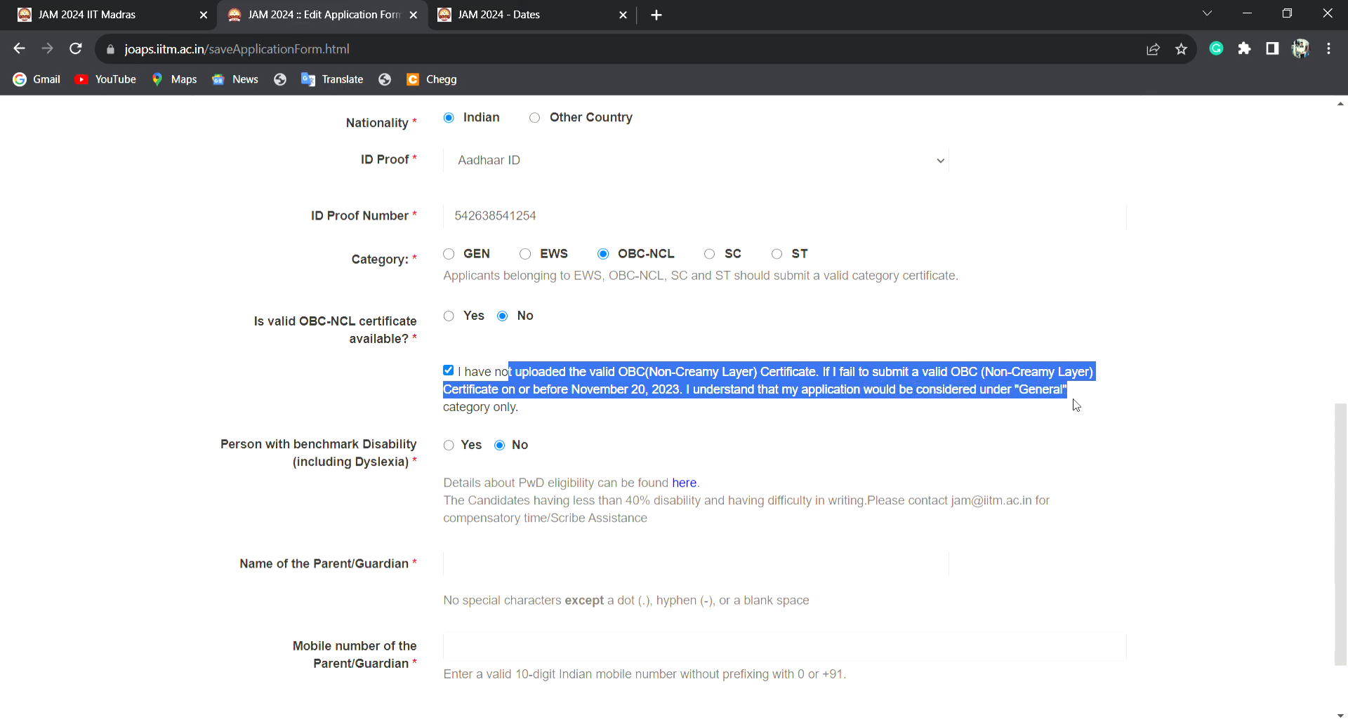
click(1074, 405)
scroll(881, 420, down, 1)
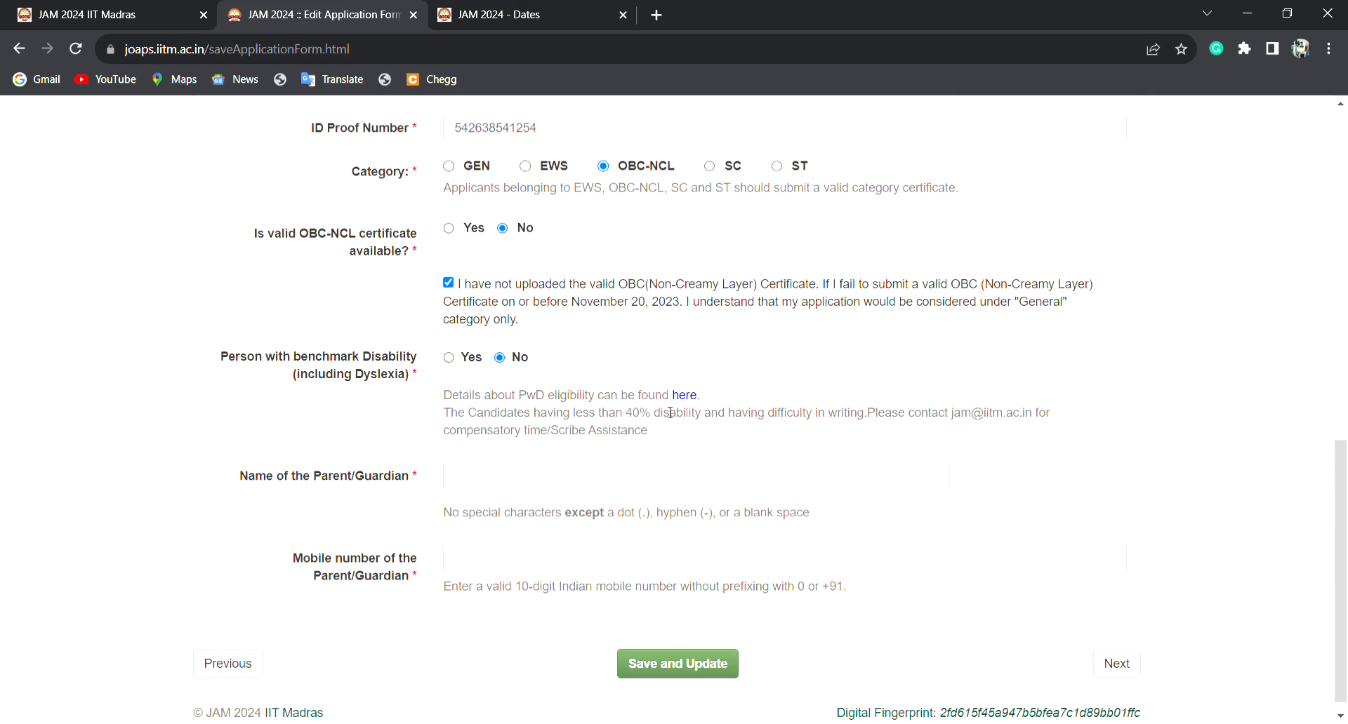
drag(219, 358, 365, 364)
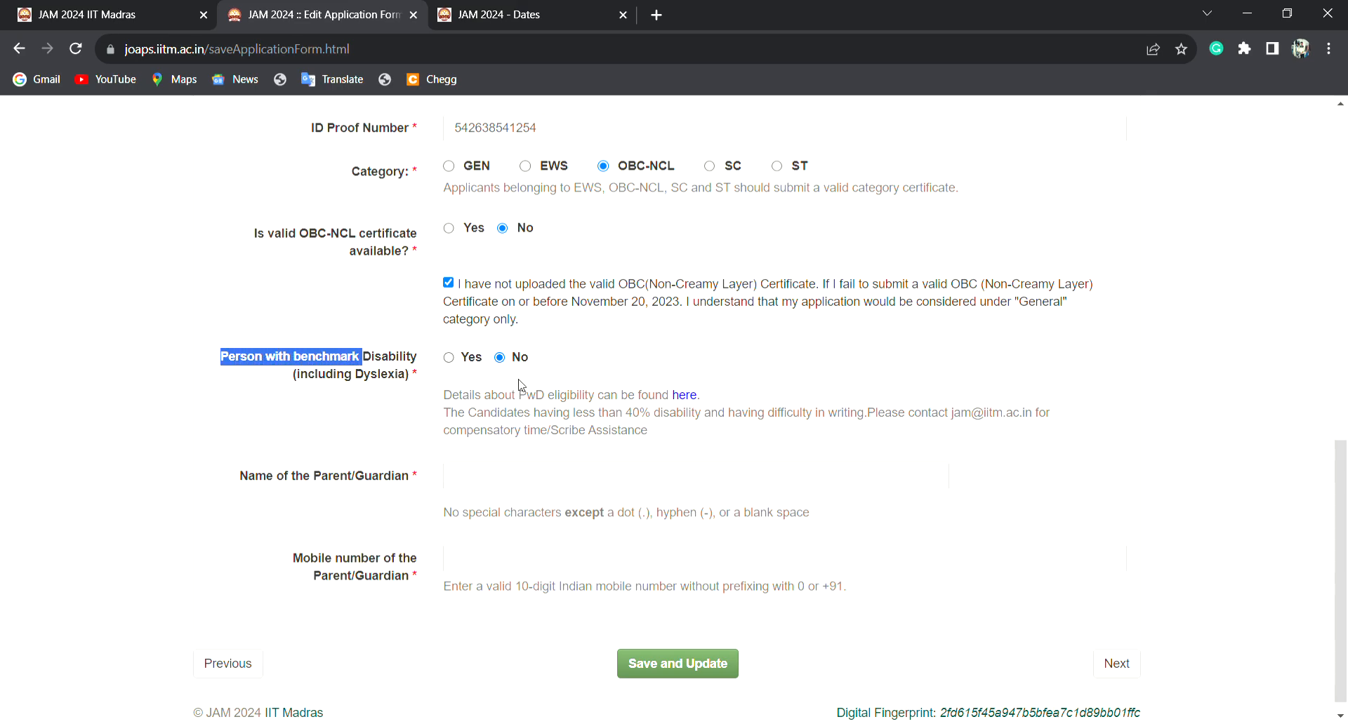
scroll(527, 388, down, 1)
- Fill in the guardian's name and mobile number, then save the personal details
click(484, 471)
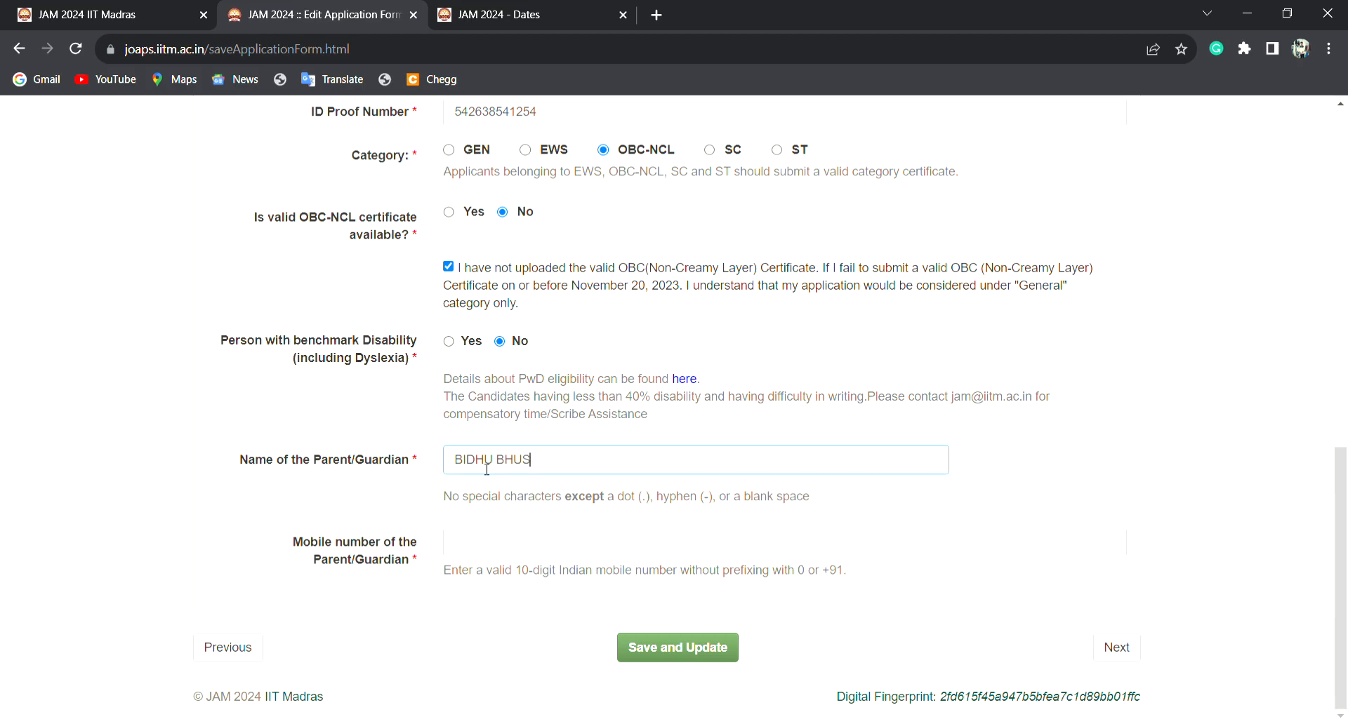
text(KAR)
click(551, 526)
click(559, 544)
key(ctrl+v)
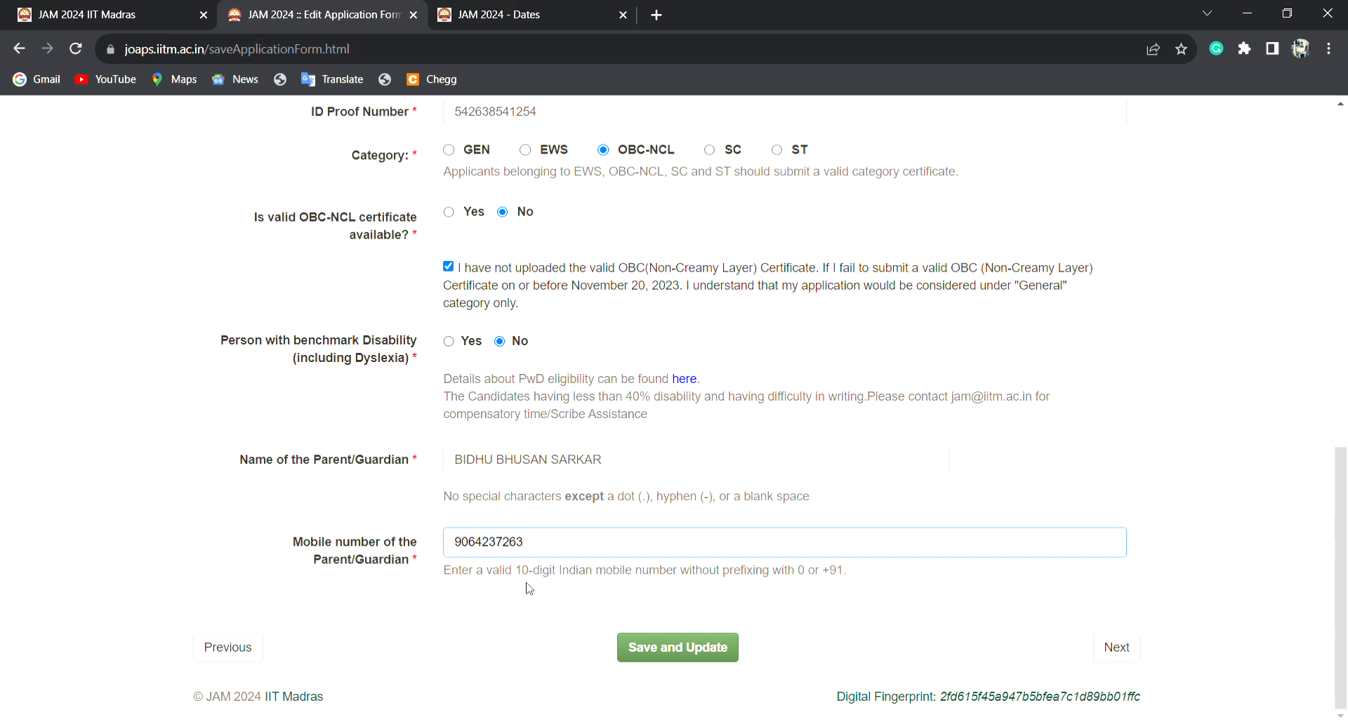
click(700, 649)
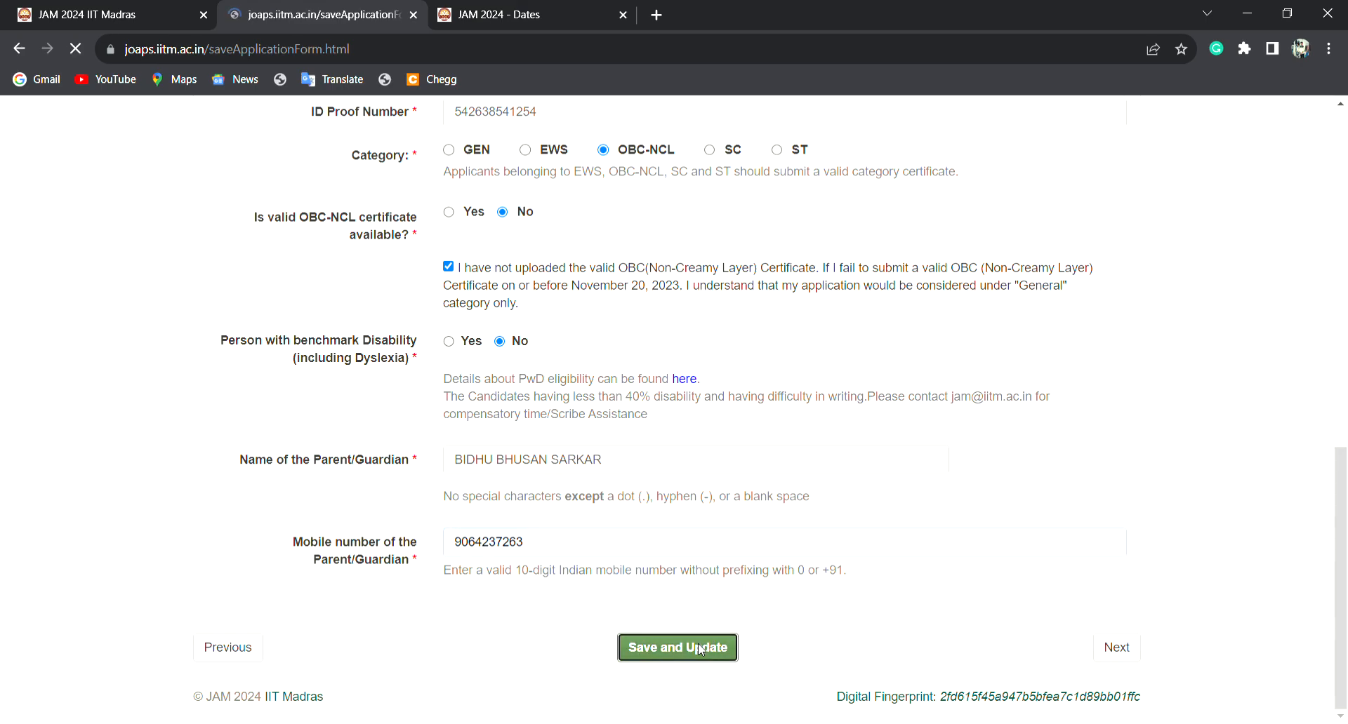
scroll(684, 533, down, 4)
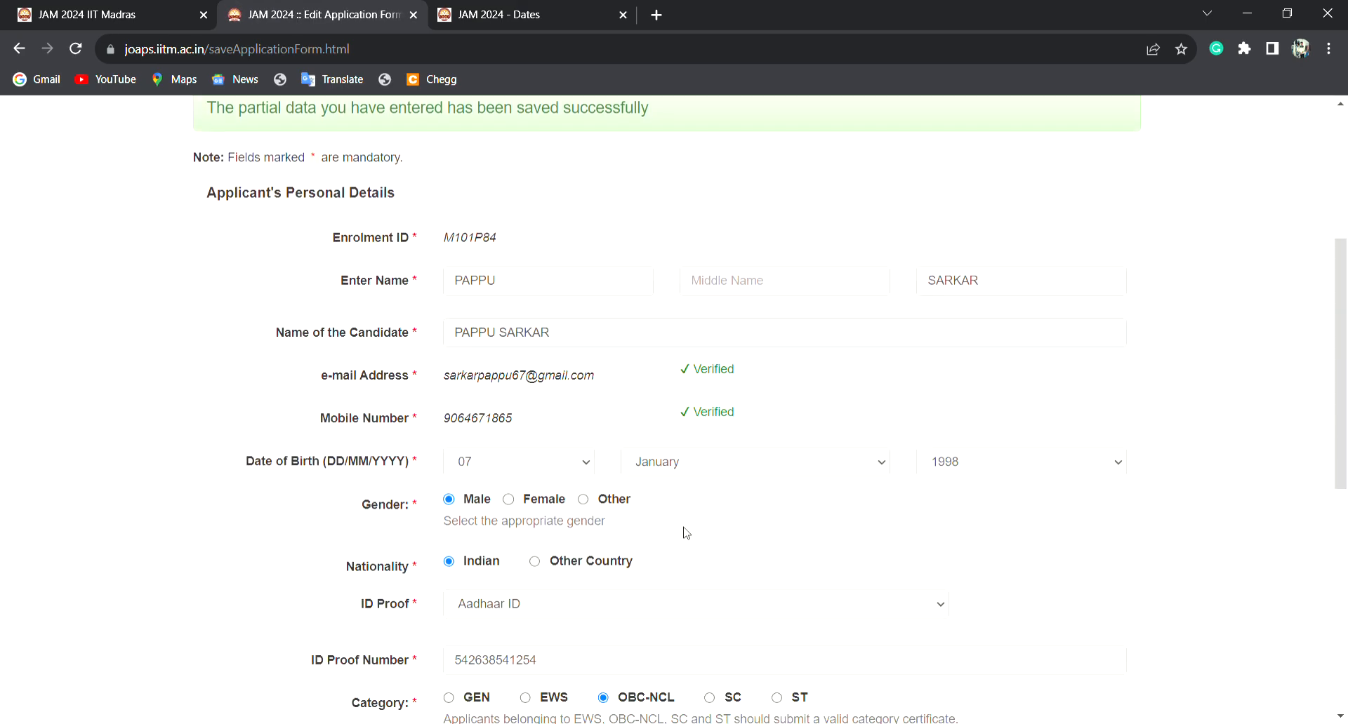
scroll(685, 533, down, 8)
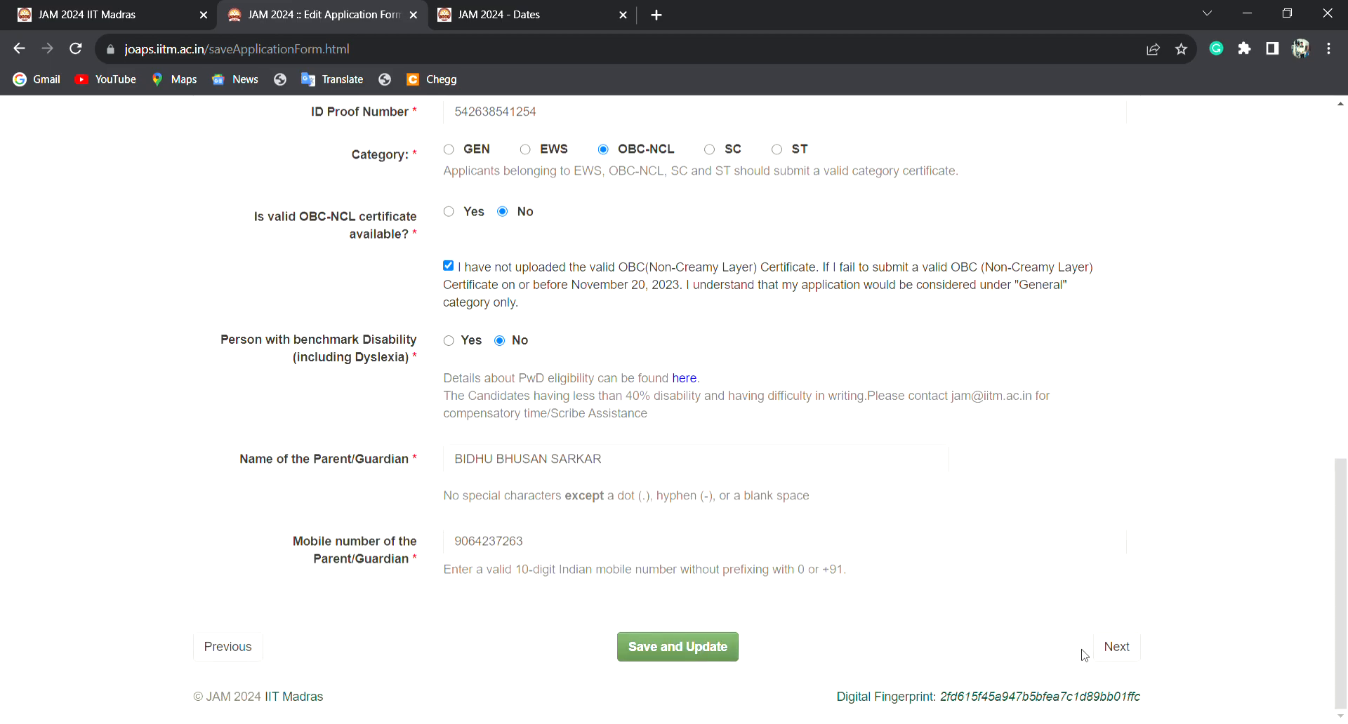
- Fill the correspondence address from the saved address and save it
click(1129, 650)
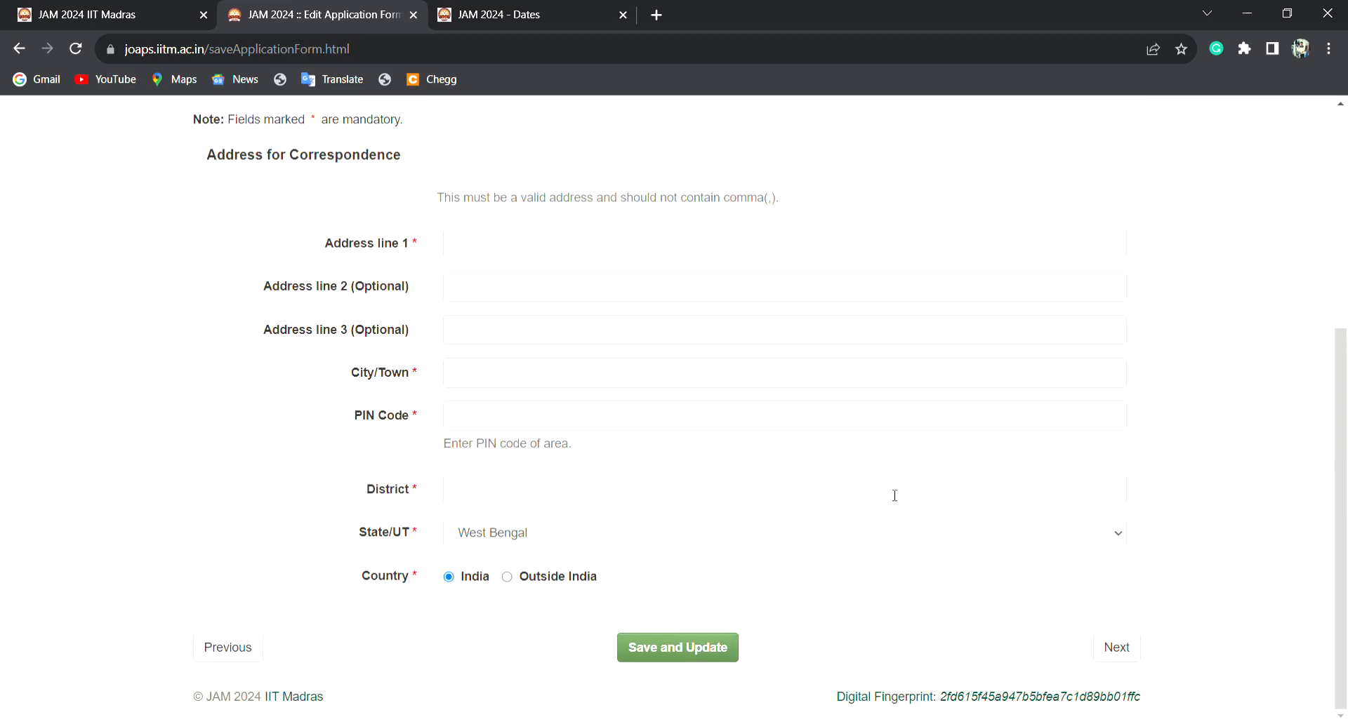
scroll(676, 392, up, 5)
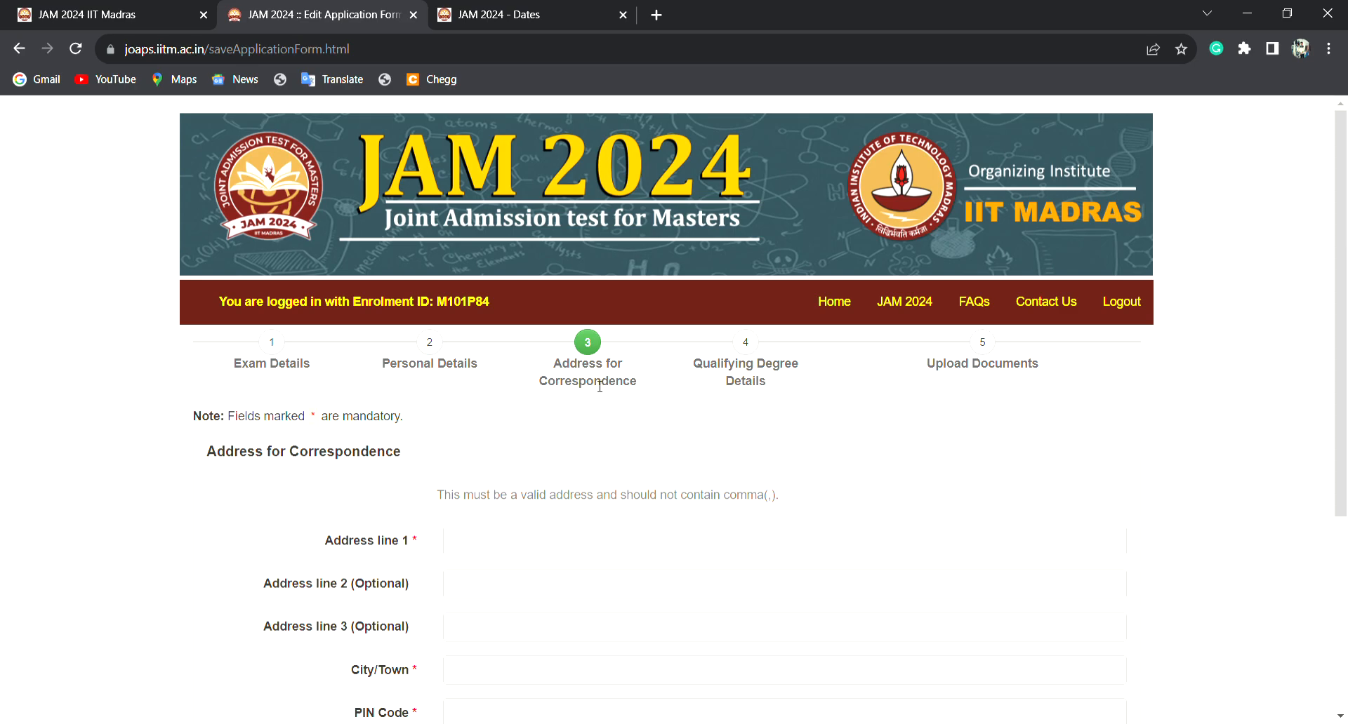
triple_click(569, 372)
scroll(632, 383, down, 3)
click(602, 372)
click(611, 404)
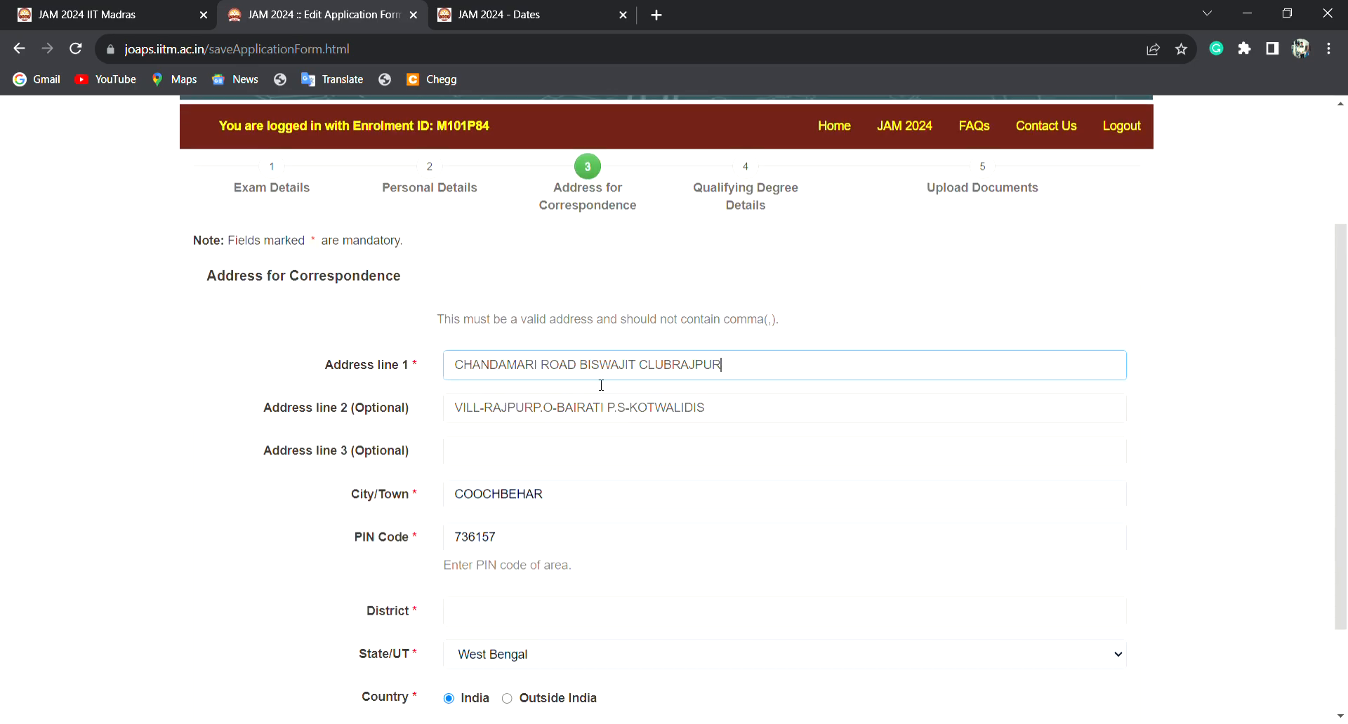
scroll(622, 457, down, 2)
scroll(465, 486, down, 1)
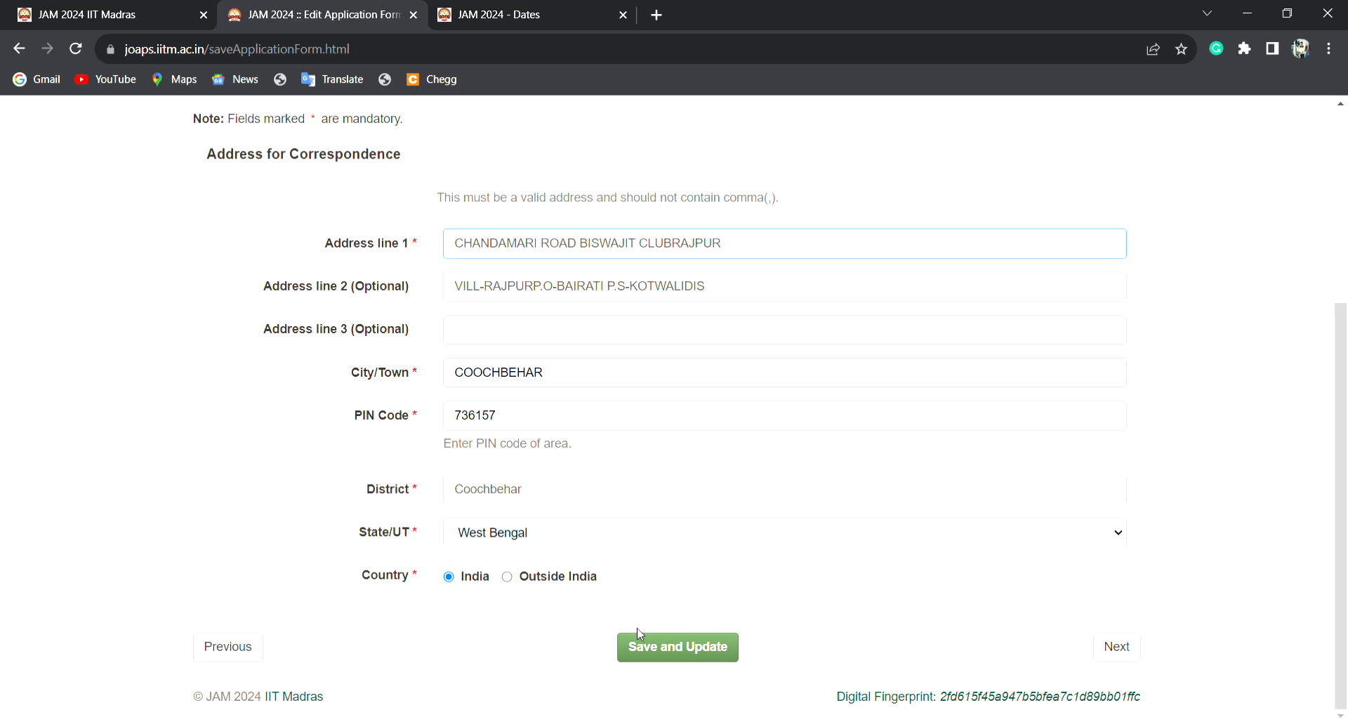
click(668, 647)
scroll(681, 642, down, 3)
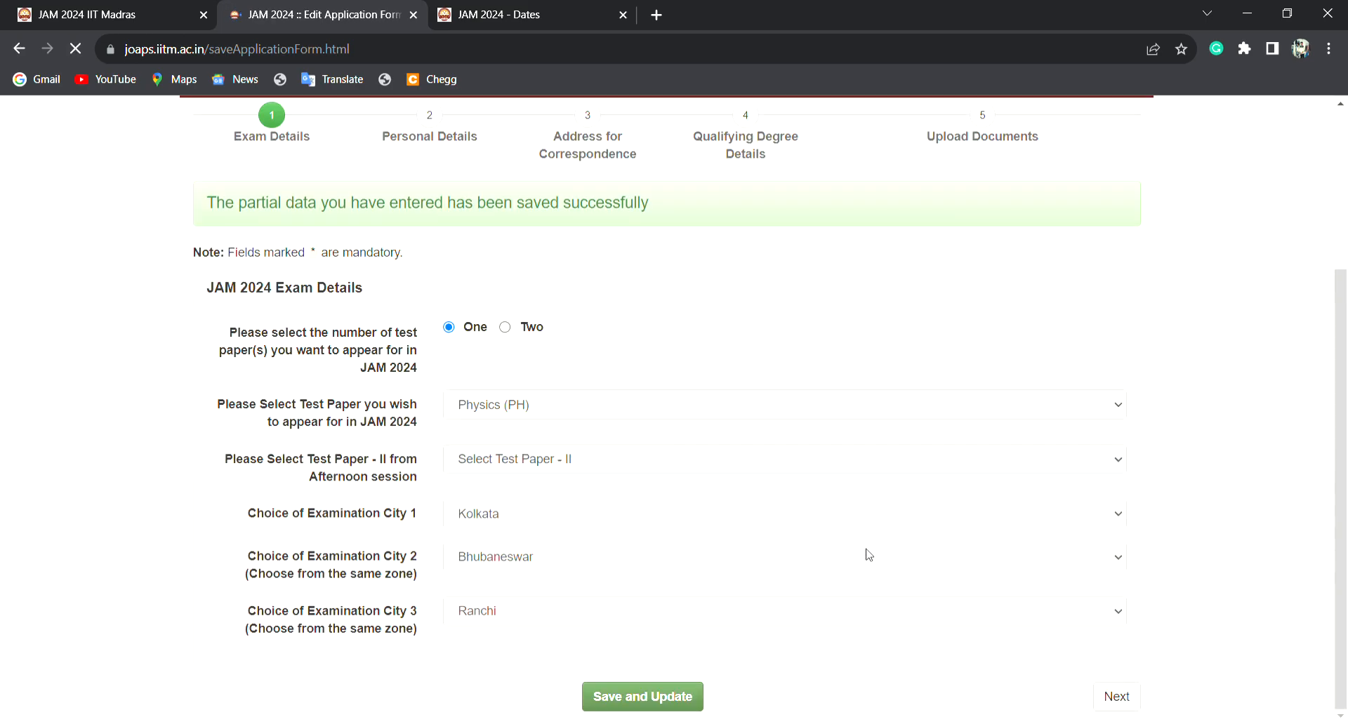
- Advance the form to step 4, Qualifying Degree Details
click(1117, 698)
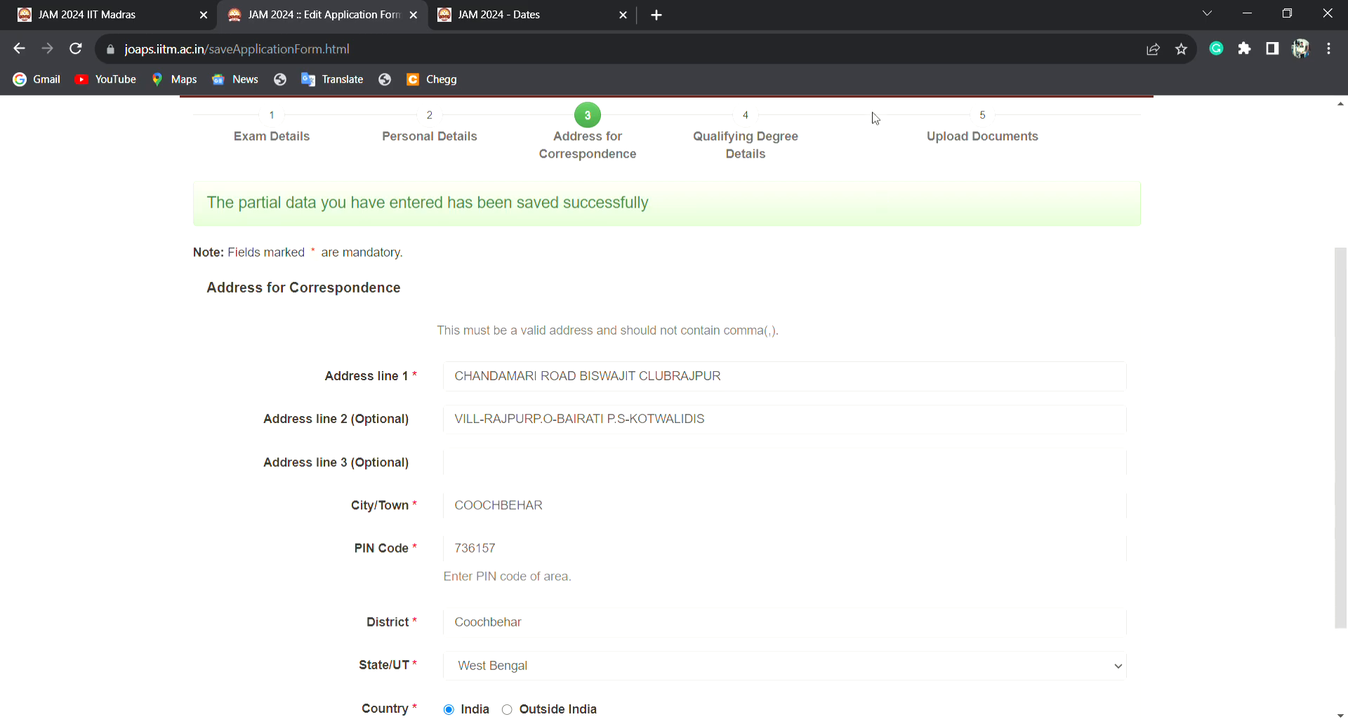
scroll(723, 176, down, 2)
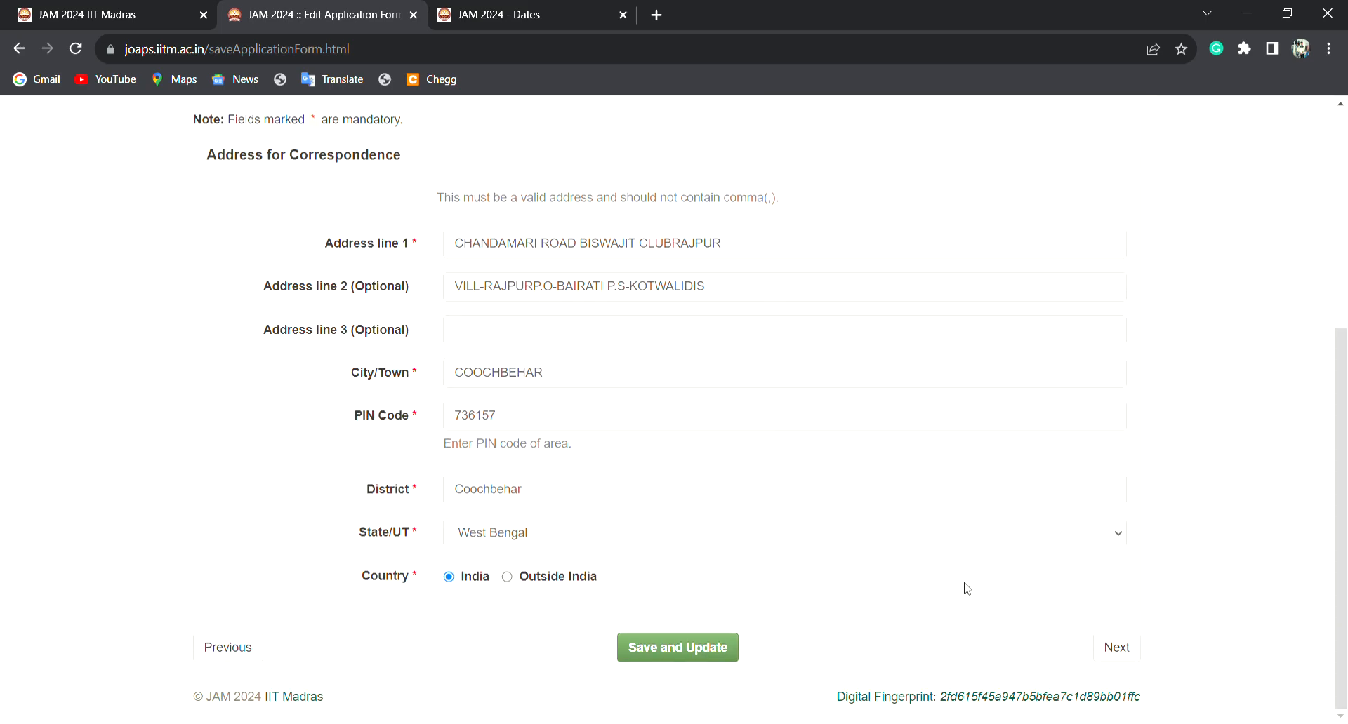
click(1115, 648)
scroll(787, 277, up, 3)
- Select B.Sc. as the qualifying degree
scroll(761, 375, down, 1)
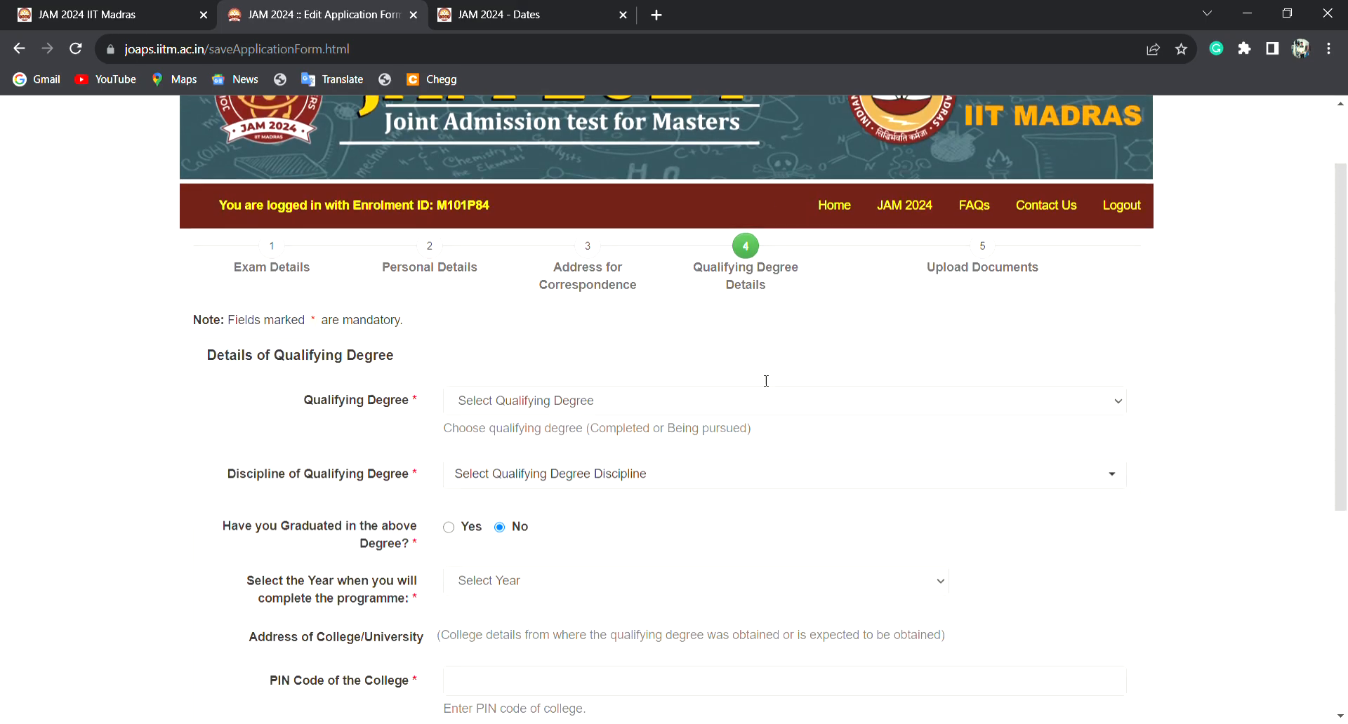
click(574, 401)
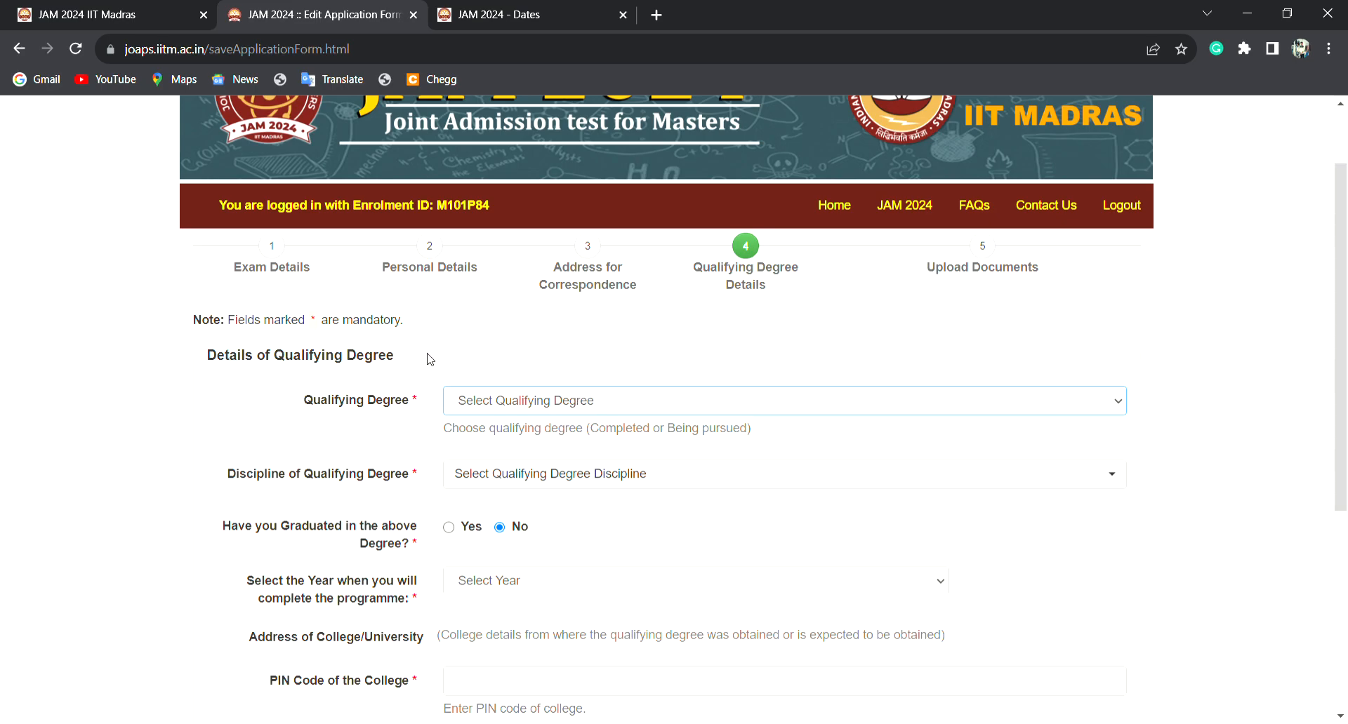
click(381, 420)
drag(438, 430, 755, 412)
click(754, 406)
click(693, 523)
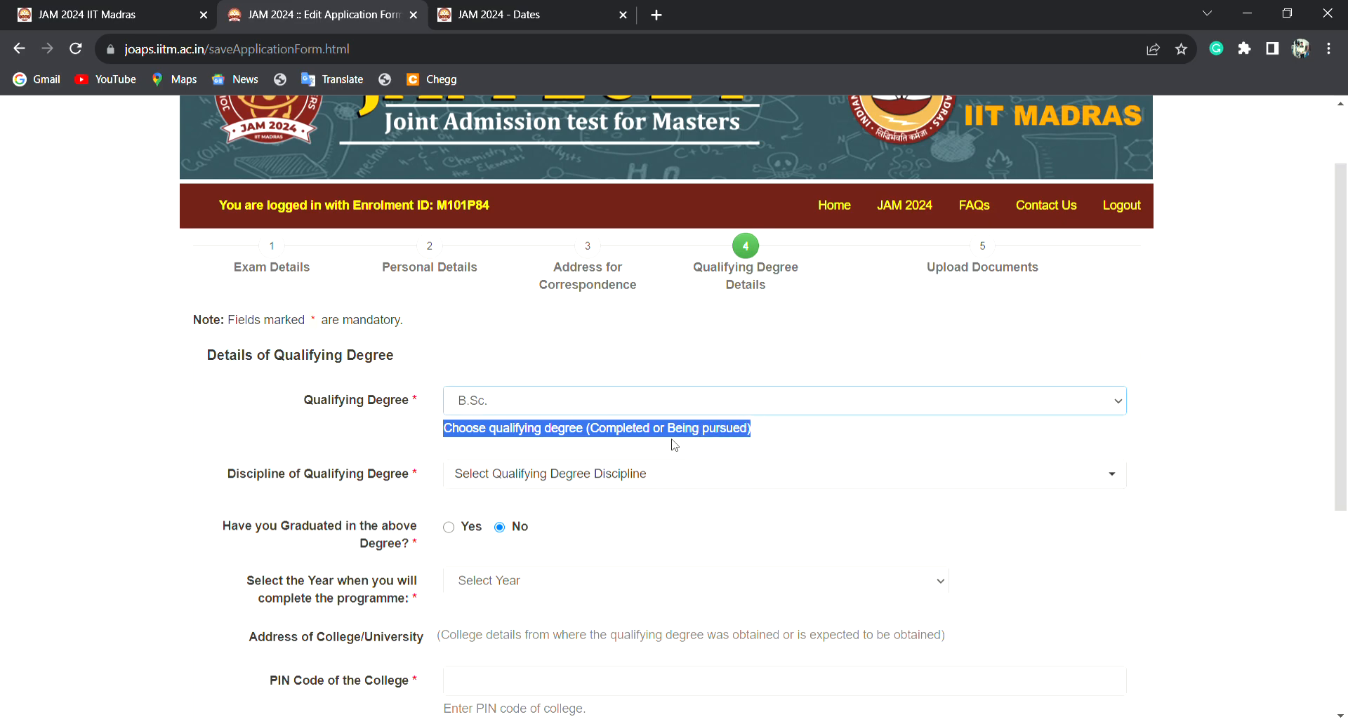
click(772, 436)
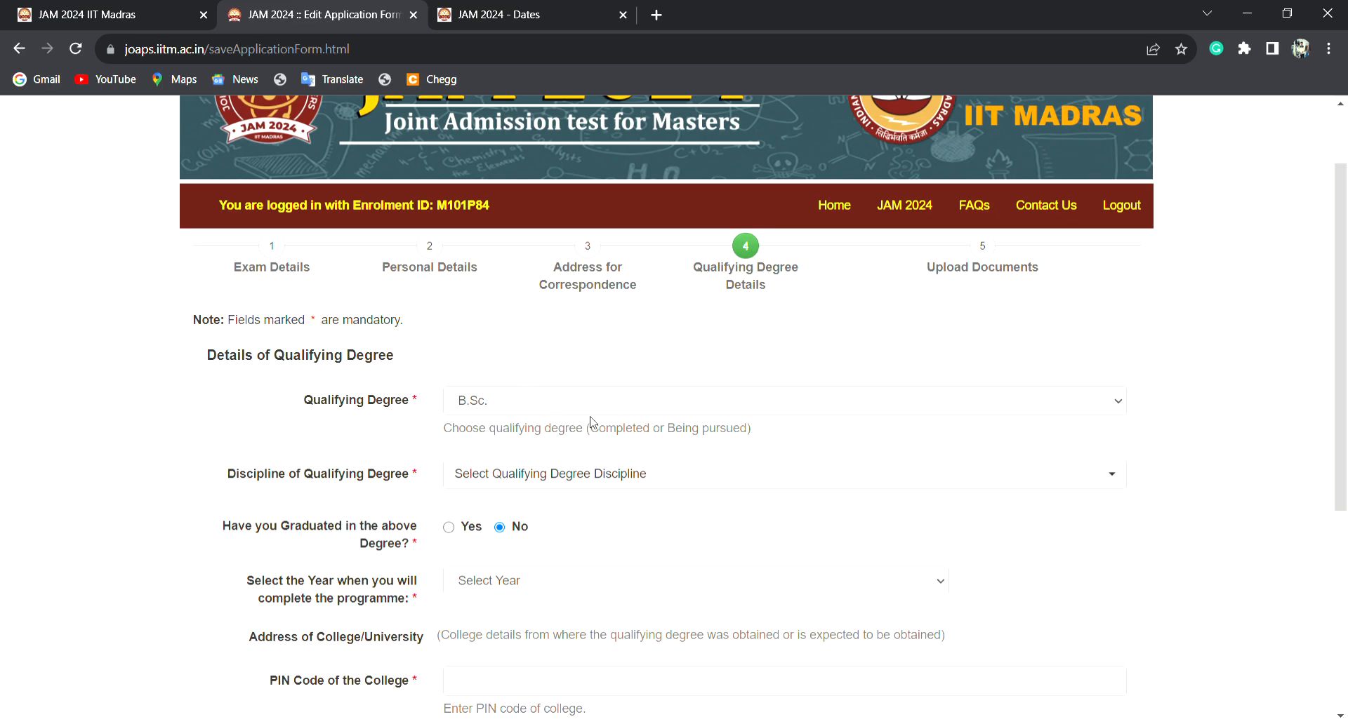
- Choose Physics as the degree discipline
scroll(594, 420, down, 1)
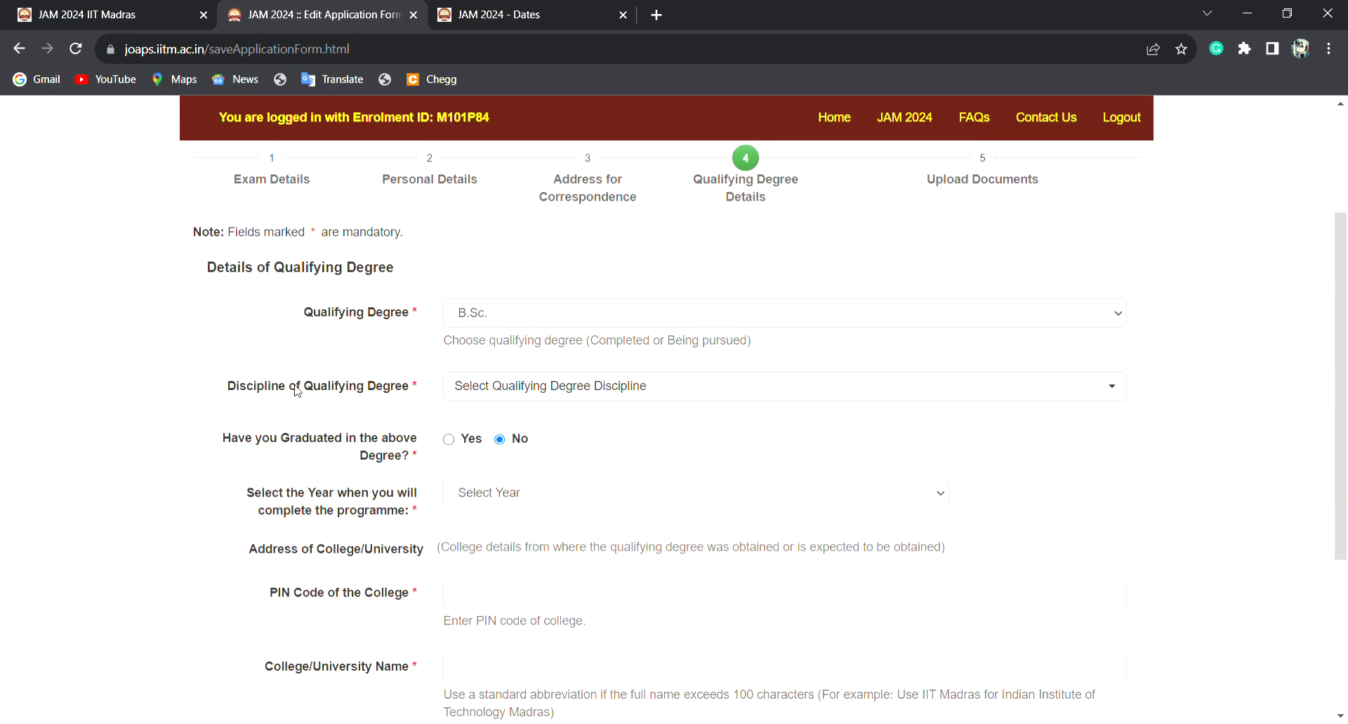
drag(306, 386, 496, 393)
click(518, 393)
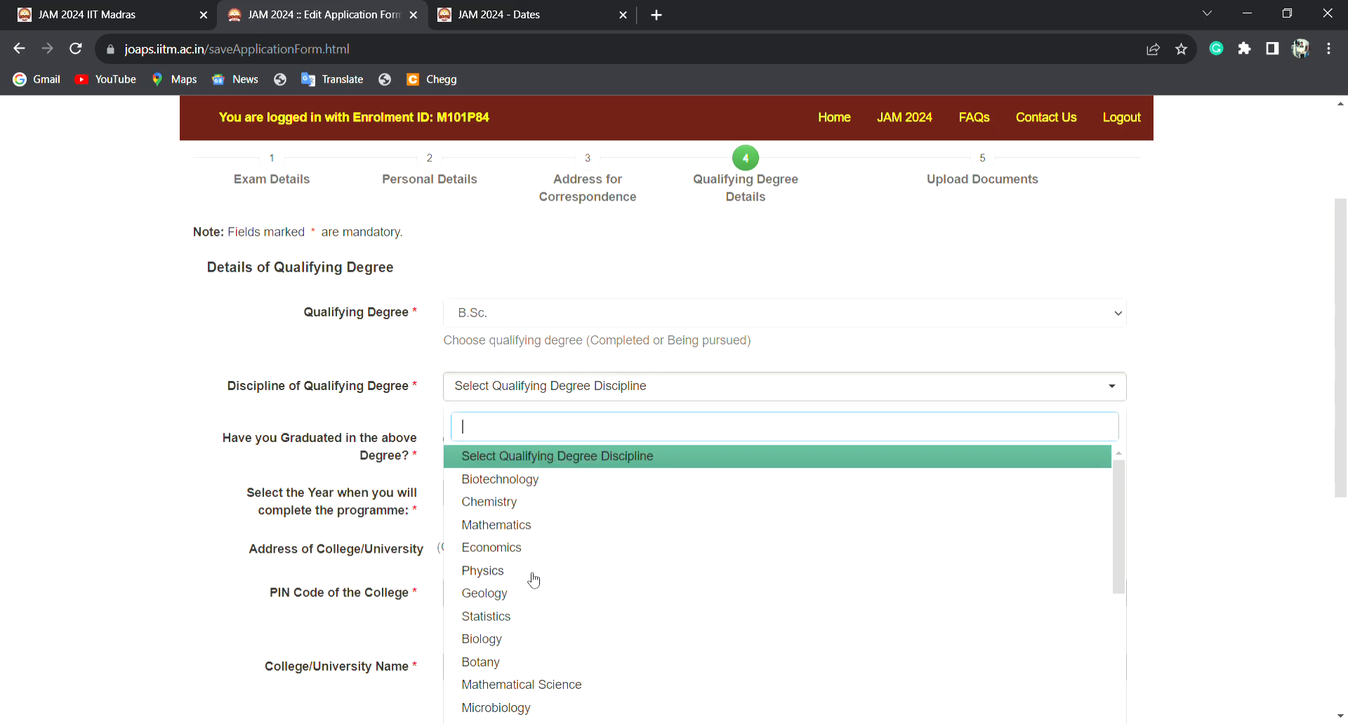
click(484, 571)
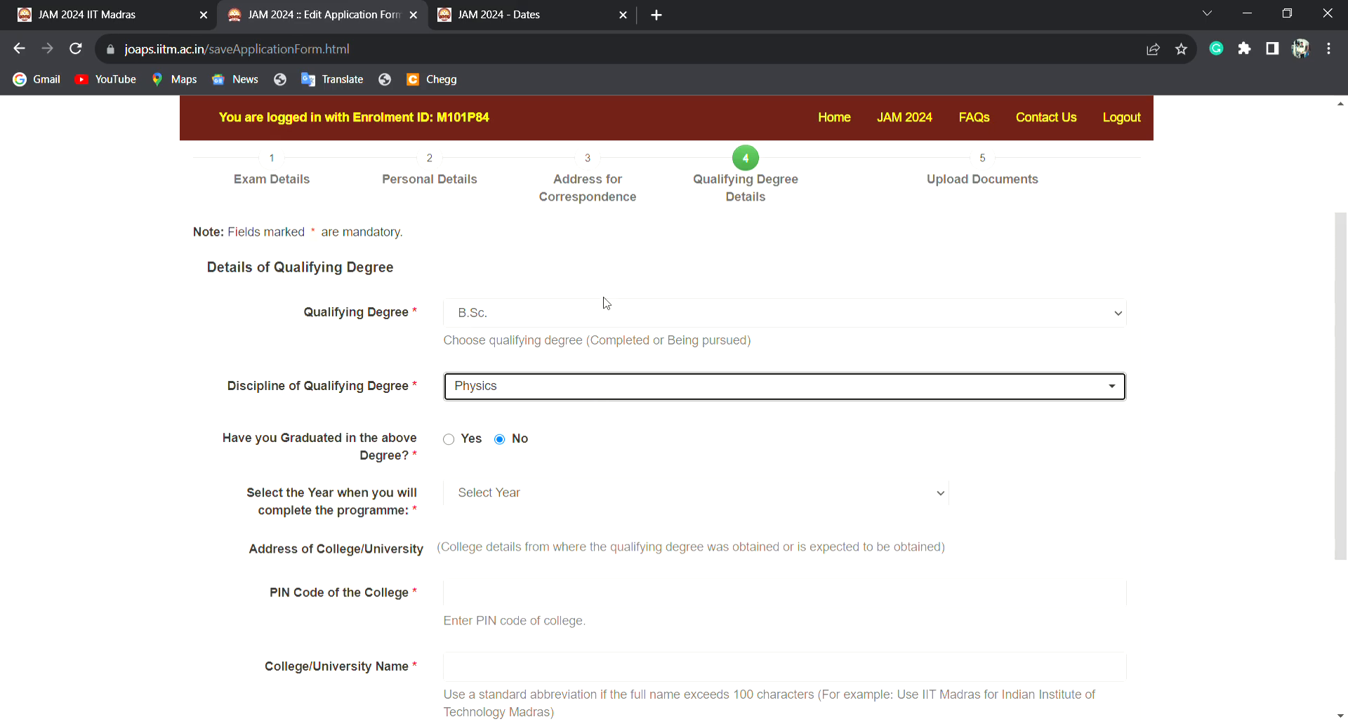
click(621, 386)
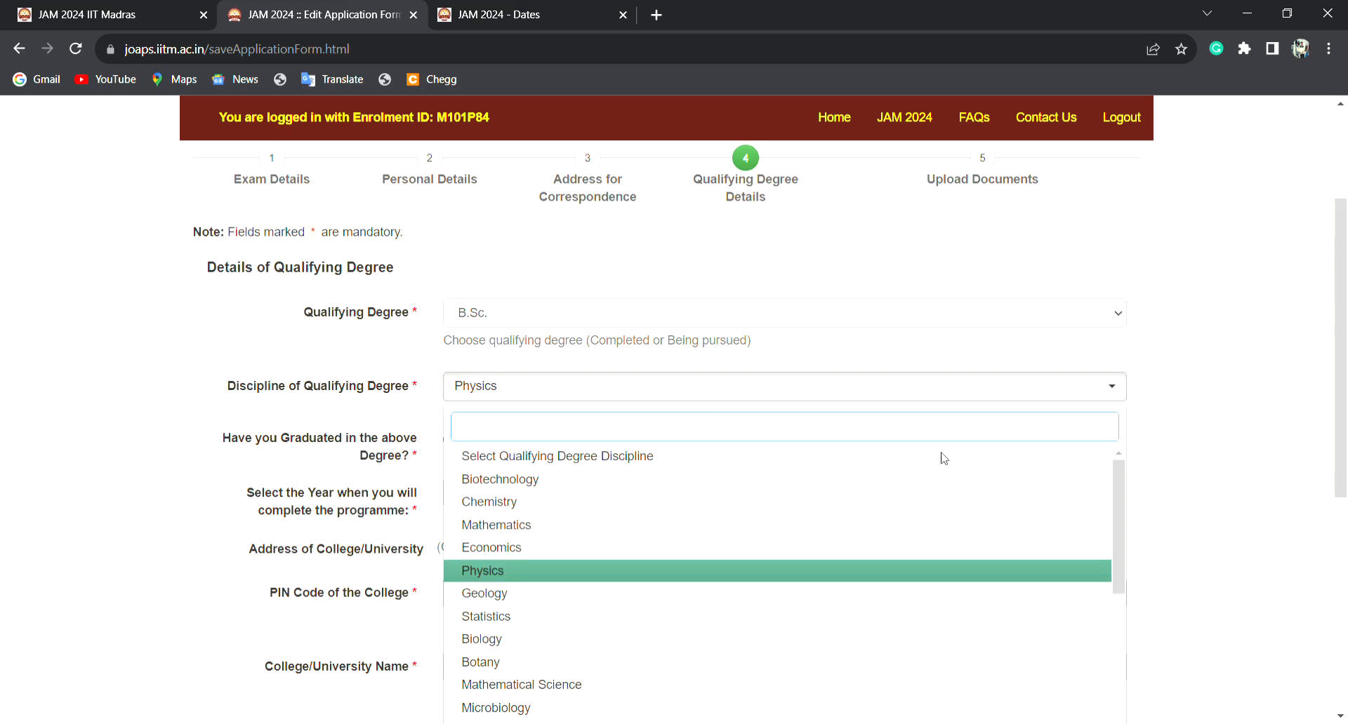
click(1264, 500)
scroll(254, 419, down, 1)
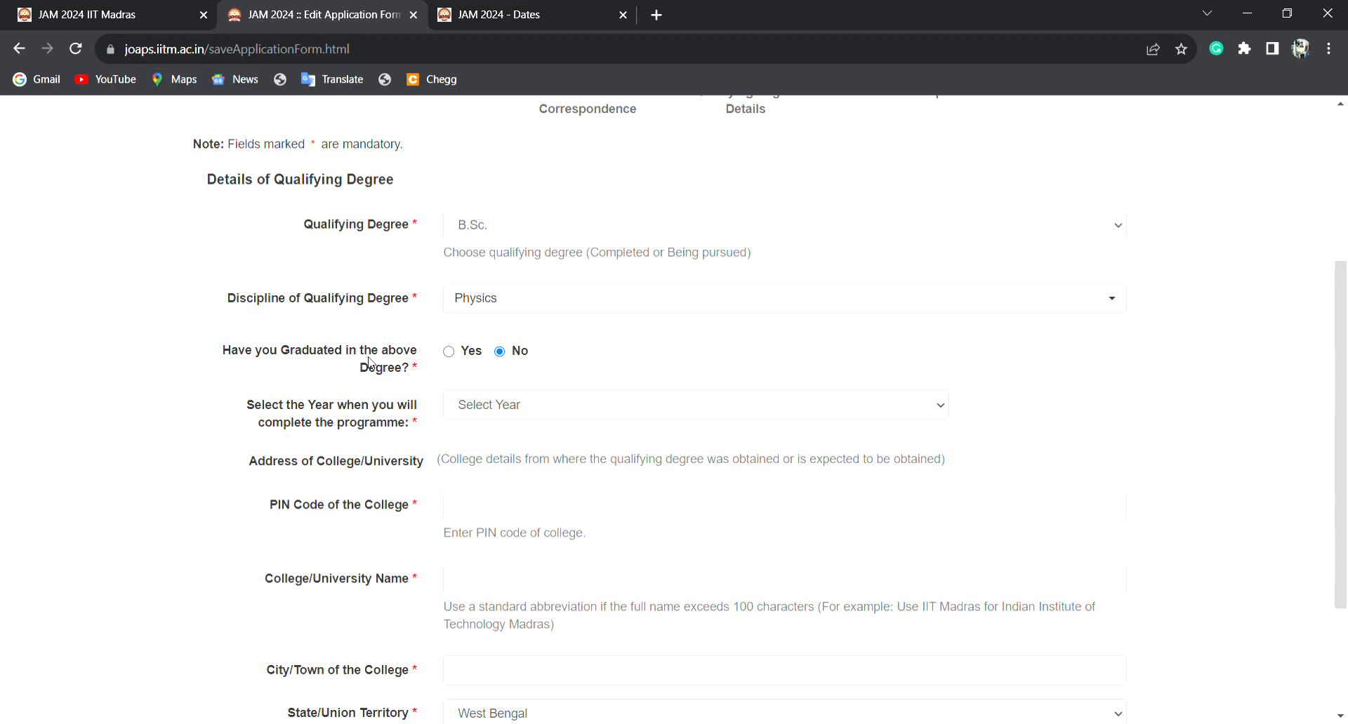
- Mark the degree as not yet graduated with completion year 2024
click(450, 353)
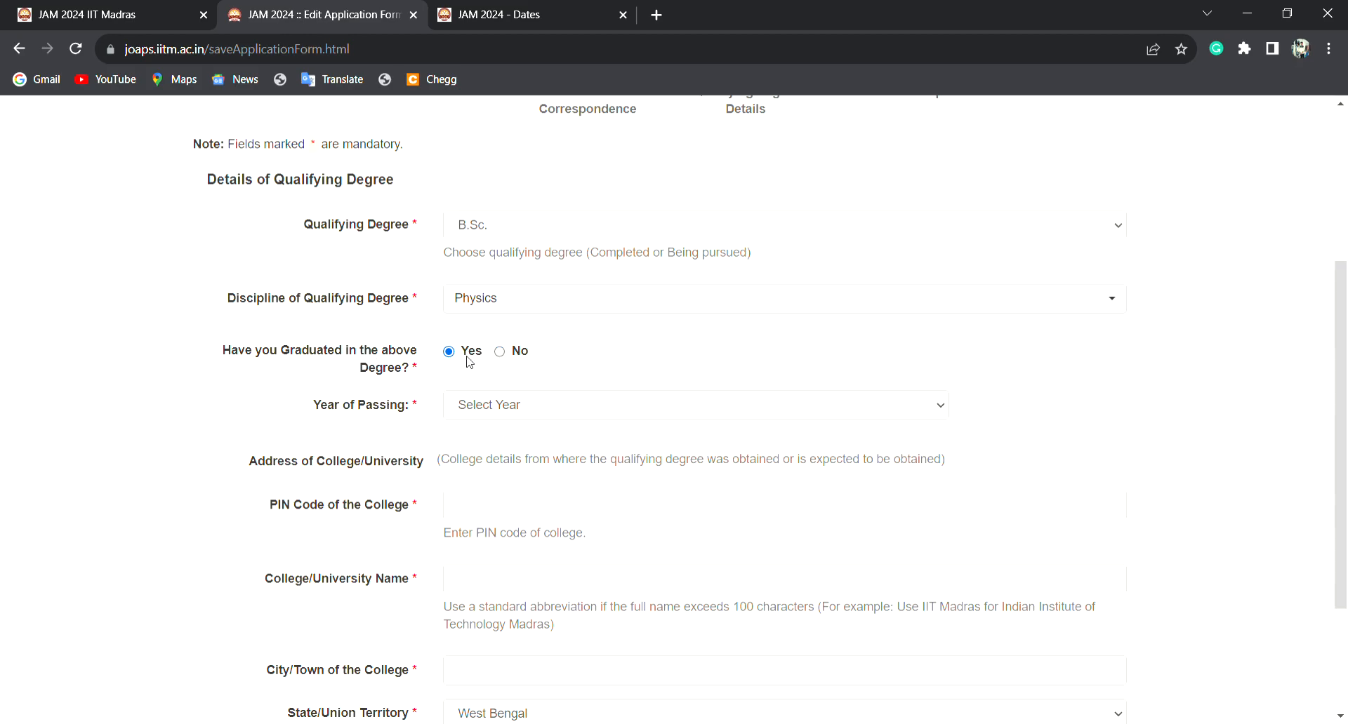
click(500, 353)
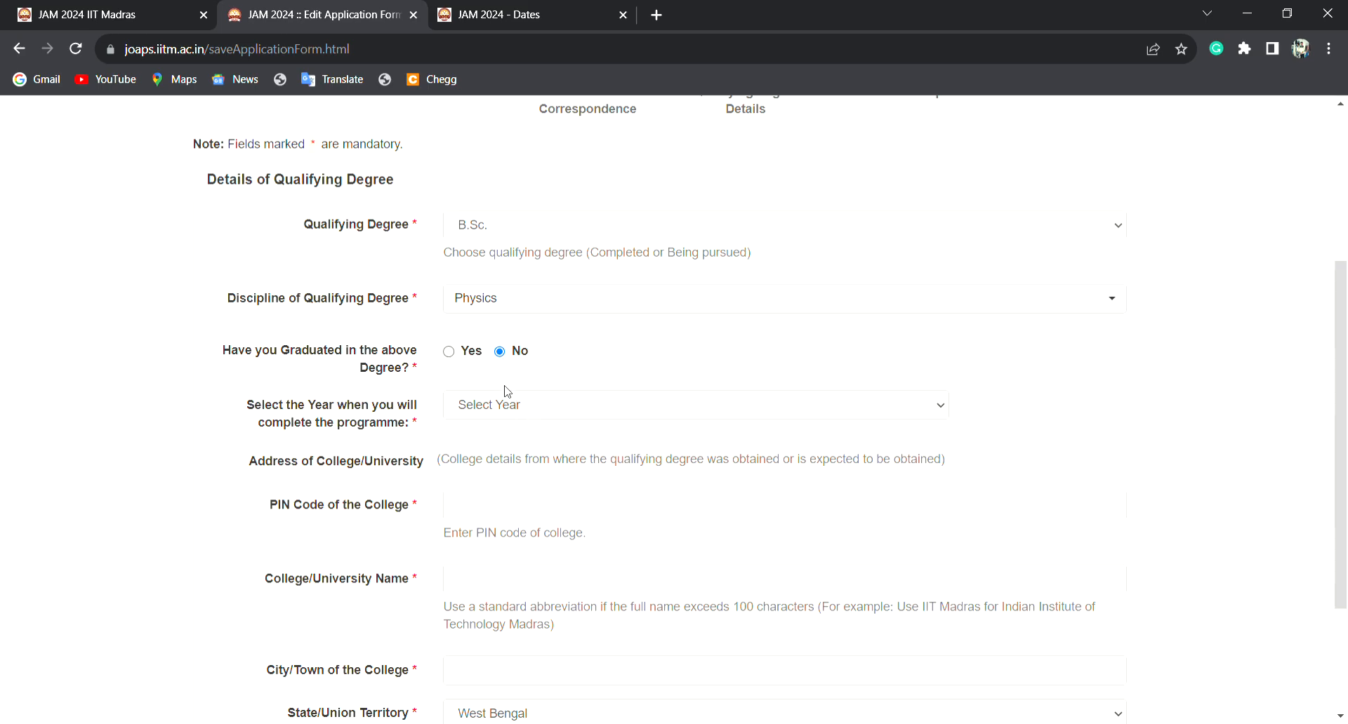
click(467, 352)
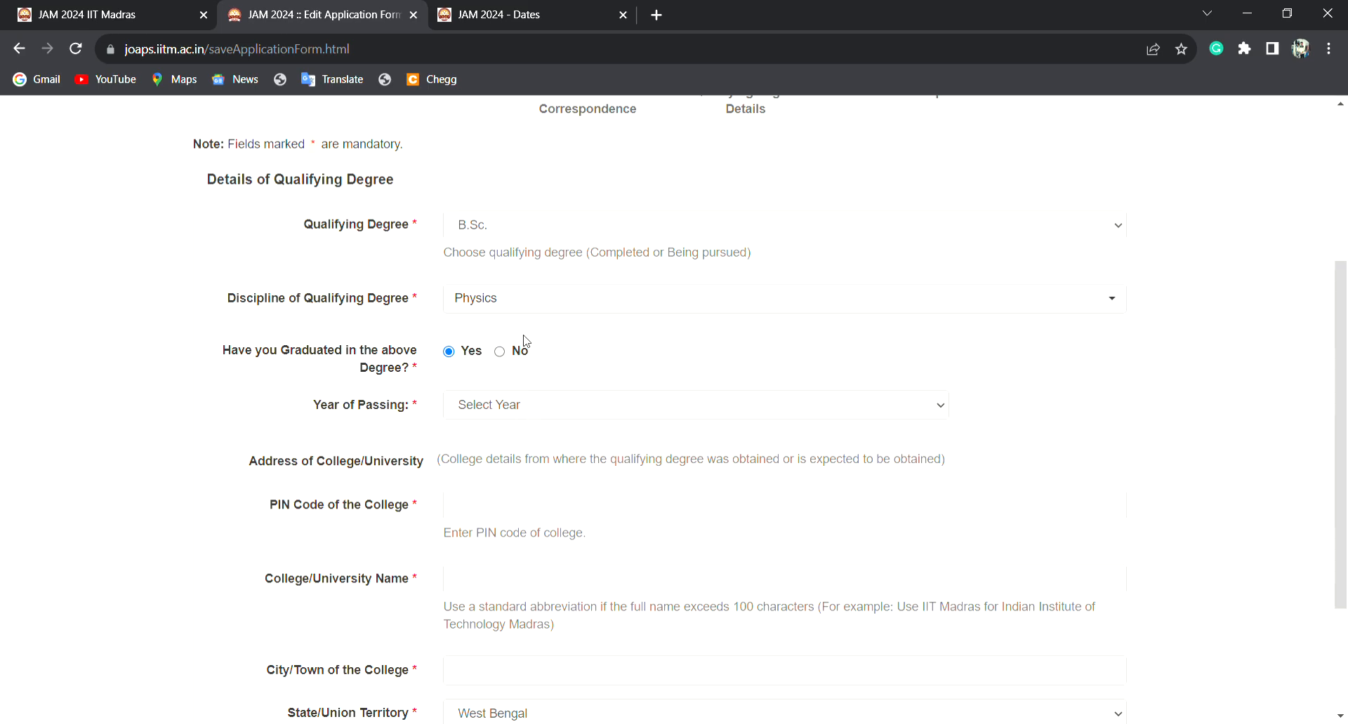
click(497, 351)
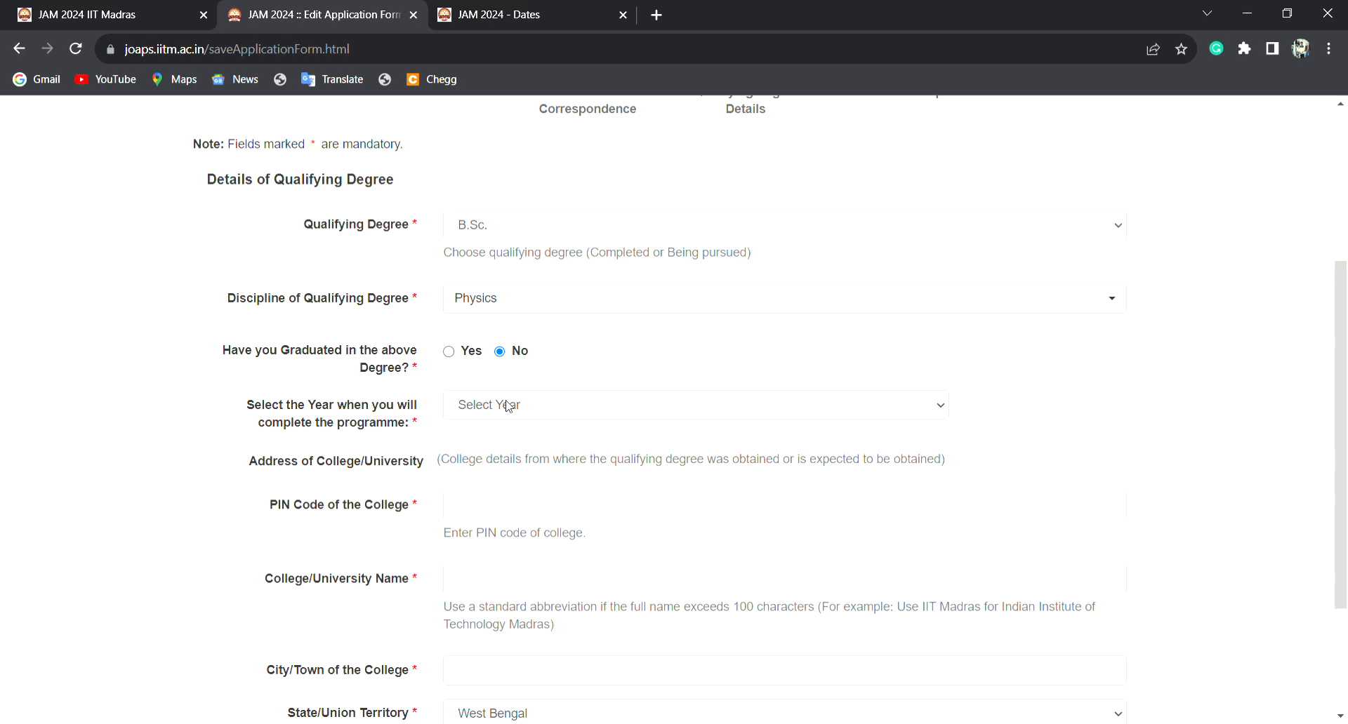
drag(256, 405, 528, 414)
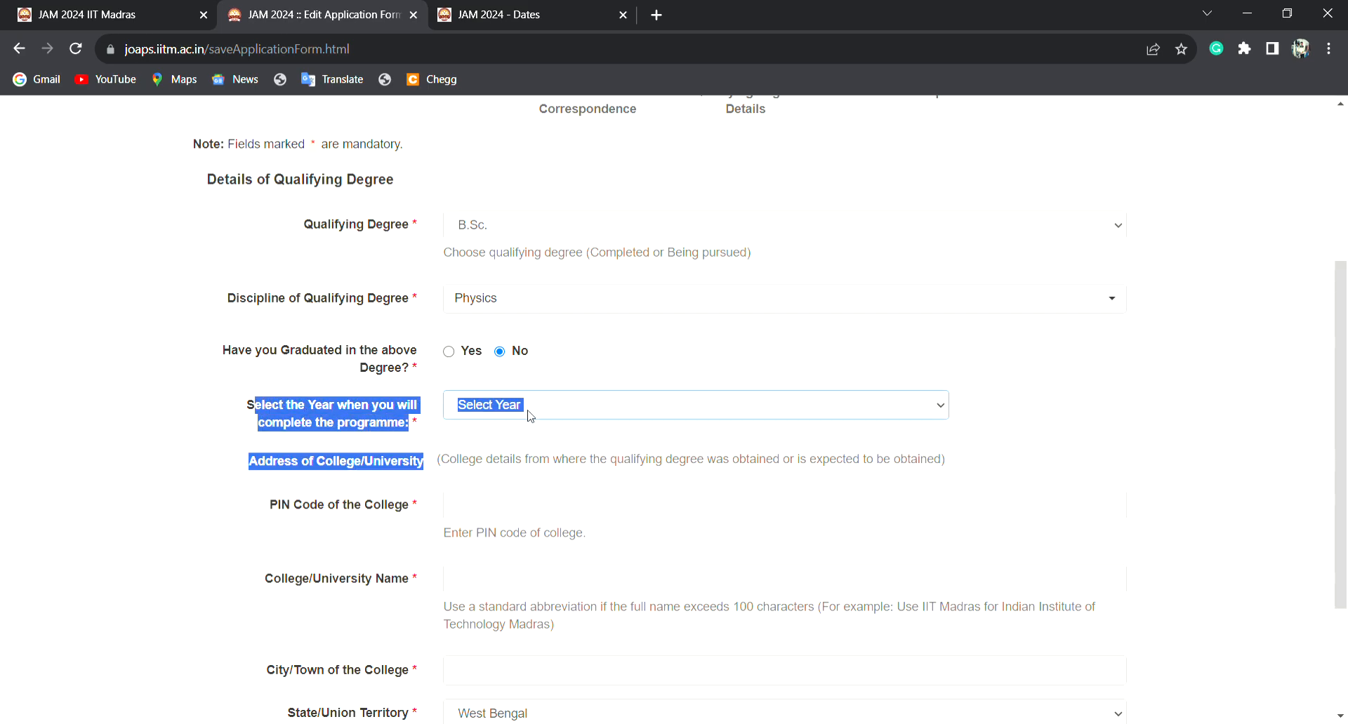
click(527, 457)
click(1039, 476)
scroll(997, 468, down, 3)
drag(285, 294, 512, 294)
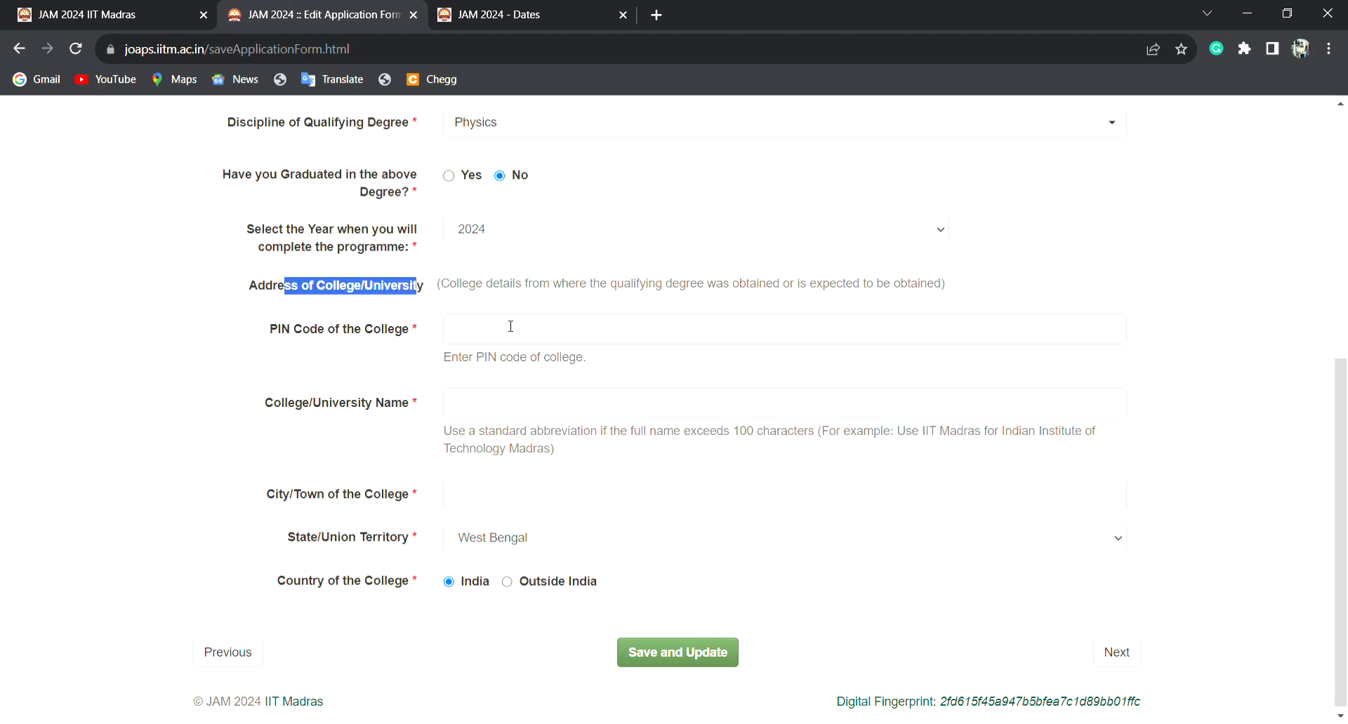
- Enter college PIN 736101 and college name 'RHIERH', then save the degree details
click(510, 328)
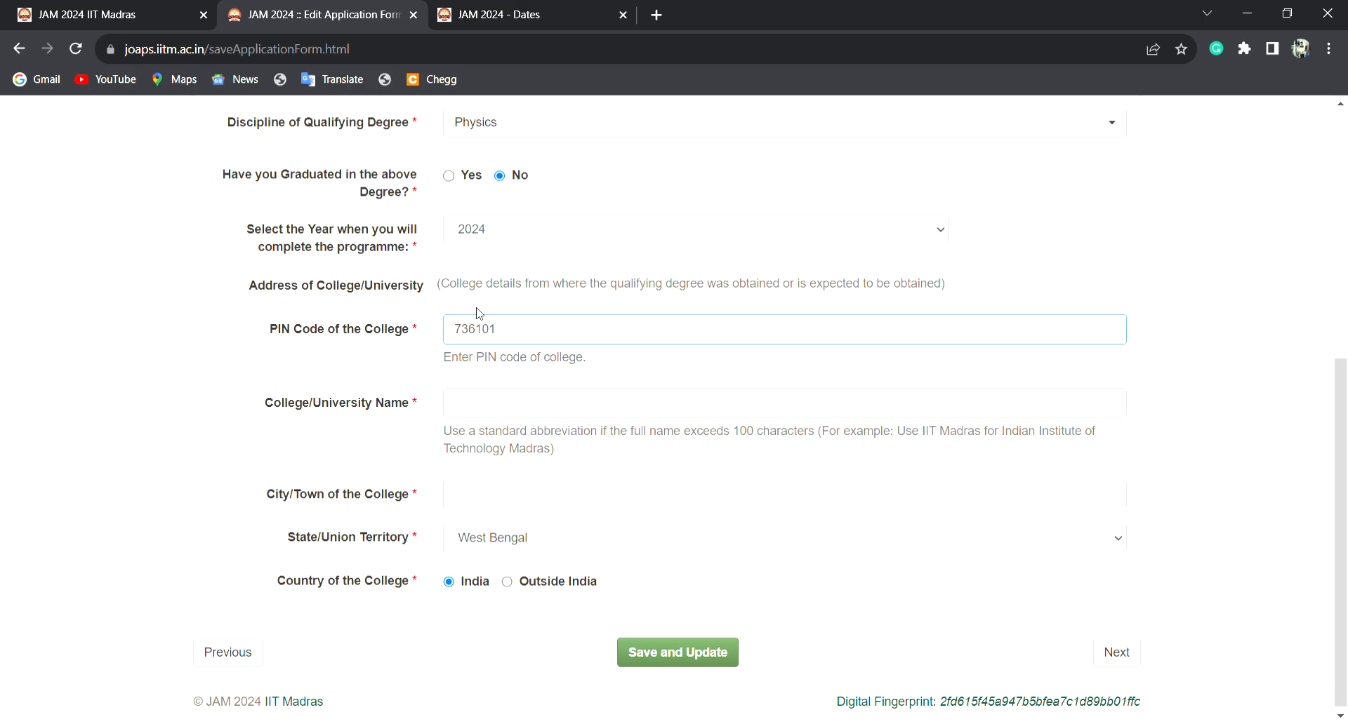
click(497, 408)
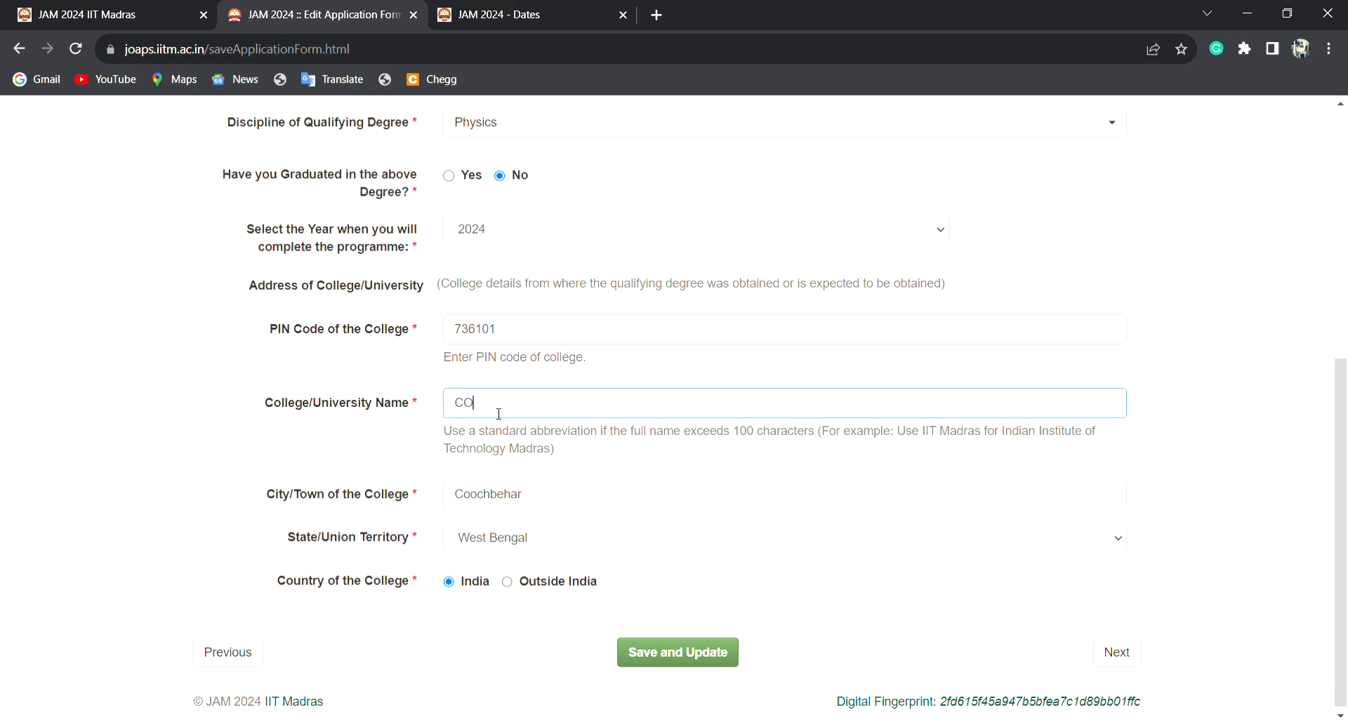
text(RHIERH)
drag(453, 403, 569, 410)
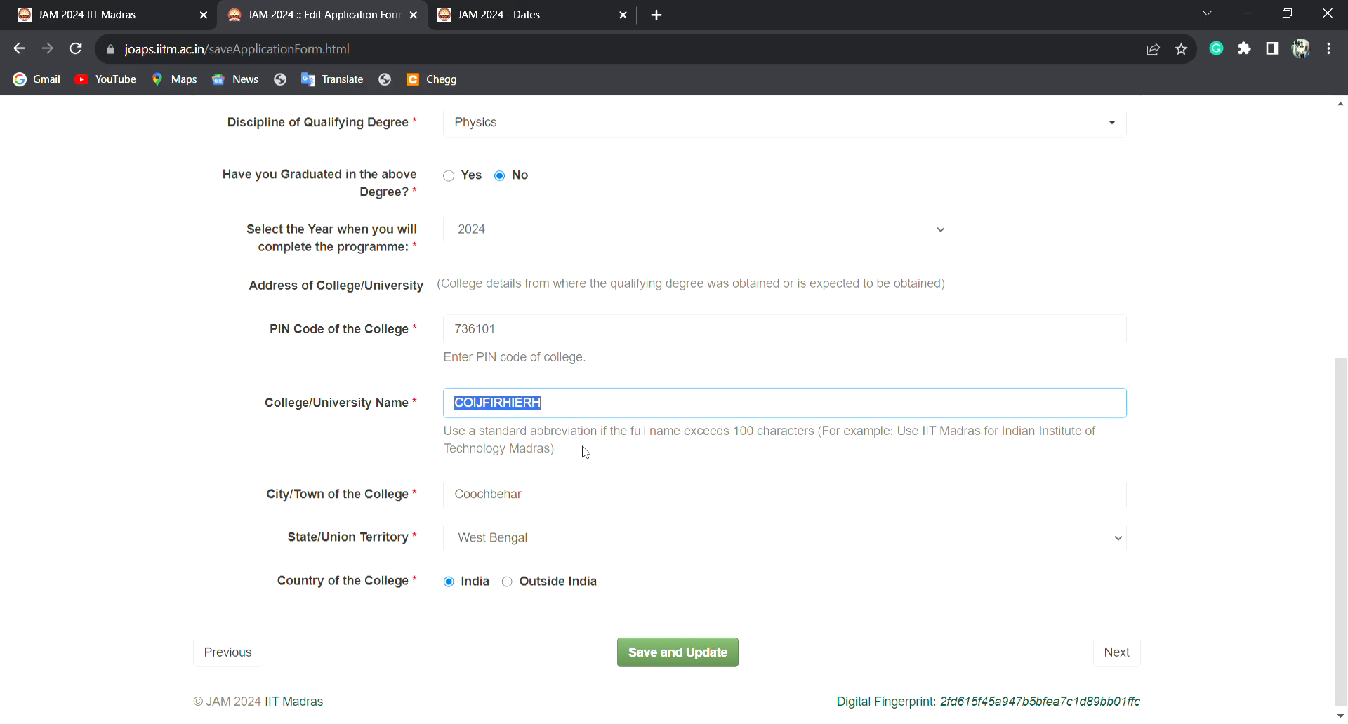
scroll(582, 452, down, 1)
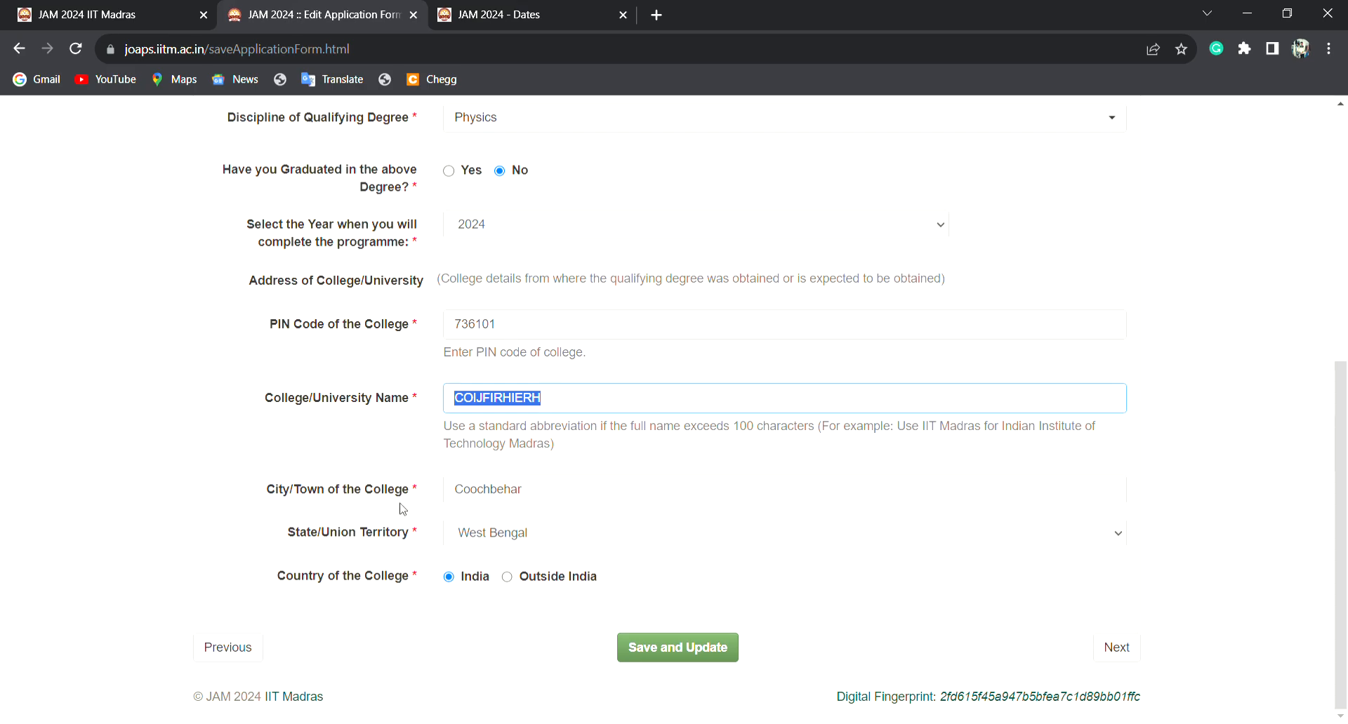
click(732, 653)
- Continue to step 5, Upload Documents
scroll(1025, 644, down, 3)
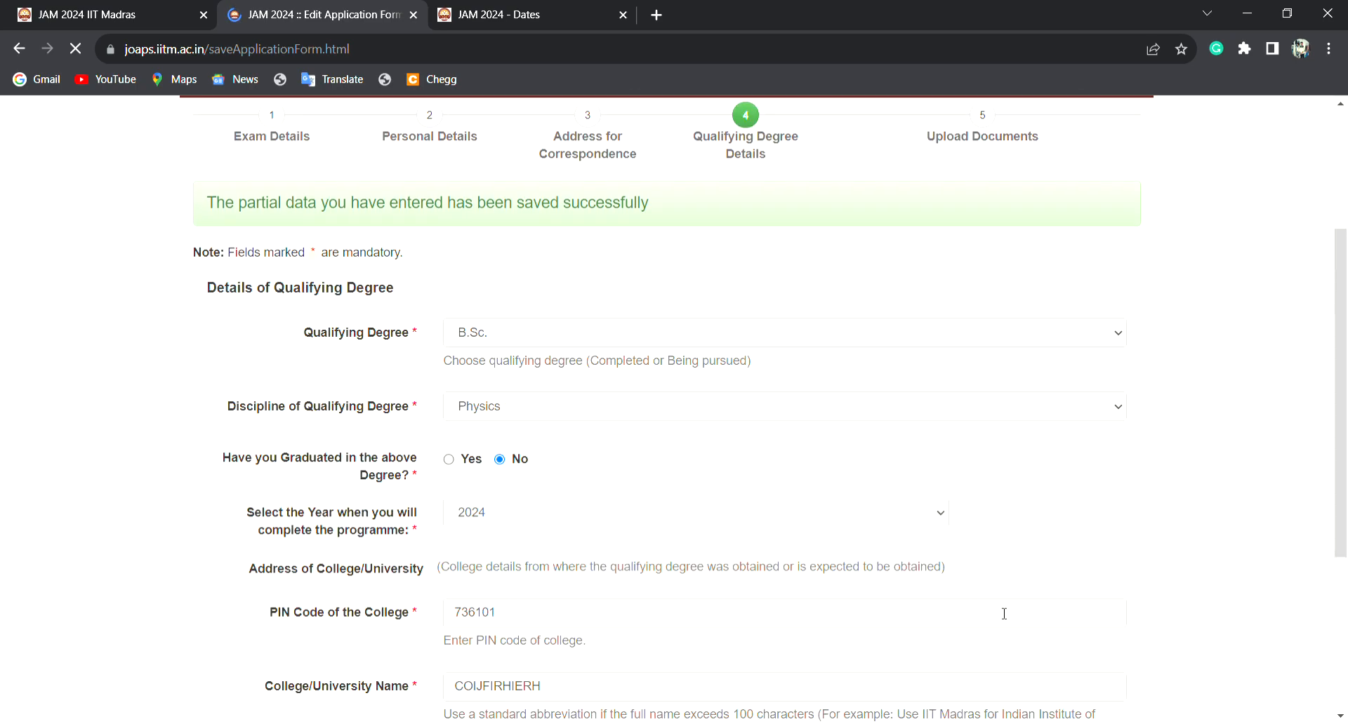
scroll(836, 351, down, 4)
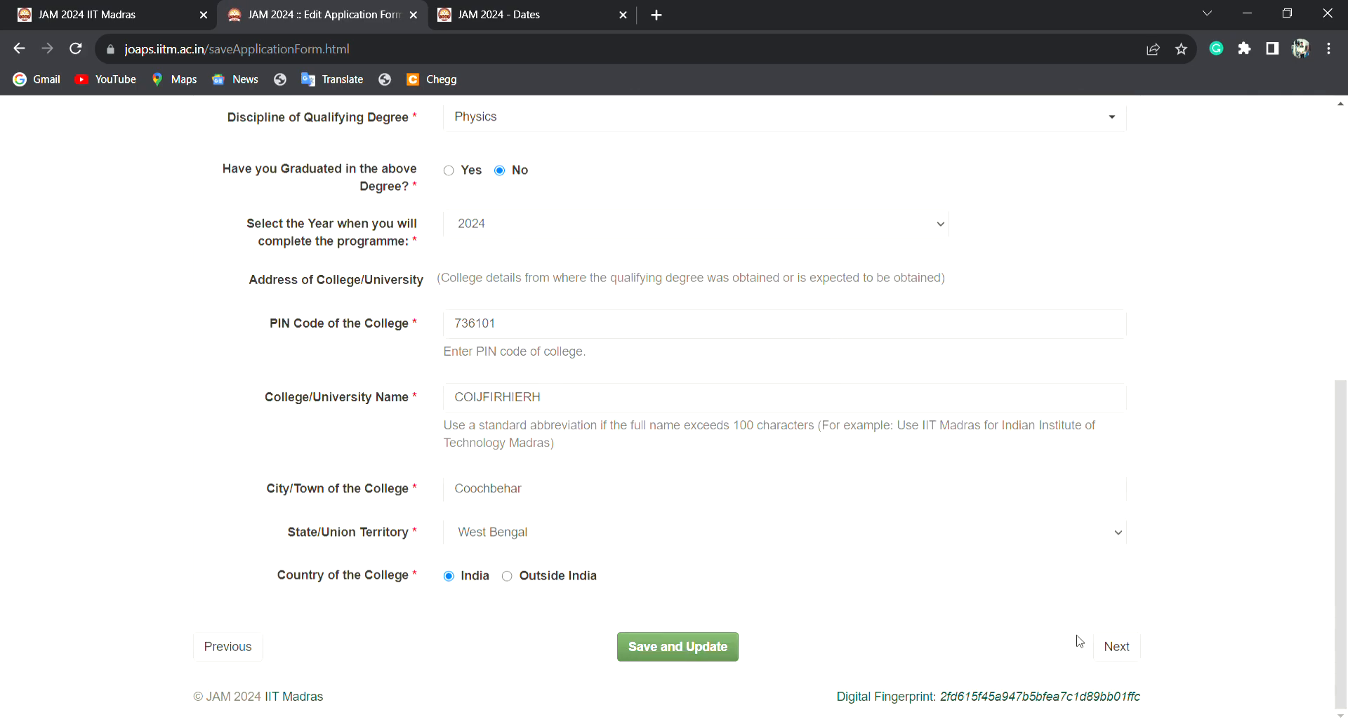
click(1115, 644)
- Review the photograph size, aspect ratio and dimension rules, then choose a photo file
scroll(869, 438, up, 5)
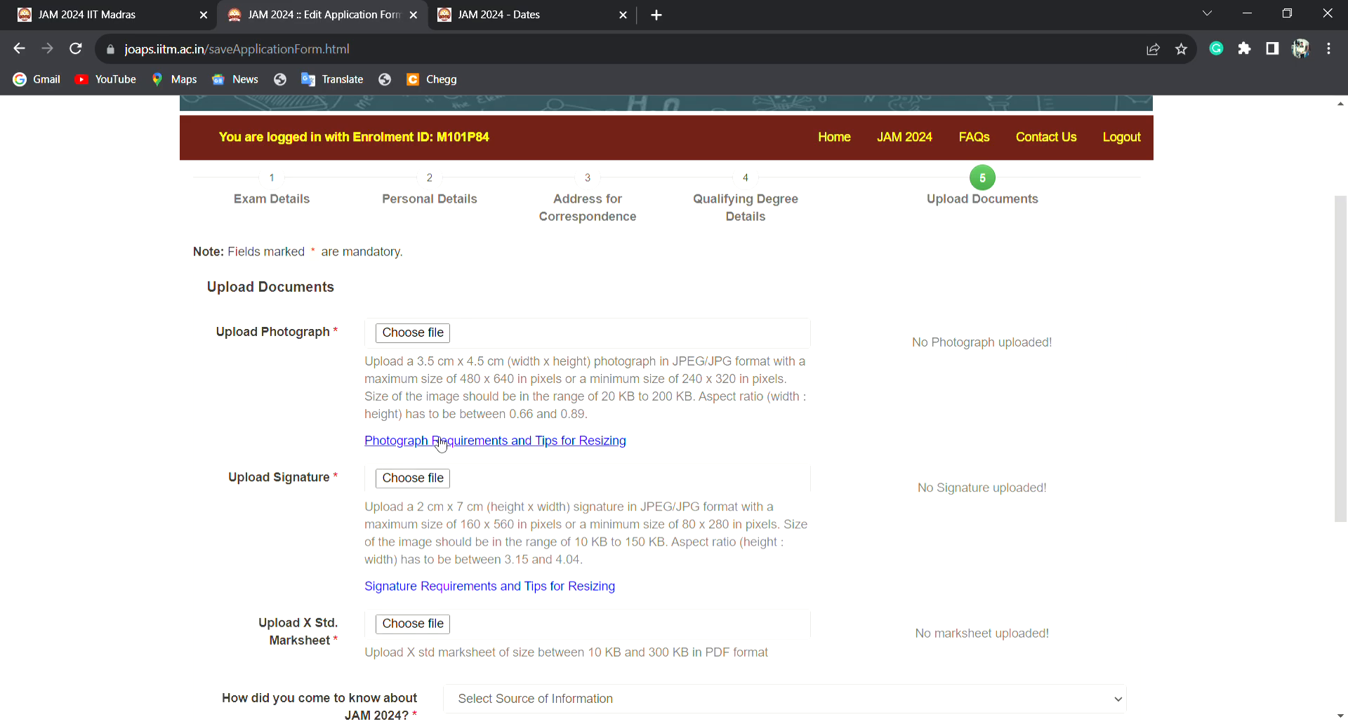
drag(603, 400, 789, 399)
click(722, 405)
drag(486, 416, 580, 422)
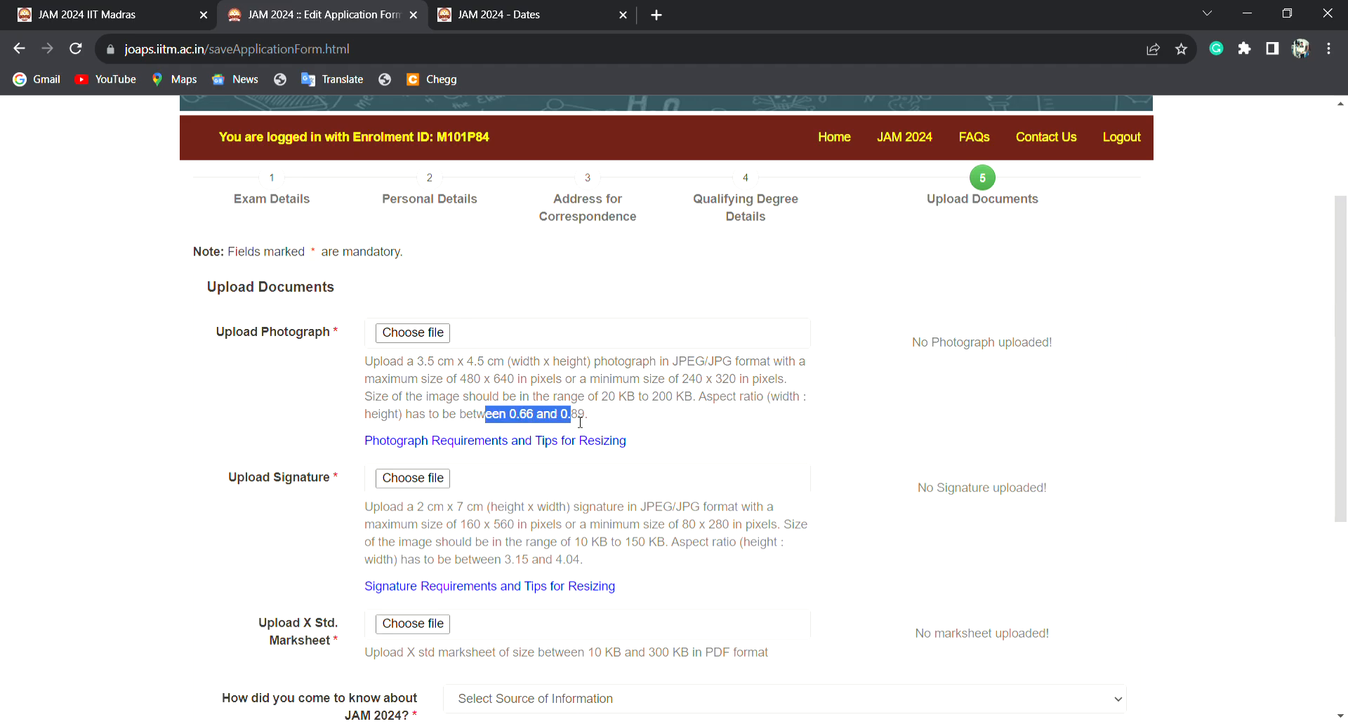
drag(508, 384, 776, 369)
click(751, 433)
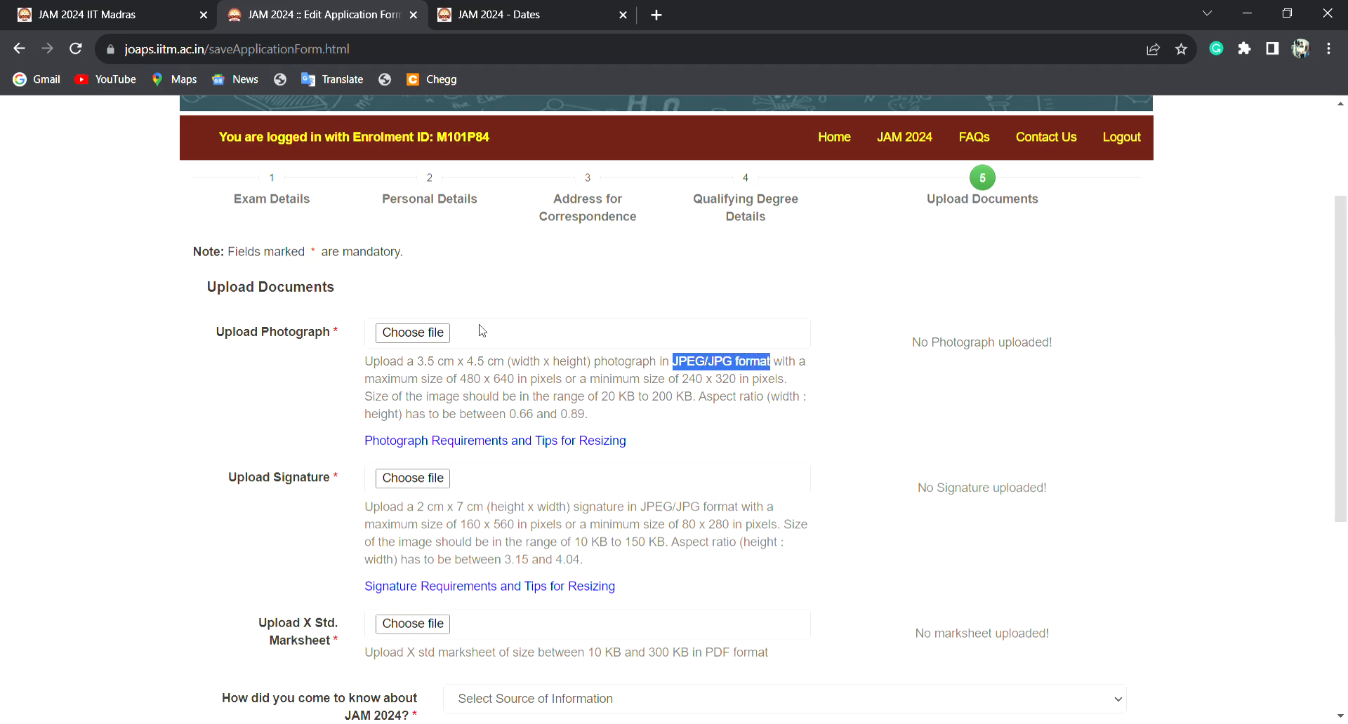
click(434, 334)
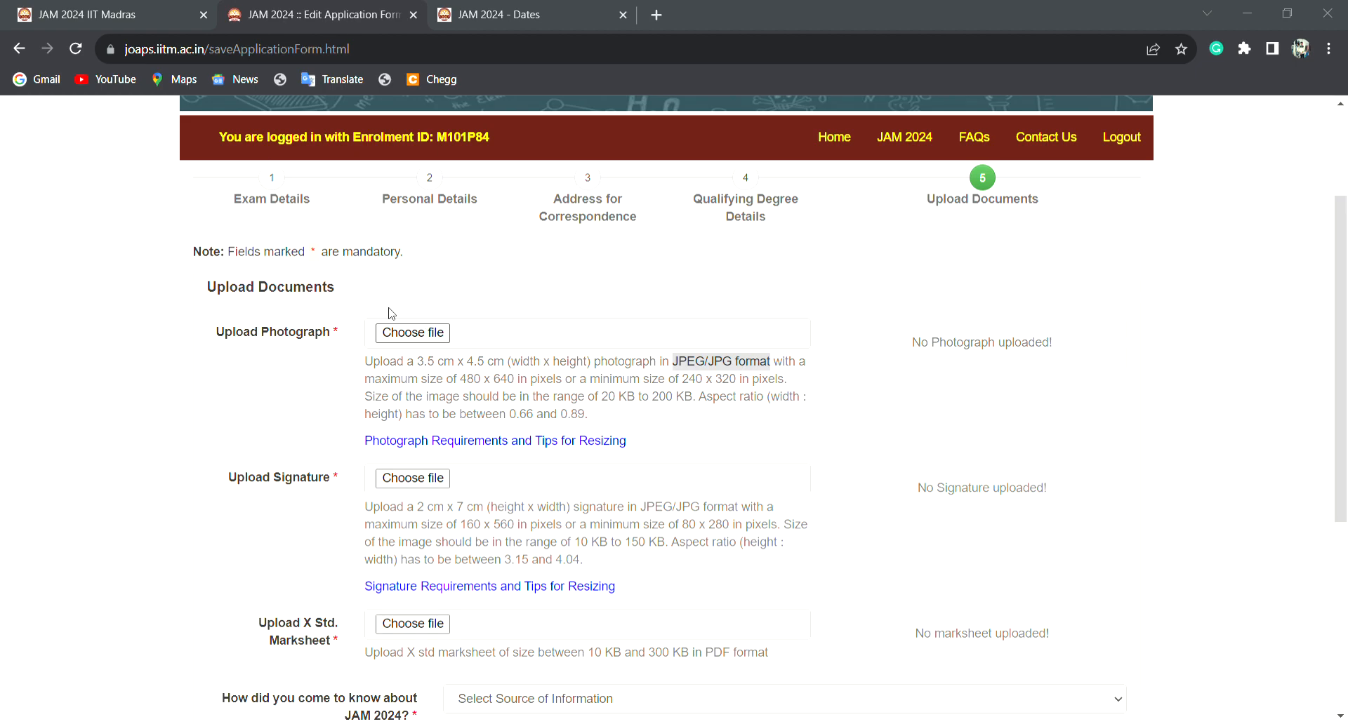
click(520, 394)
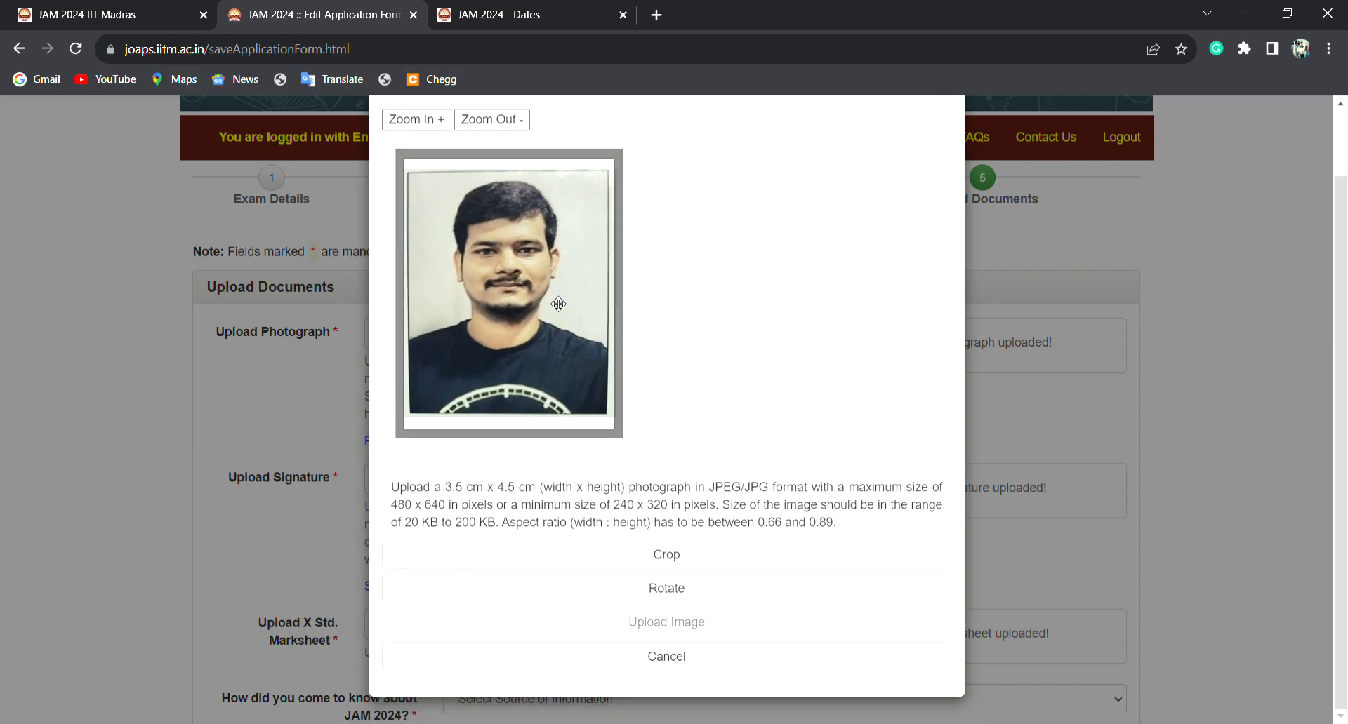
- Reposition and zoom in on the photo in the crop frame, then cancel the crop
scroll(552, 347, down, 2)
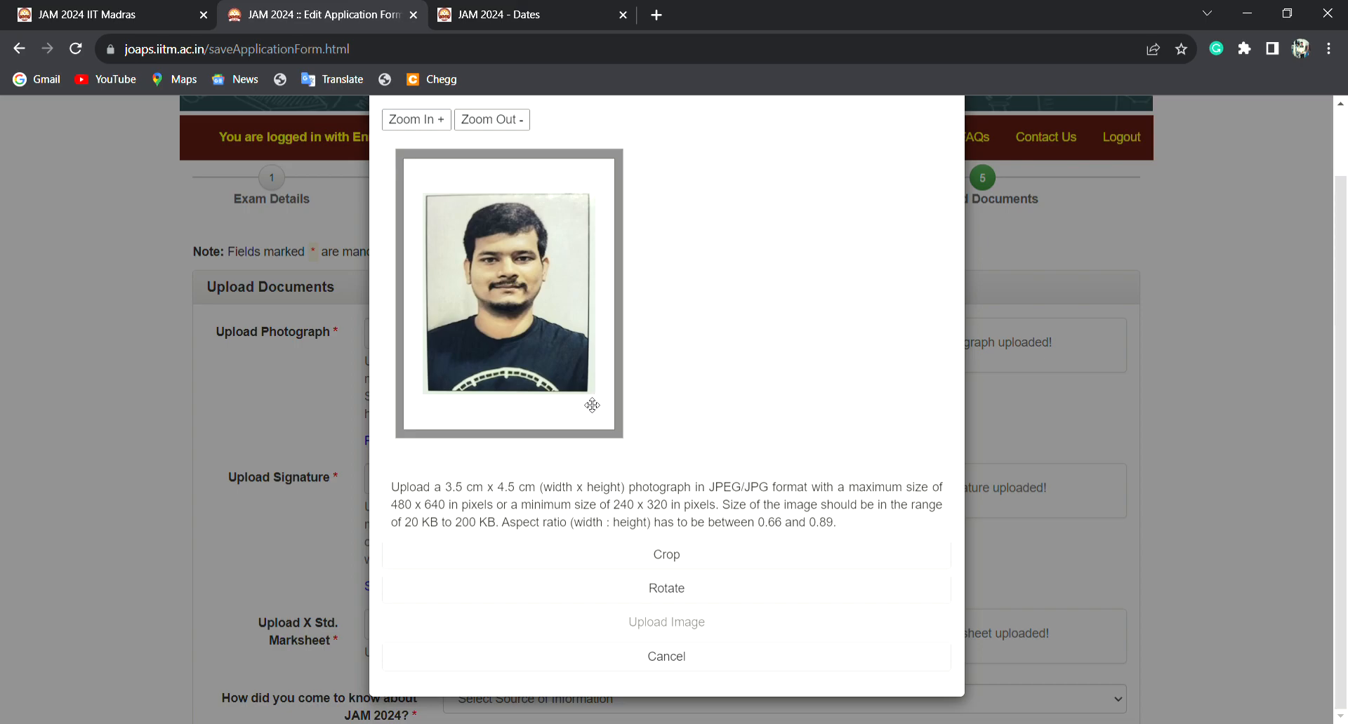
scroll(607, 416, up, 1)
scroll(824, 368, down, 1)
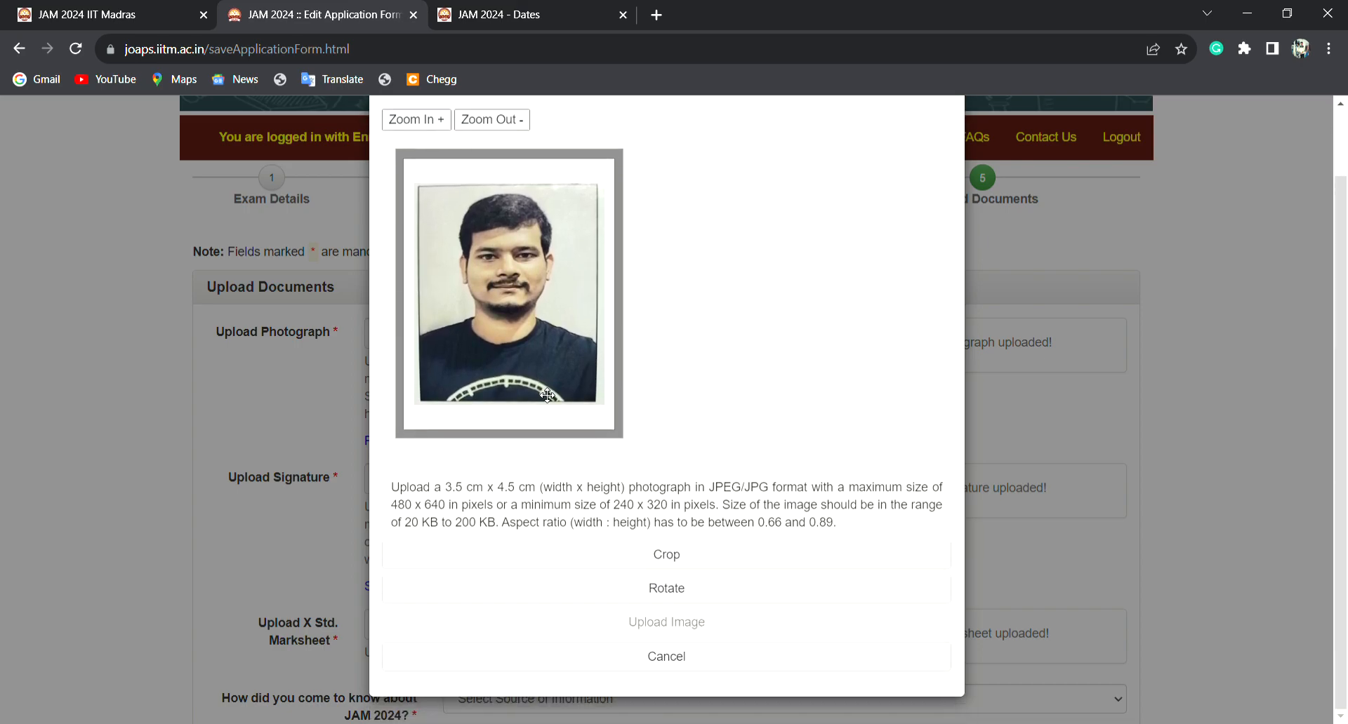
scroll(597, 404, up, 1)
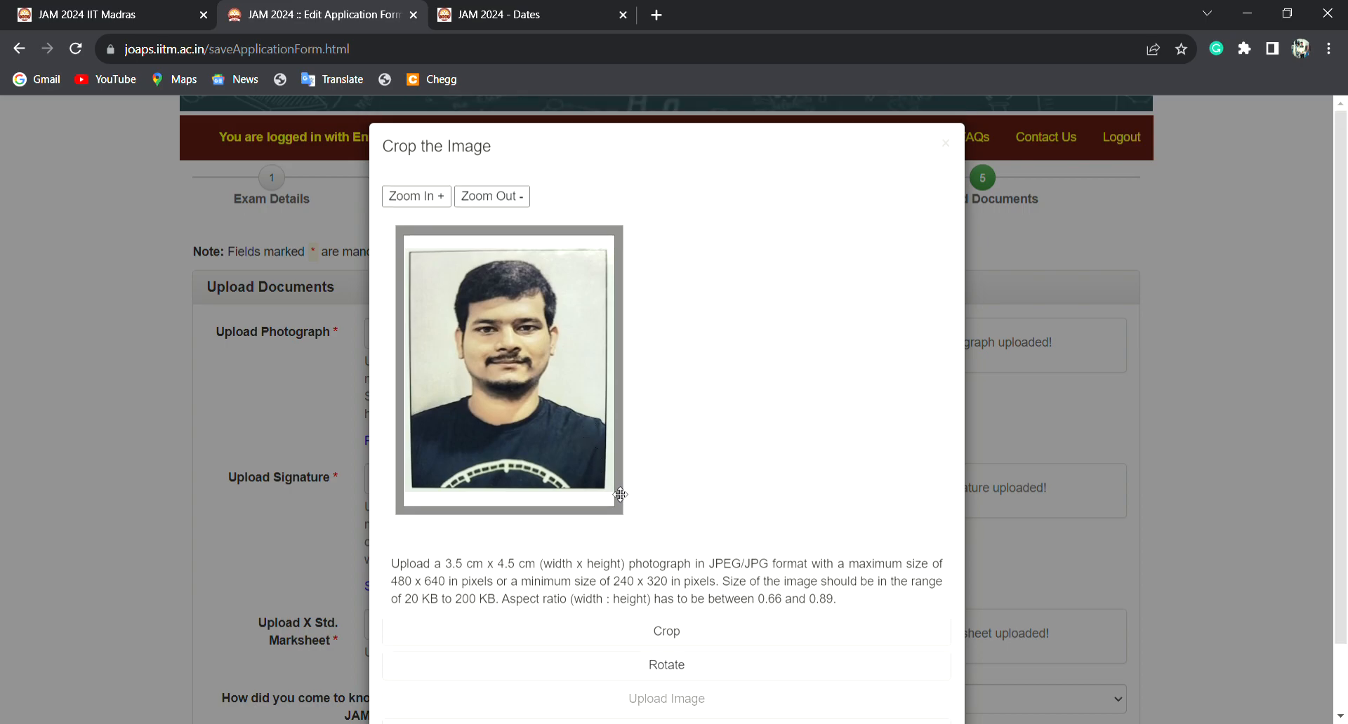
drag(612, 497, 611, 509)
drag(563, 411, 556, 384)
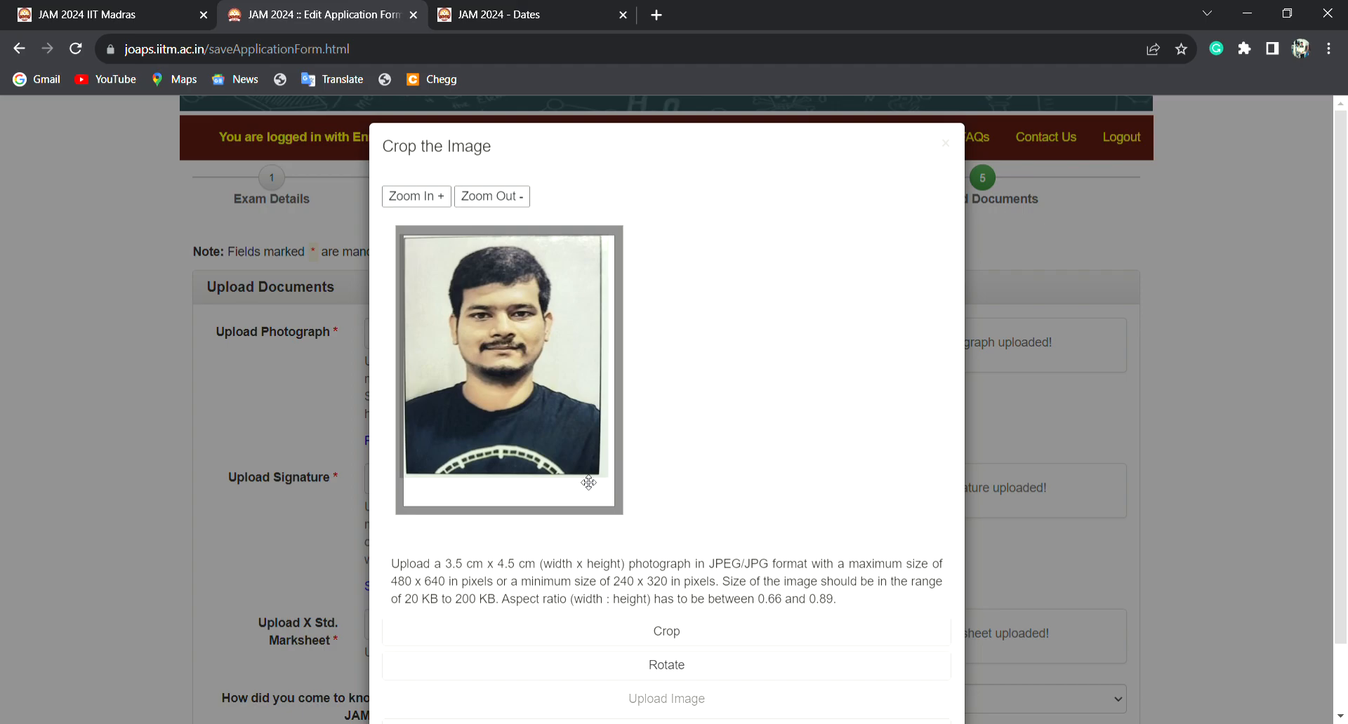
drag(602, 480, 608, 492)
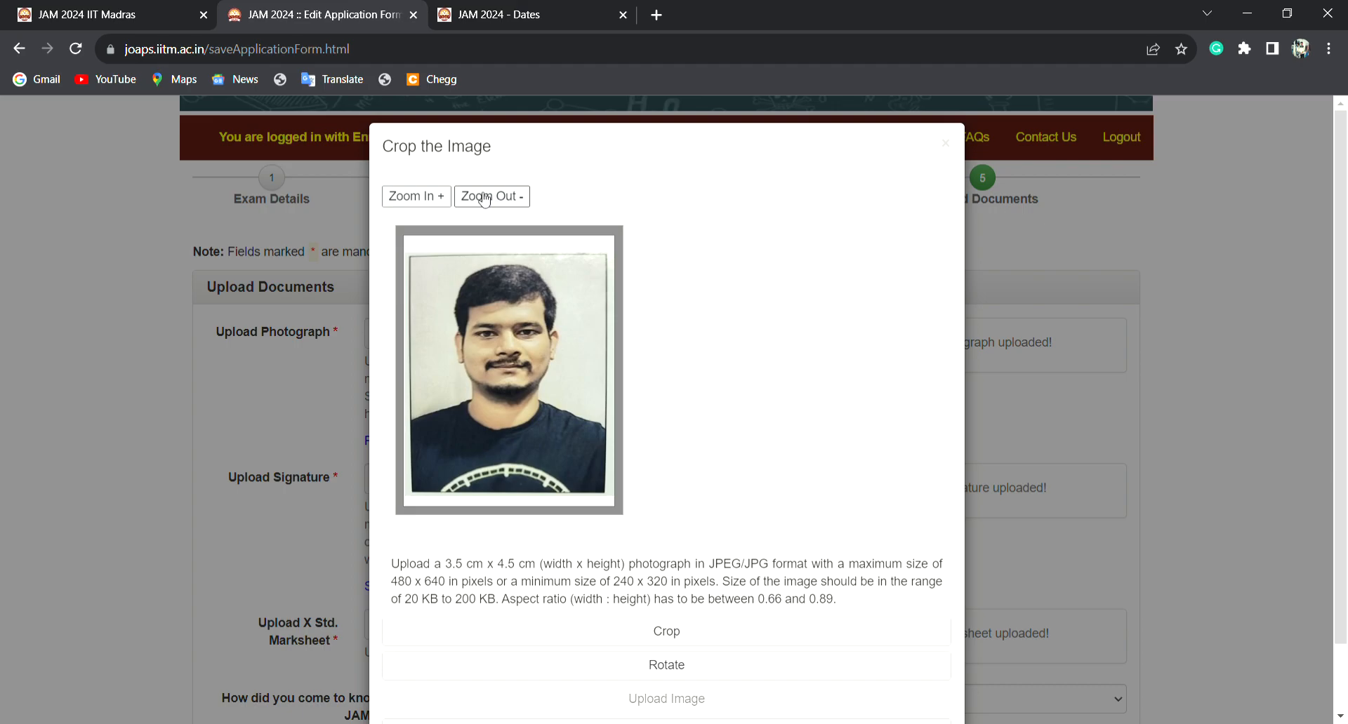
click(432, 197)
click(432, 198)
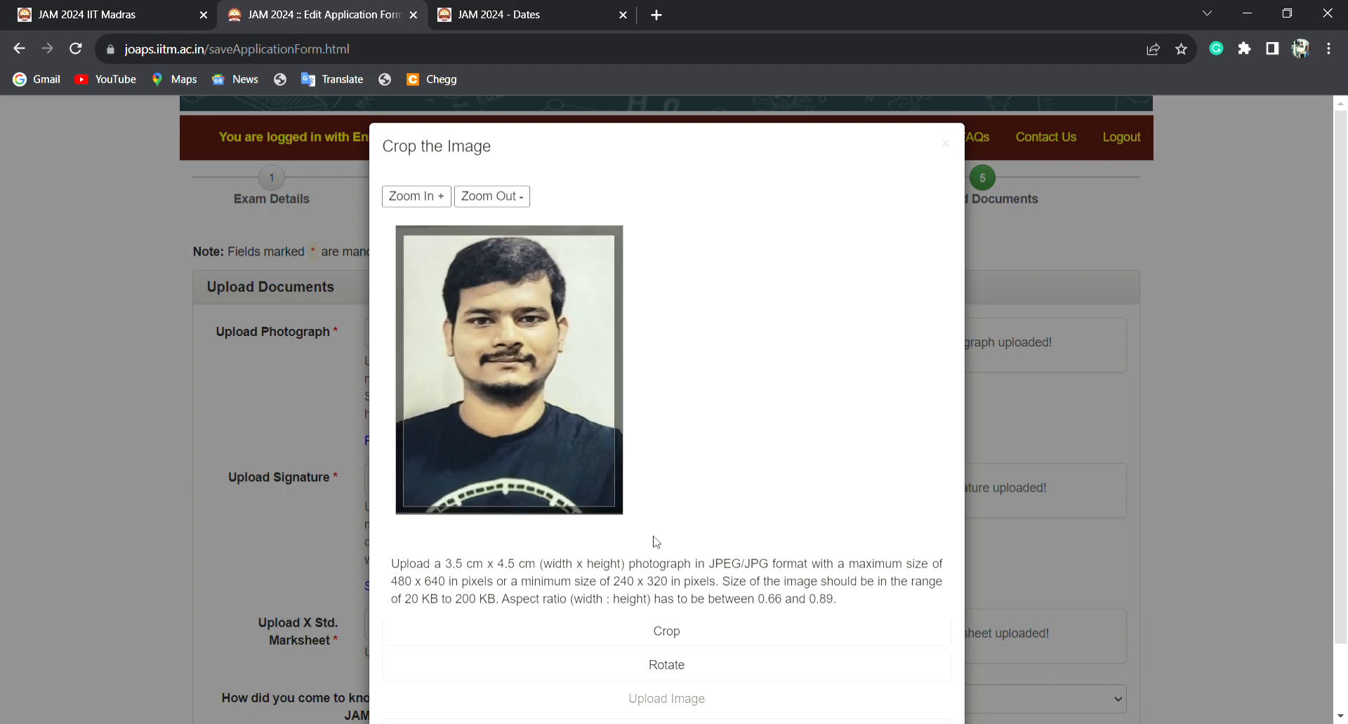
scroll(693, 714, down, 1)
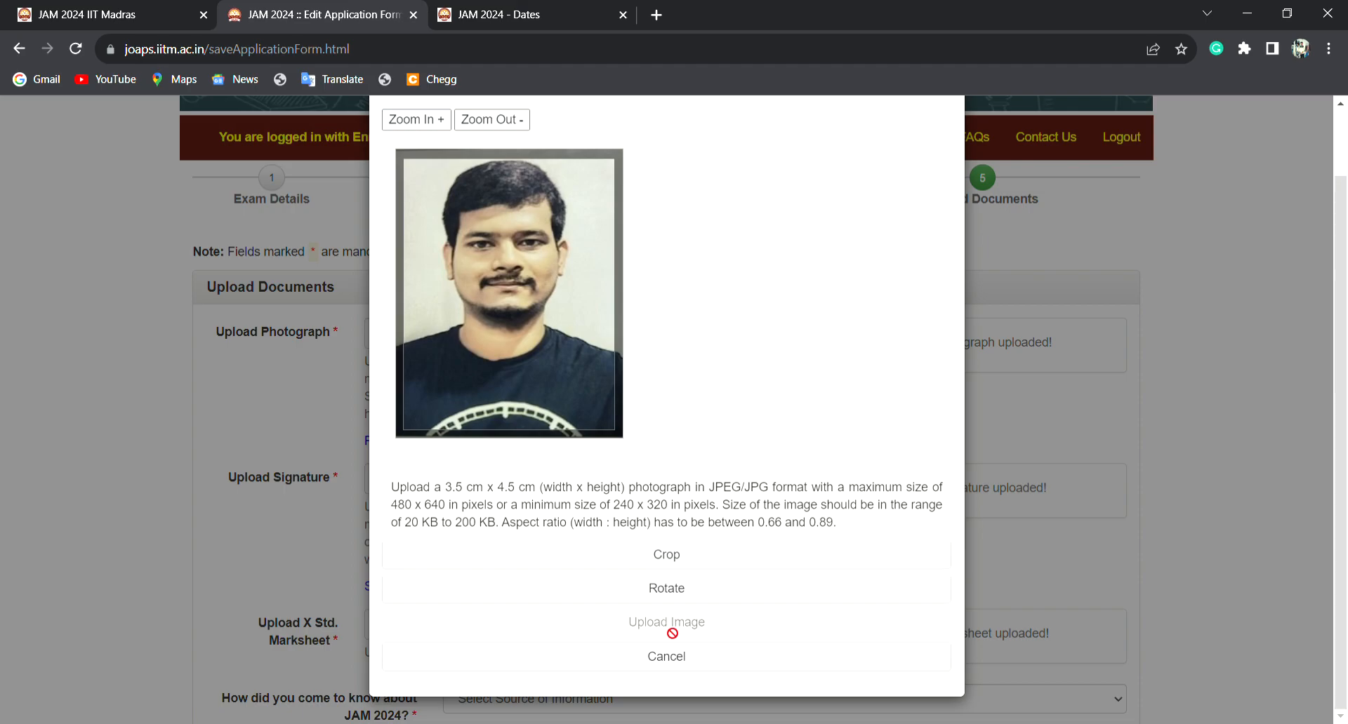
click(680, 658)
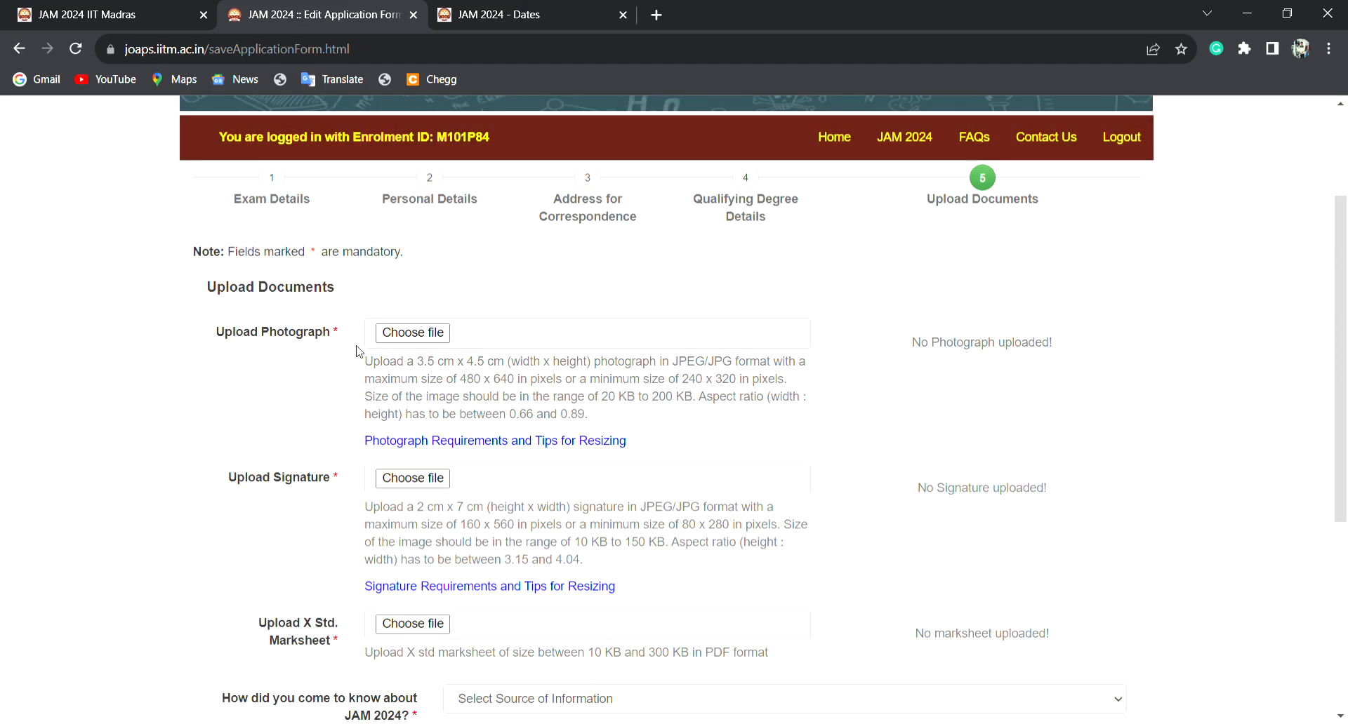
- Choose the photograph file again to load it into the crop preview
click(400, 337)
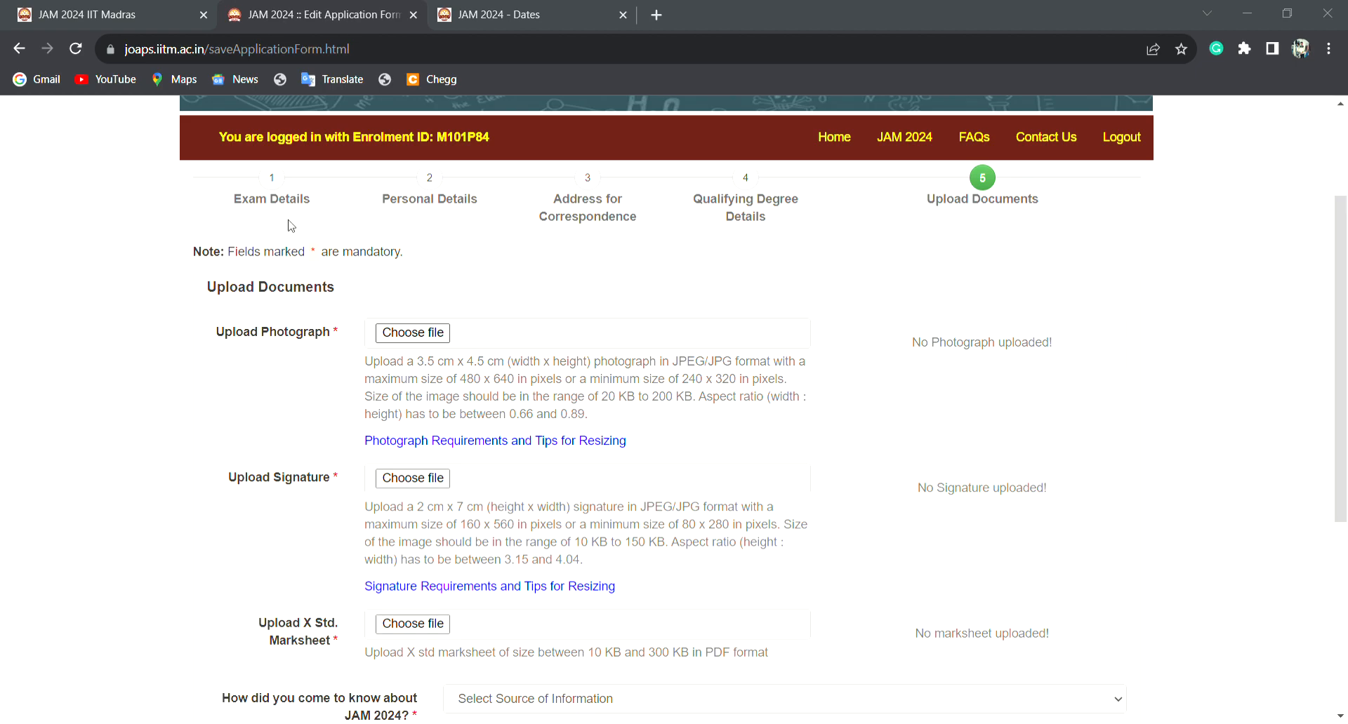
double_click(527, 397)
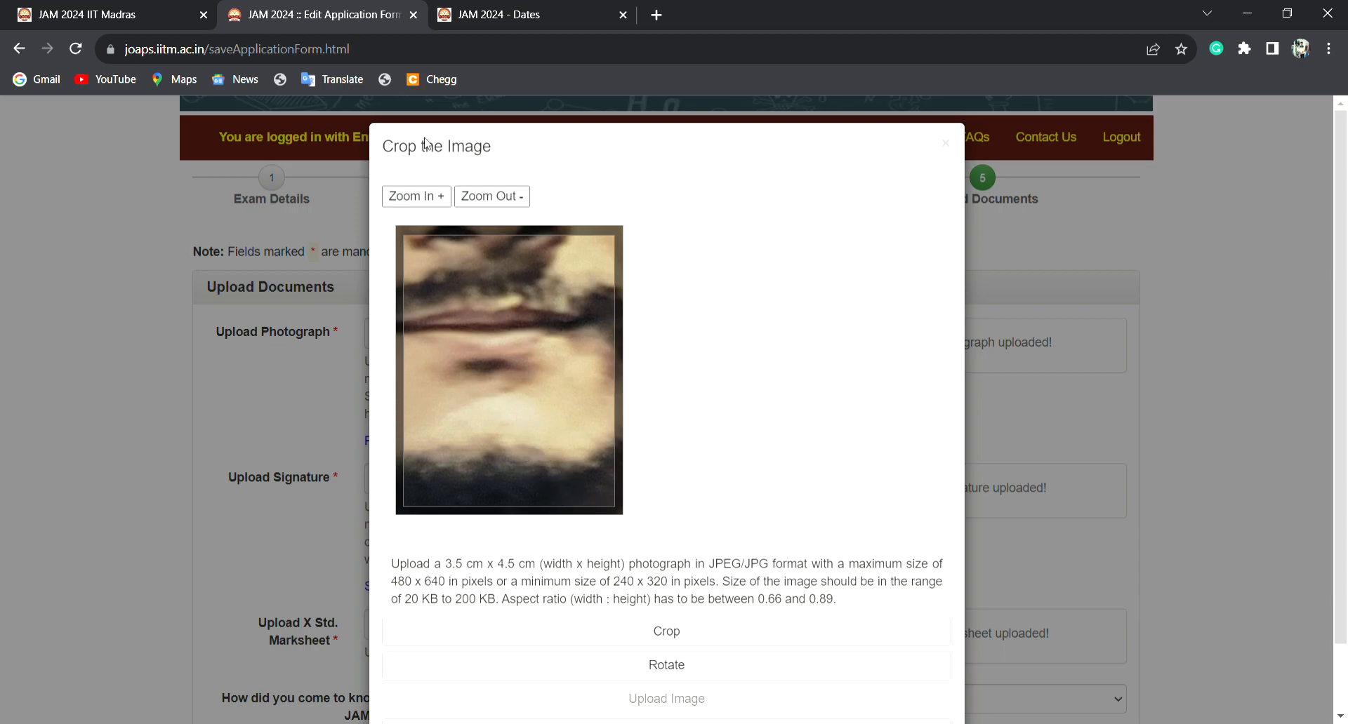
- Zoom the photo out eight times until head and shoulders fit the frame
click(498, 198)
click(500, 199)
click(500, 199)
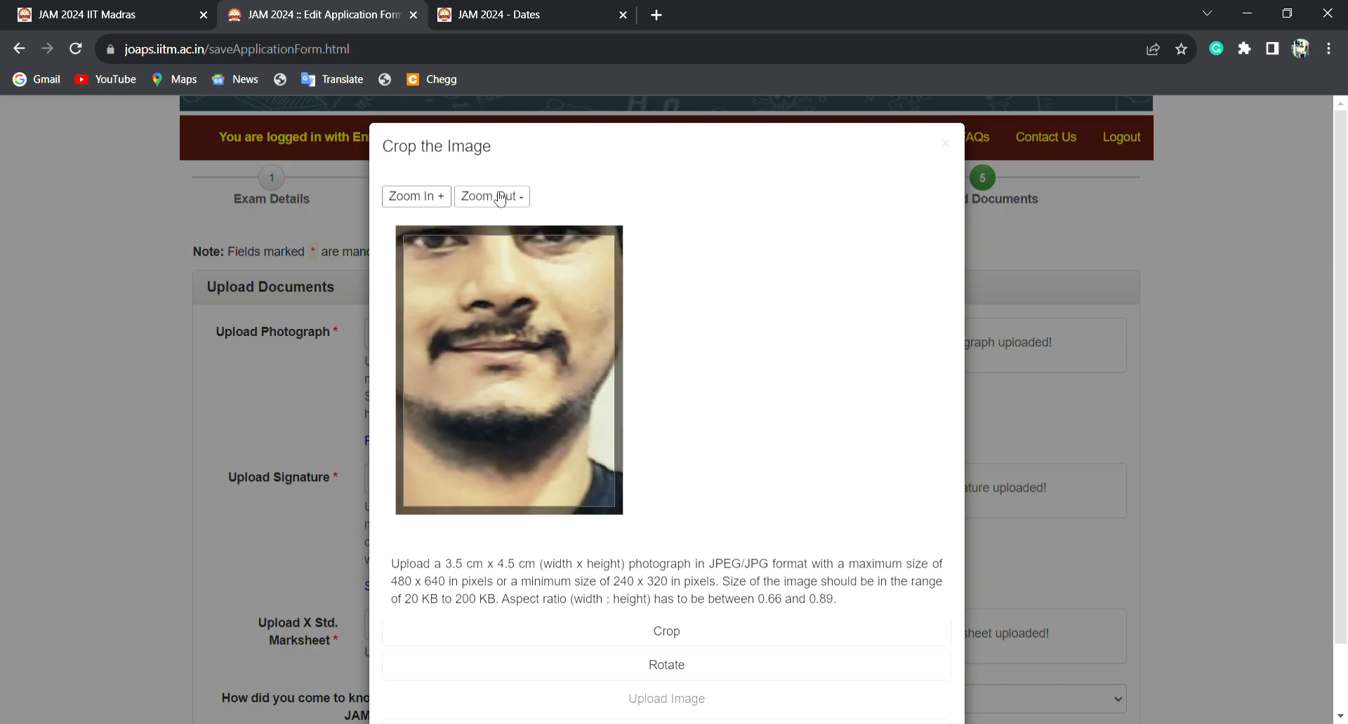
click(499, 199)
click(500, 200)
click(499, 199)
click(500, 200)
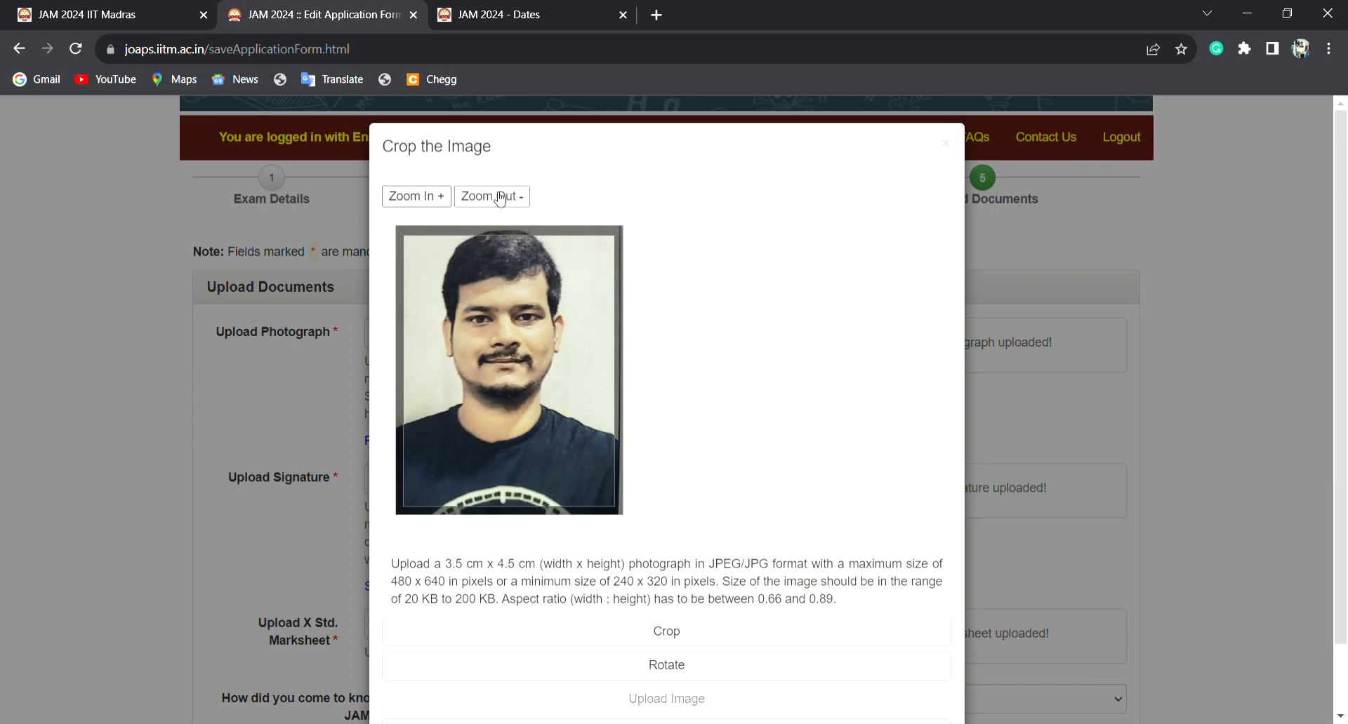
click(500, 200)
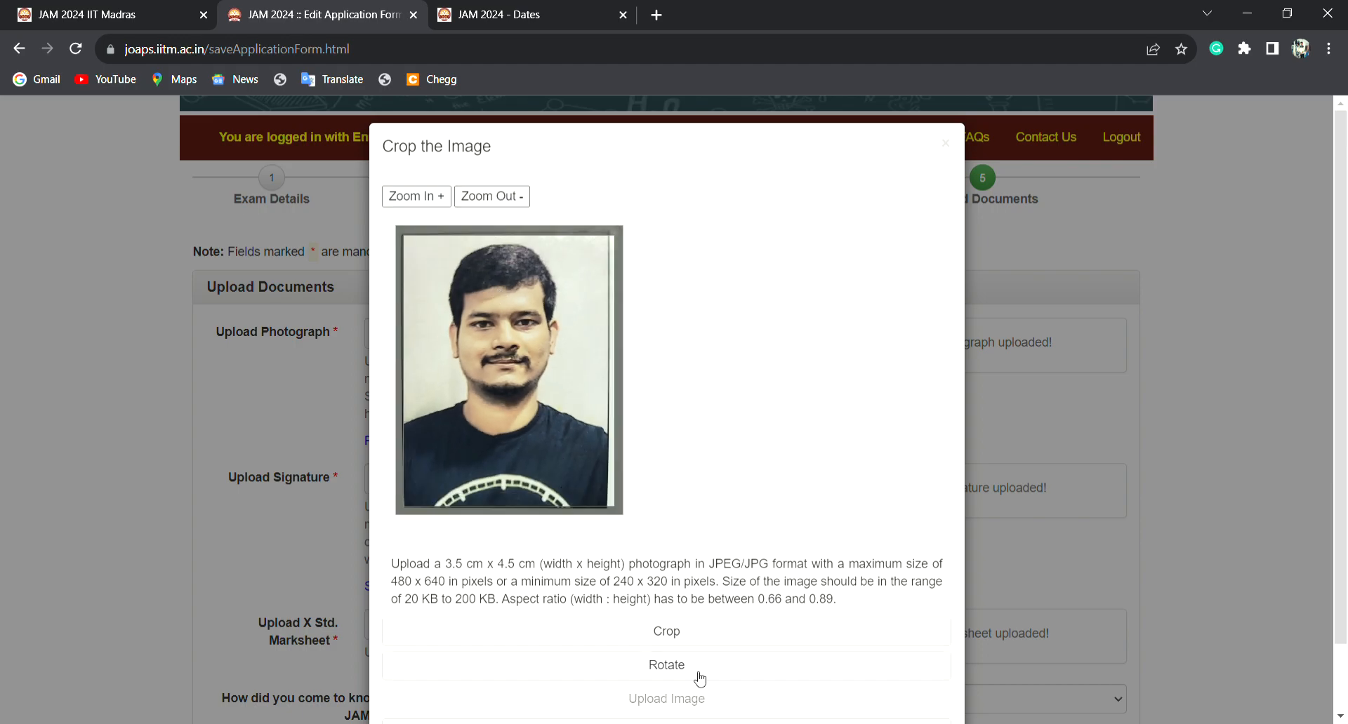
- Close the photo crop, load a signature file, zoom it out three times, and close it
click(946, 143)
scroll(311, 412, down, 1)
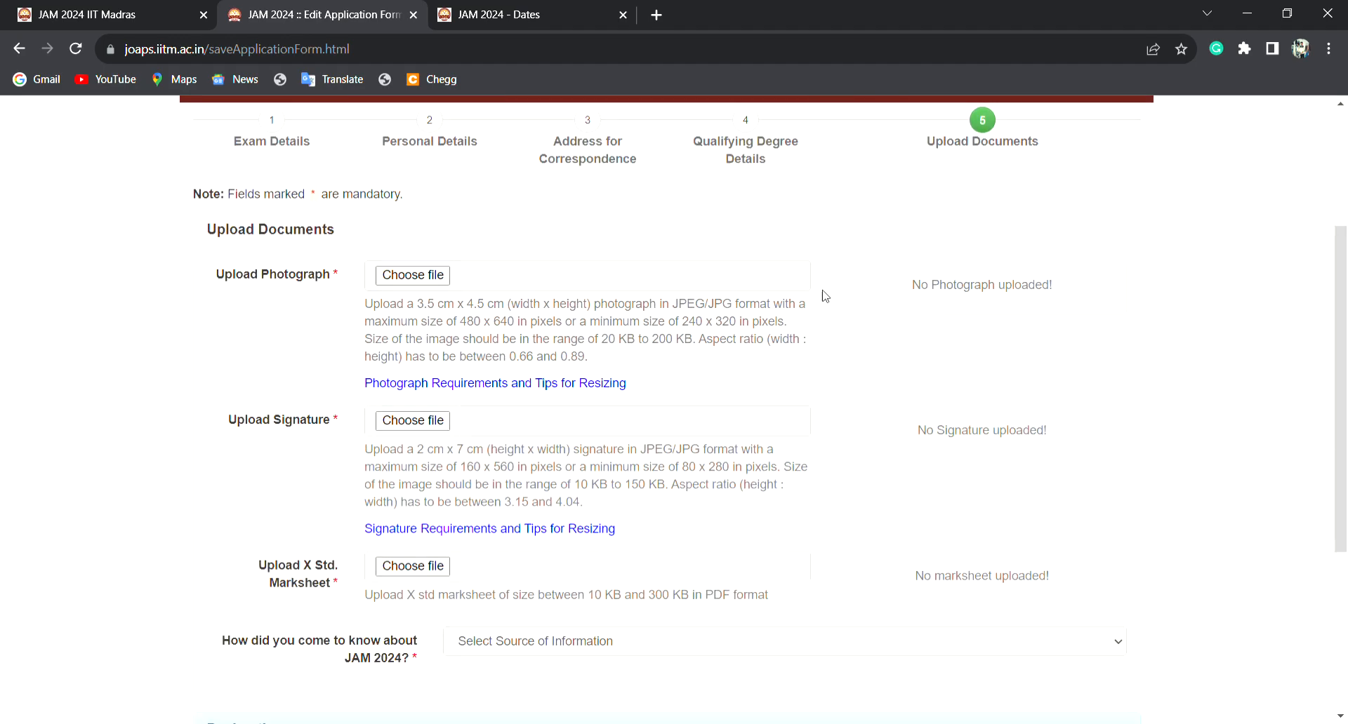
click(411, 398)
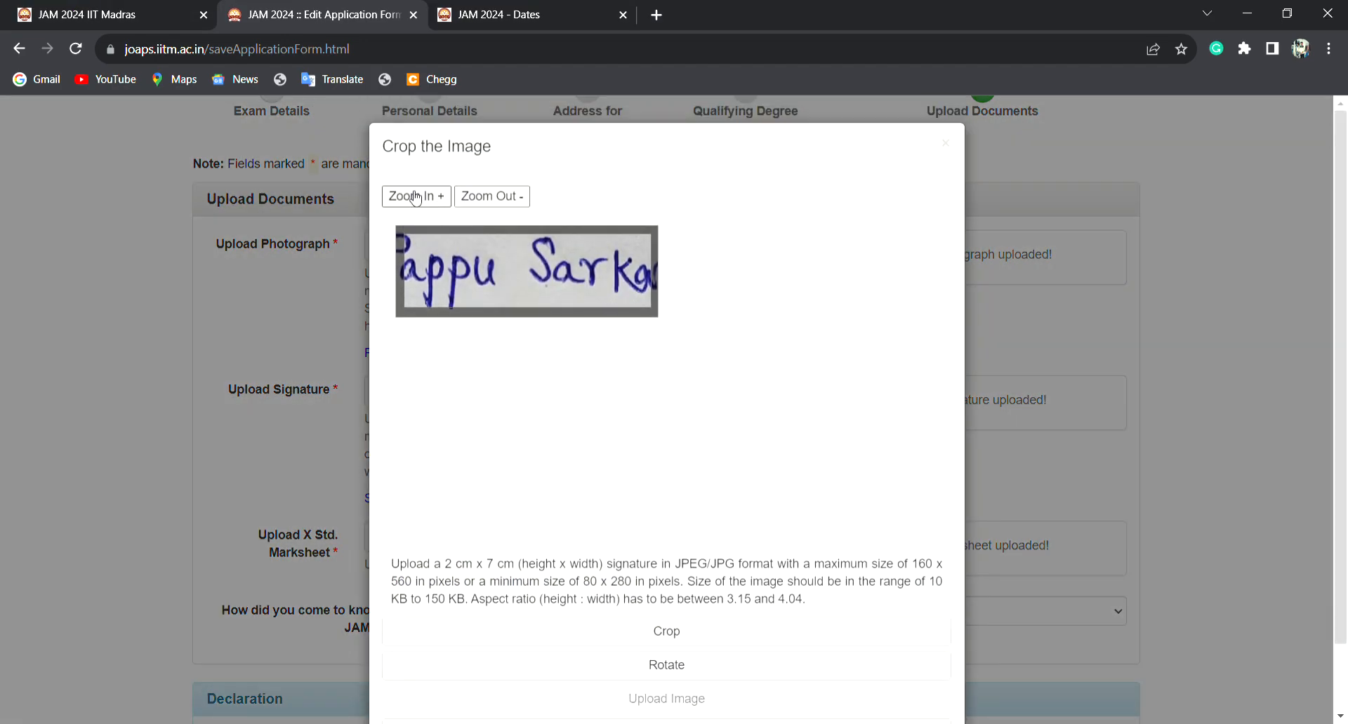
click(502, 198)
click(503, 199)
click(504, 200)
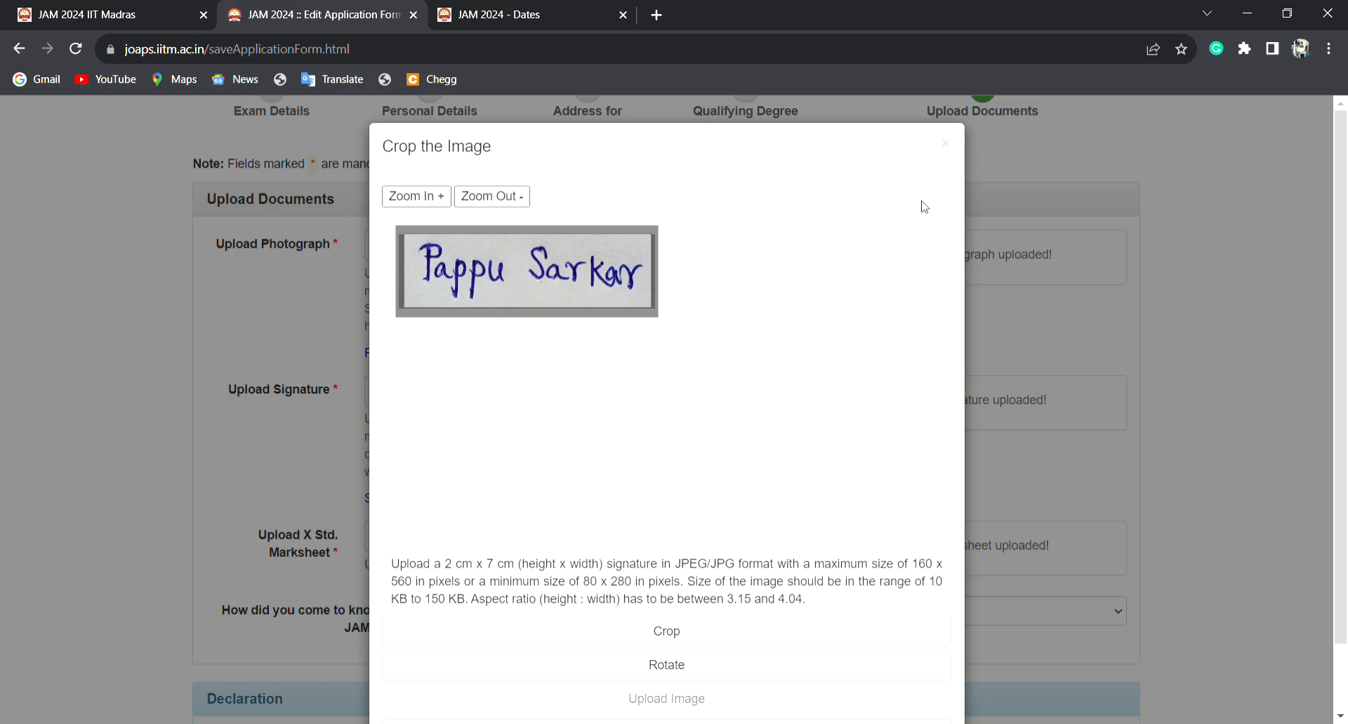
click(944, 144)
scroll(881, 379, down, 1)
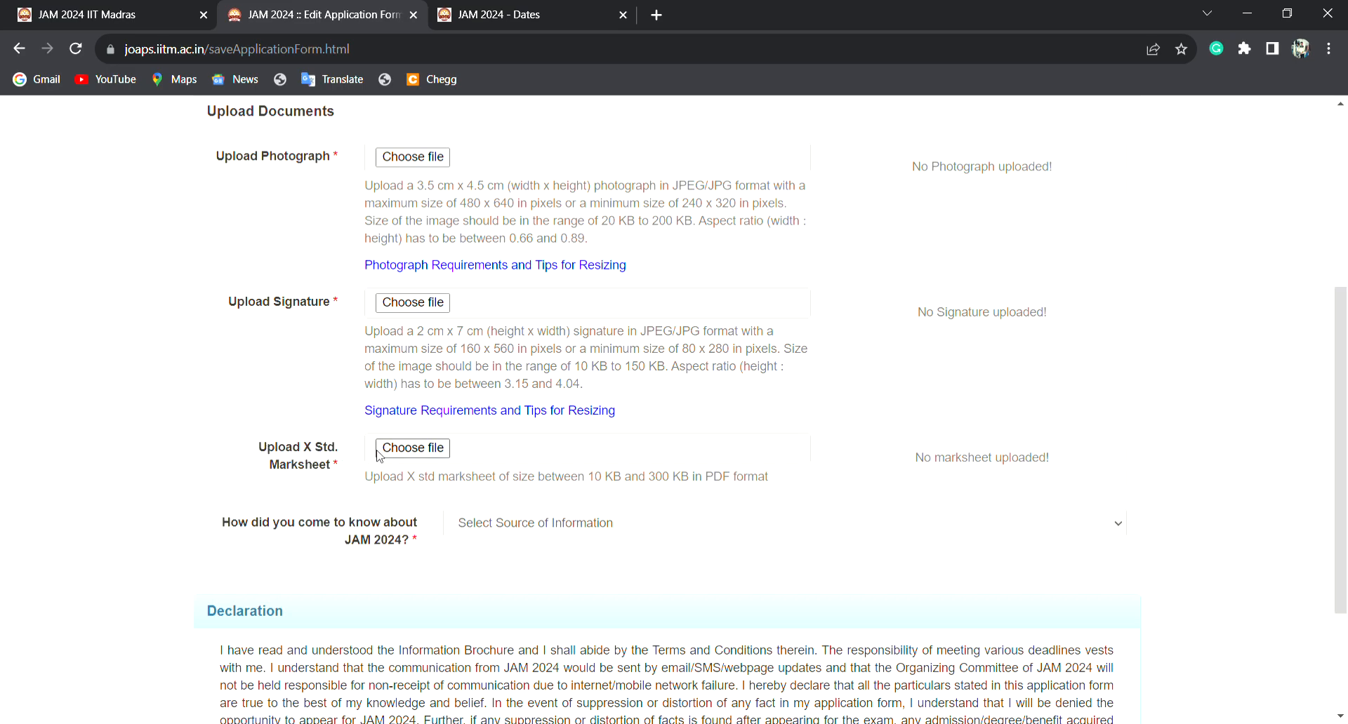
- Answer 'How did you come to know about JAM 2024?' with JAM 2024 Poster
scroll(377, 455, down, 1)
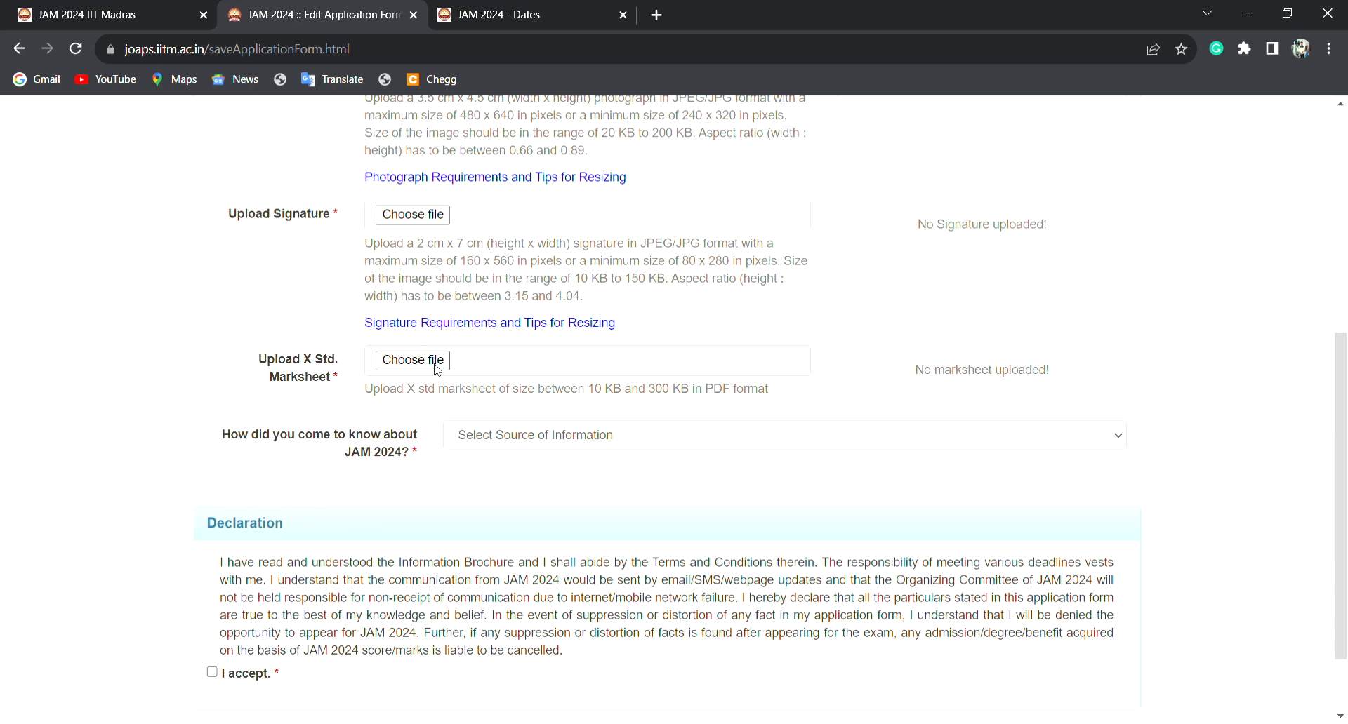
scroll(491, 413, down, 1)
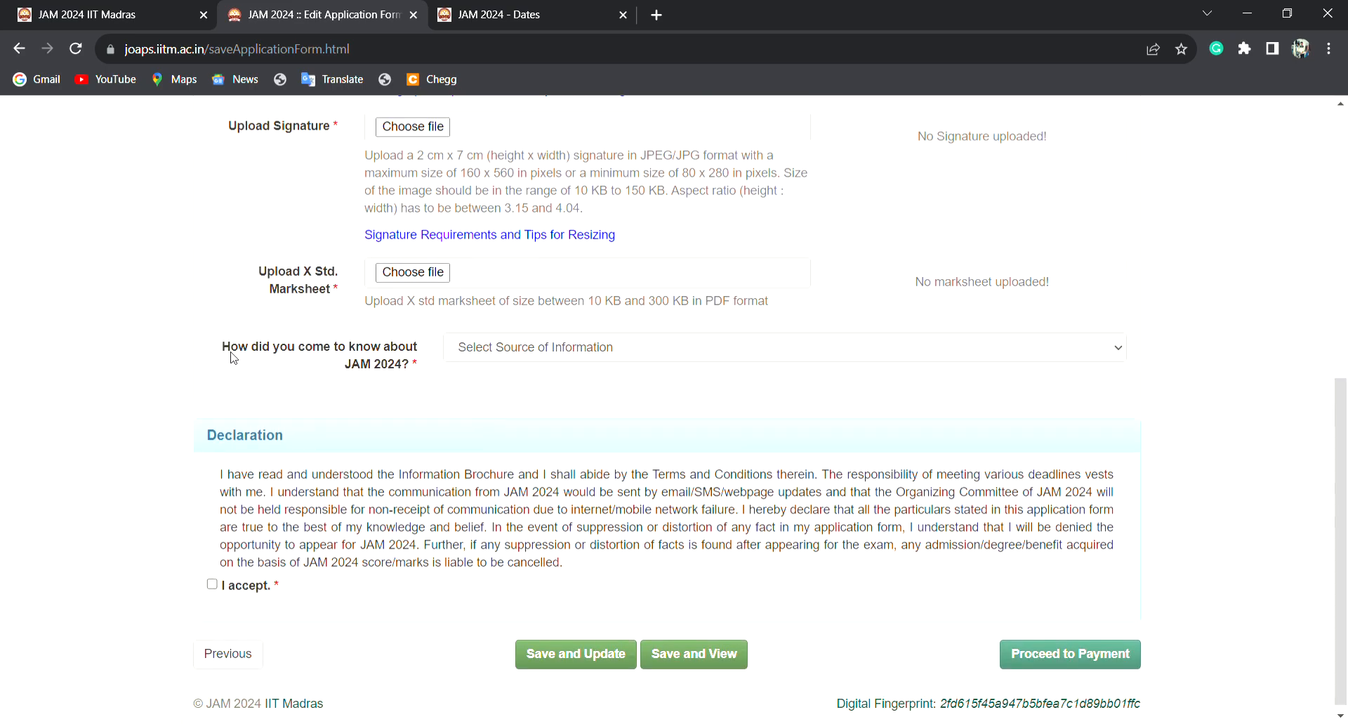
click(553, 355)
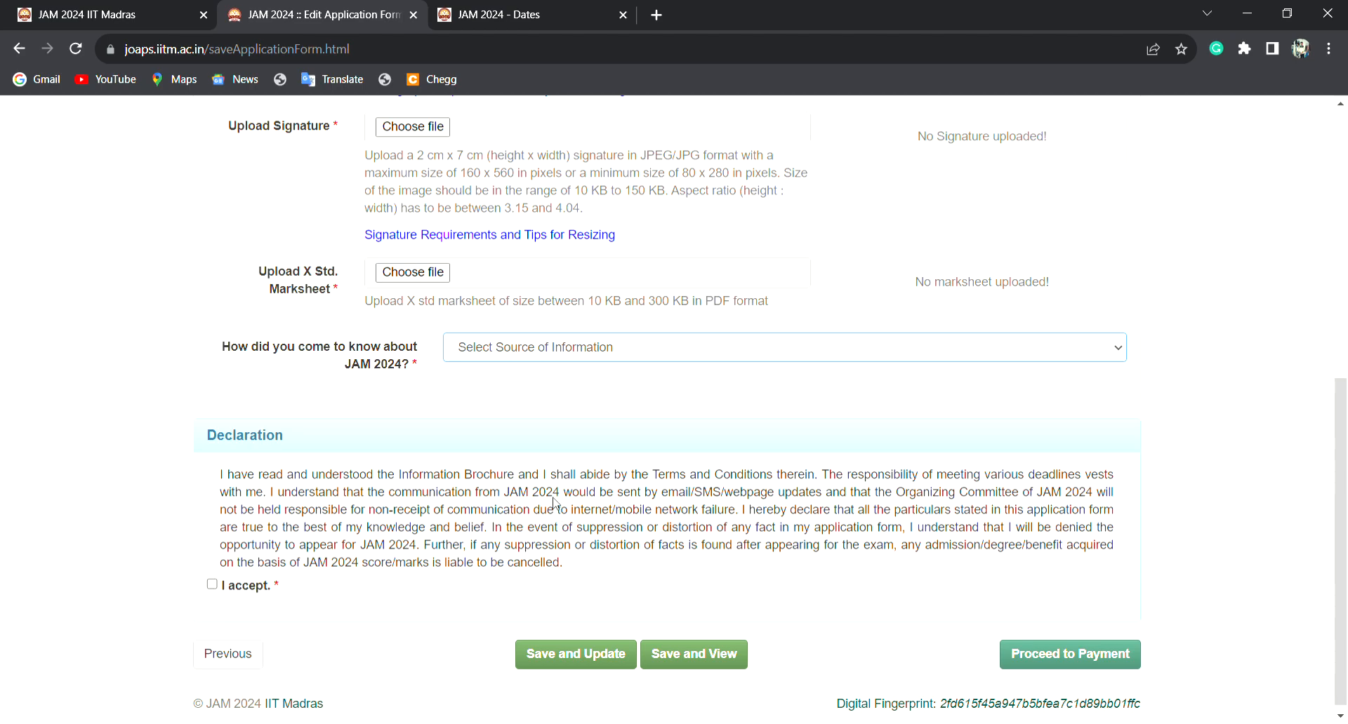
click(615, 398)
scroll(523, 448, down, 1)
click(225, 584)
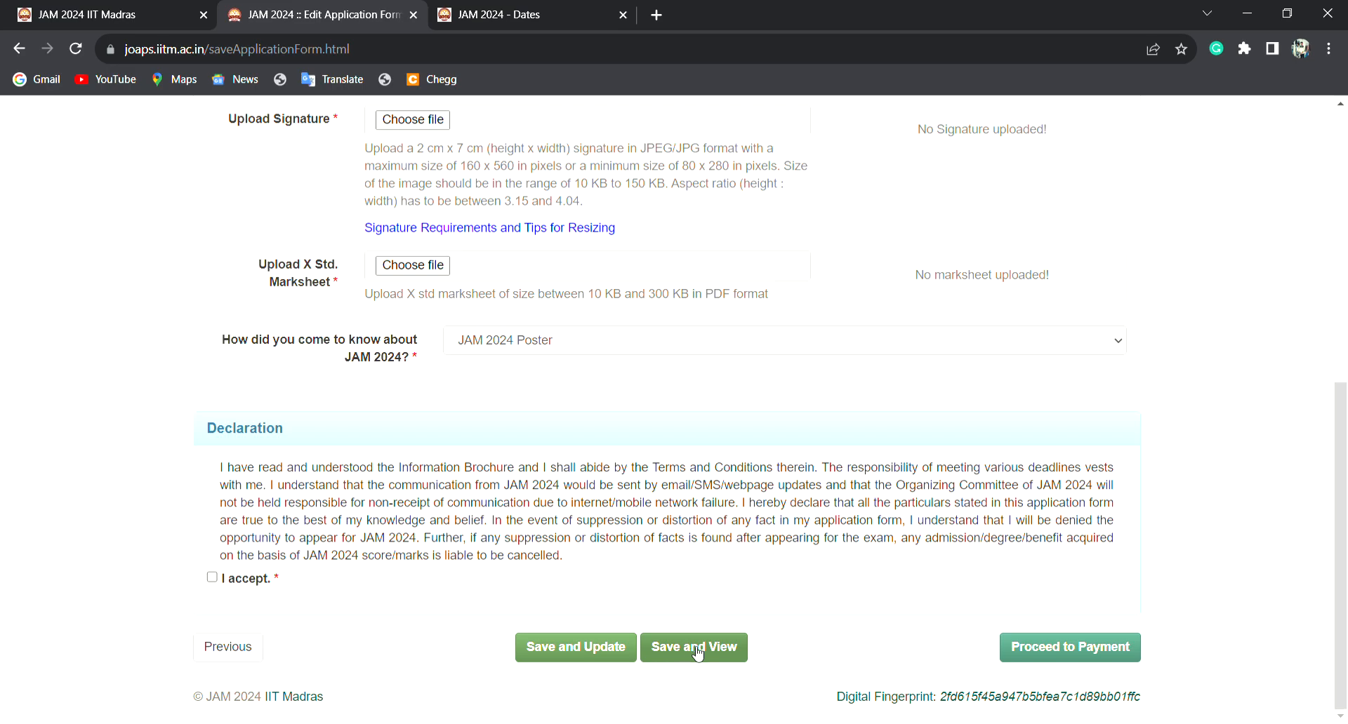
- Look over the filled application form without changes, then switch to the JAM 2024 Dates page
scroll(719, 654, up, 5)
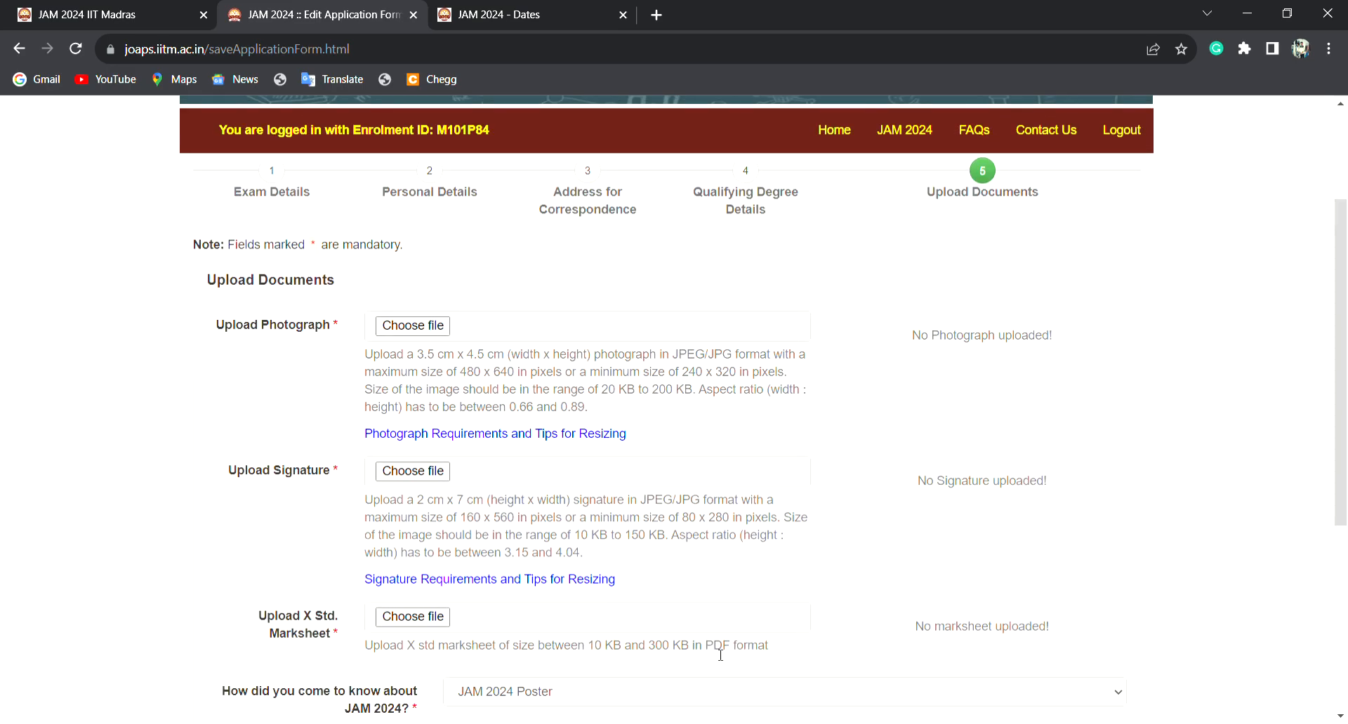
scroll(720, 655, up, 3)
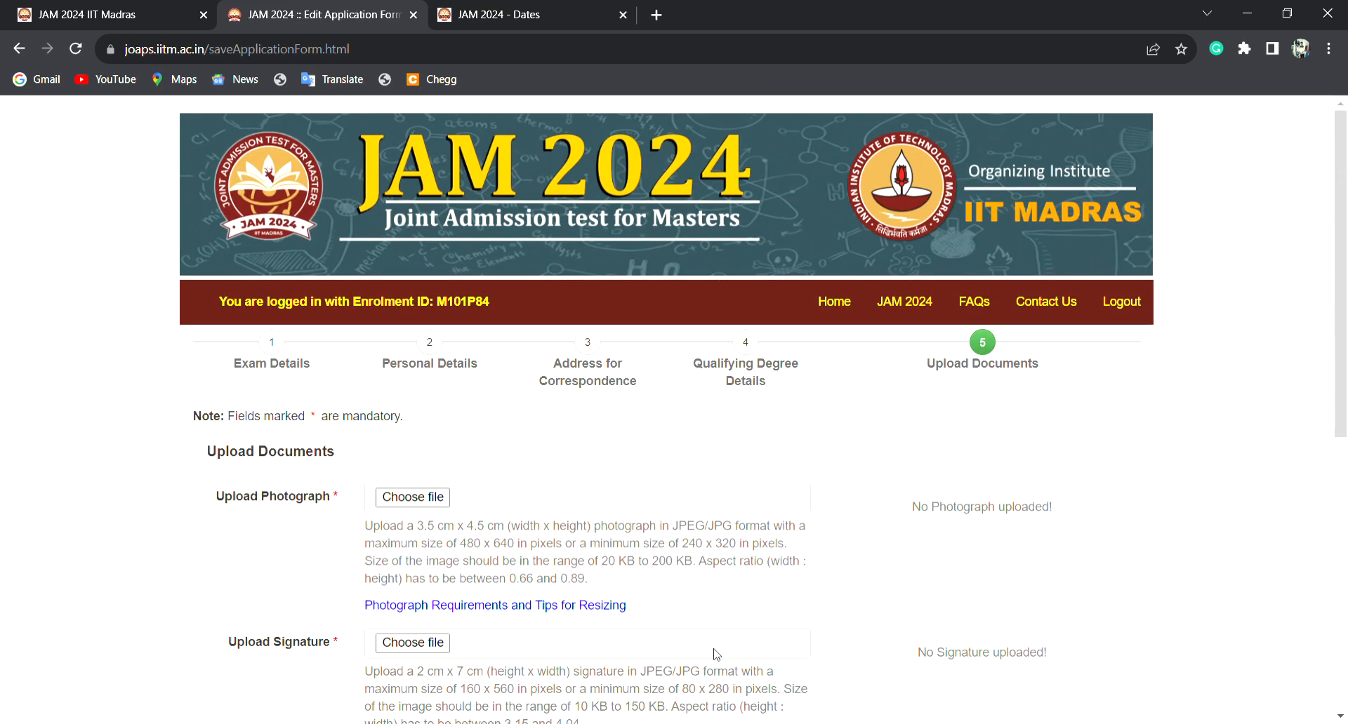
scroll(716, 654, down, 7)
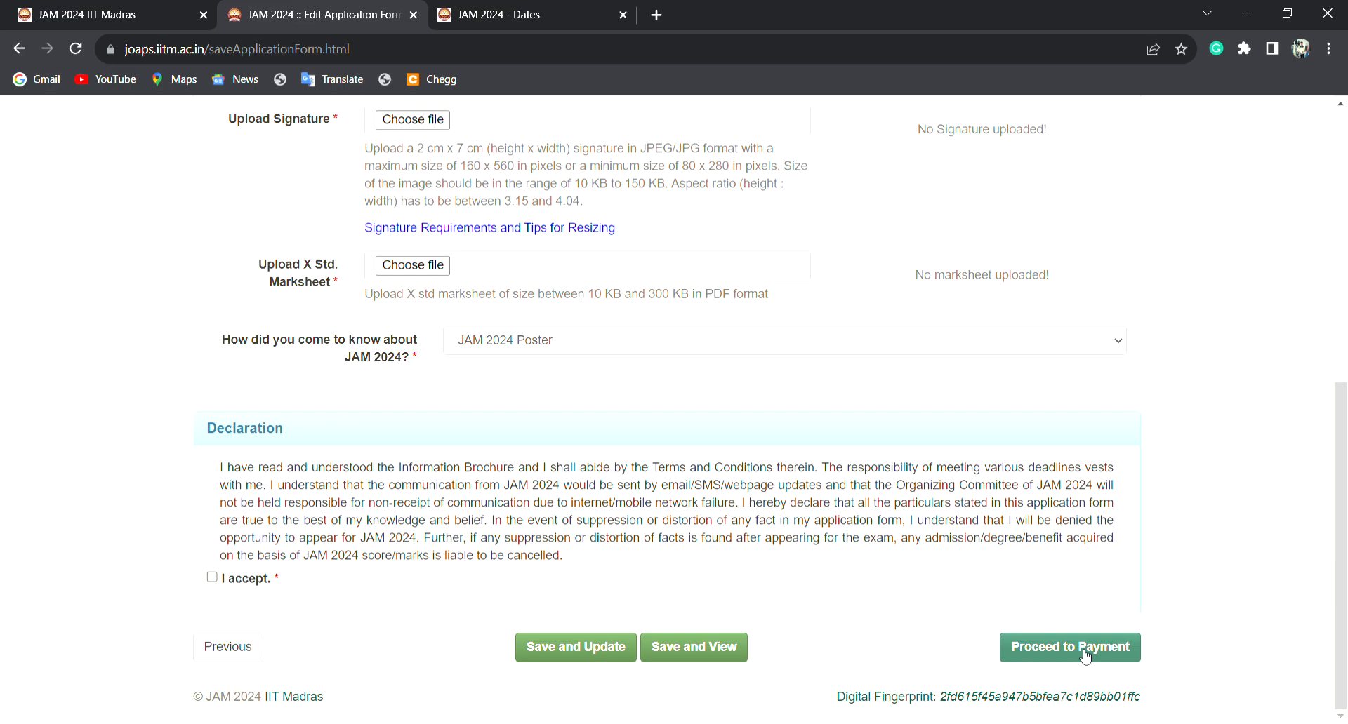
scroll(1084, 656, up, 7)
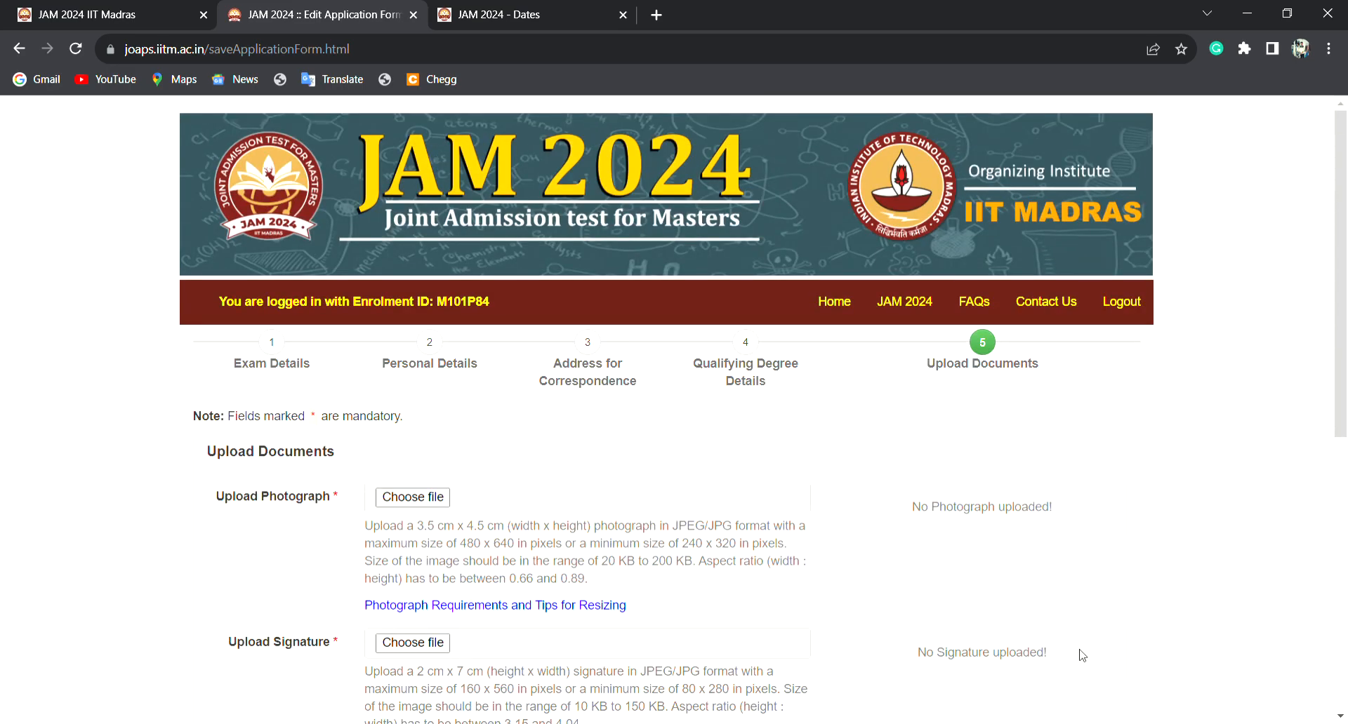
scroll(1083, 656, down, 2)
scroll(1082, 657, down, 4)
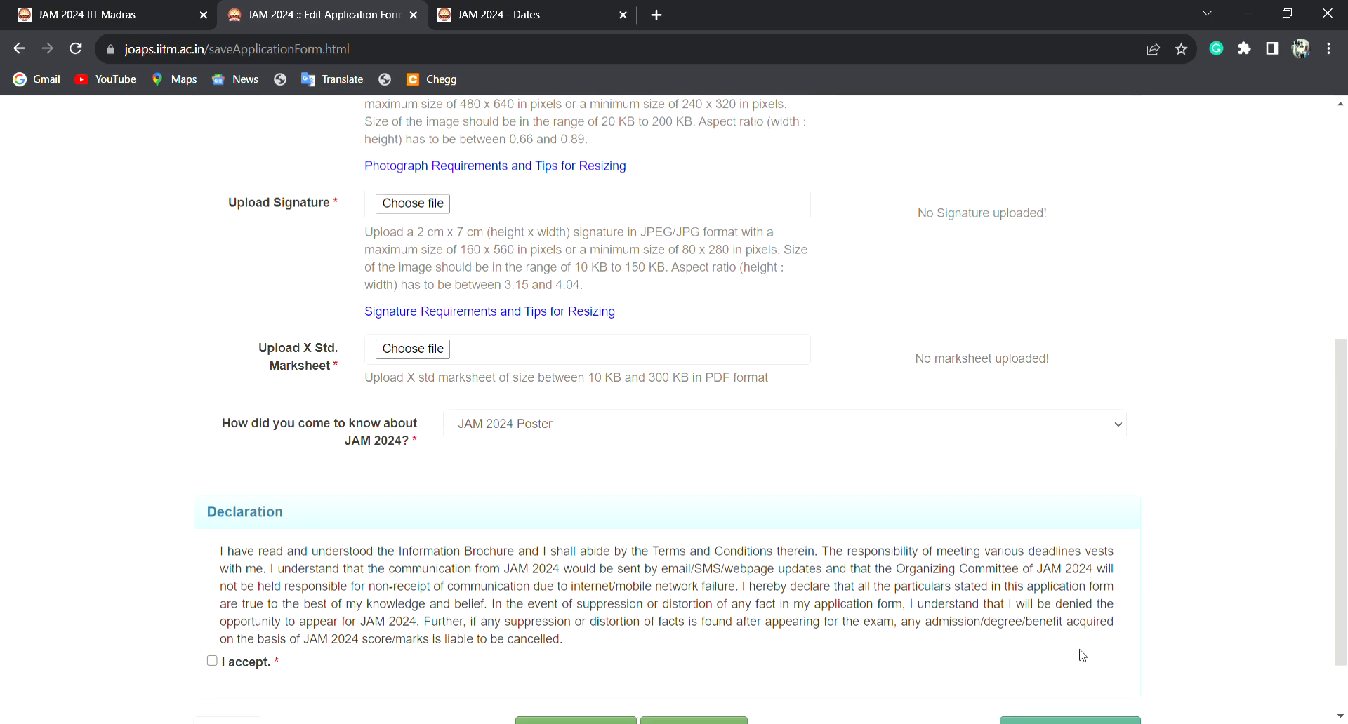
scroll(1082, 657, down, 2)
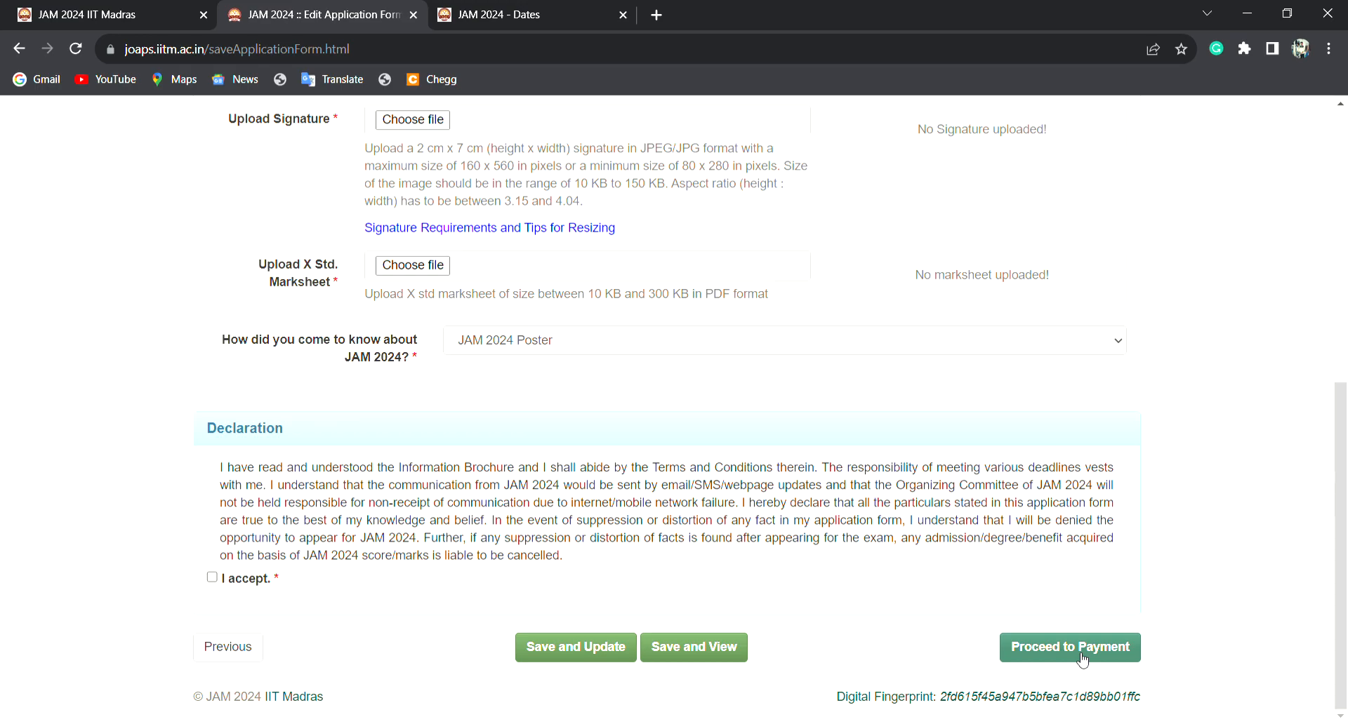
scroll(1074, 653, up, 8)
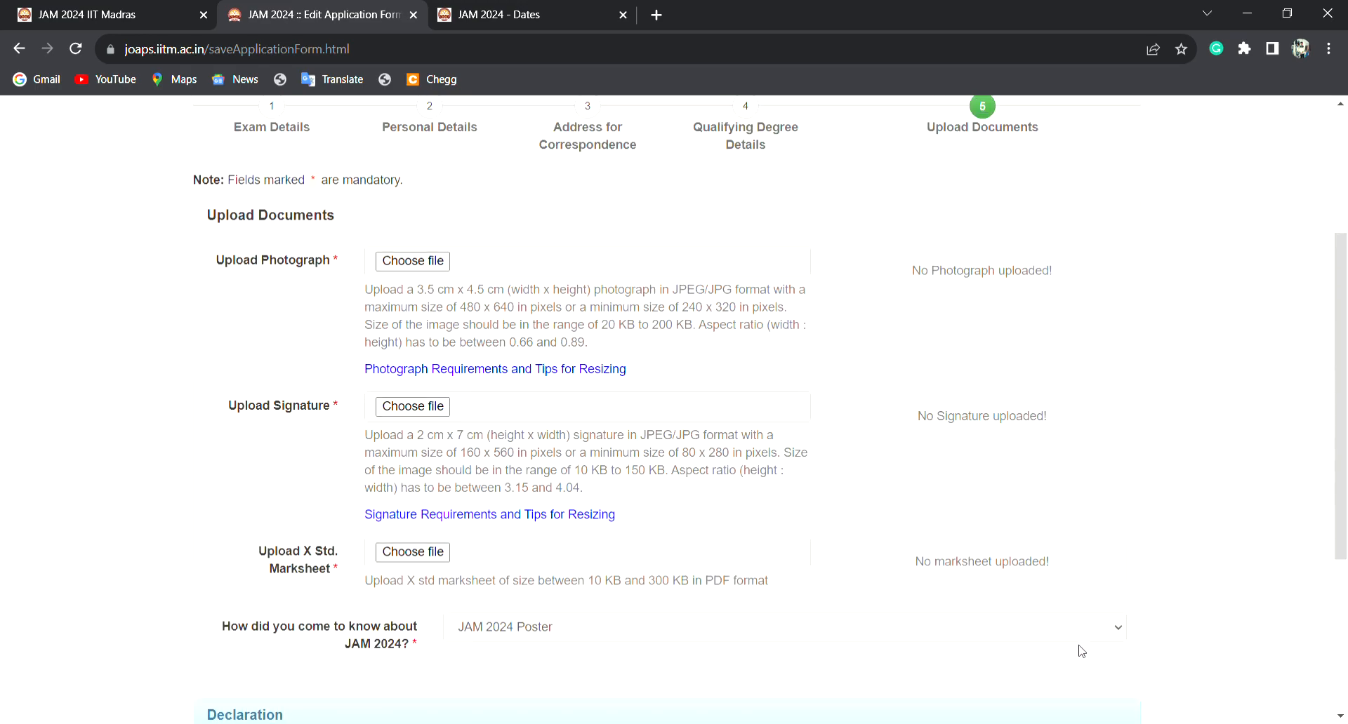
scroll(996, 576, down, 8)
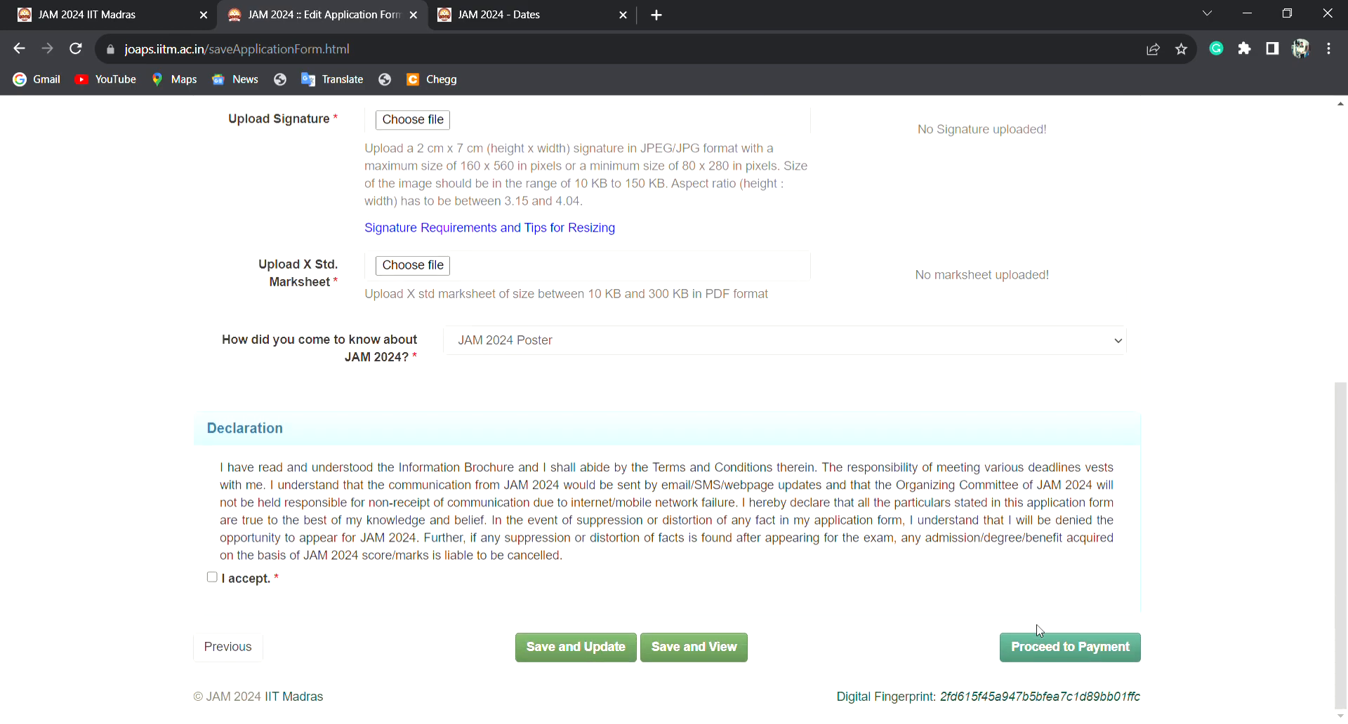
scroll(302, 311, up, 4)
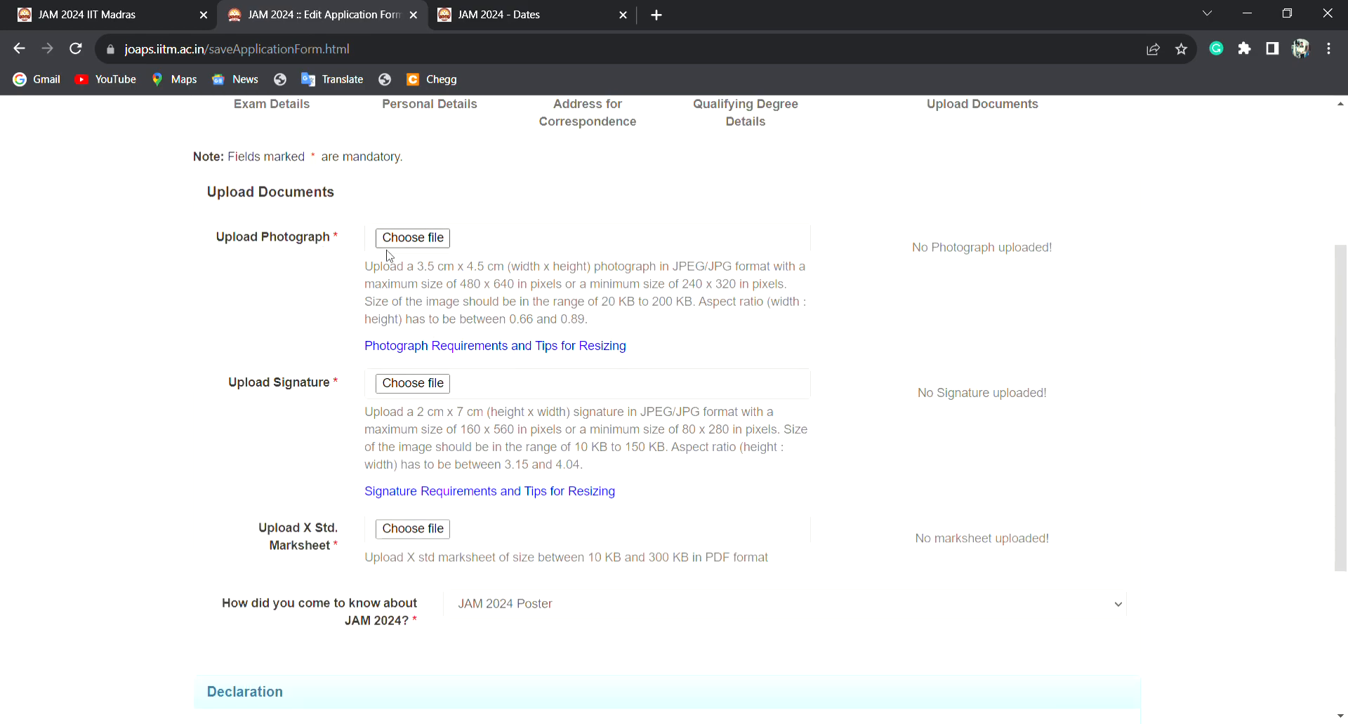
scroll(551, 450, up, 4)
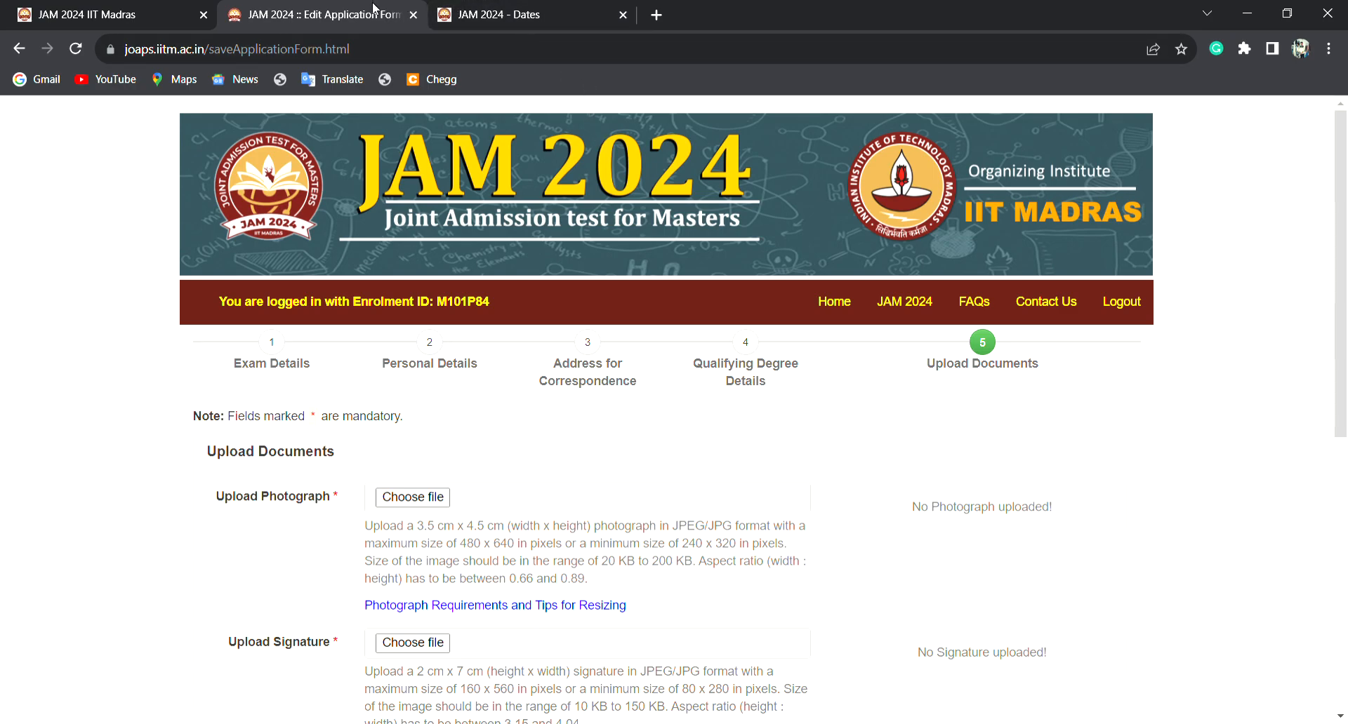
click(522, 21)
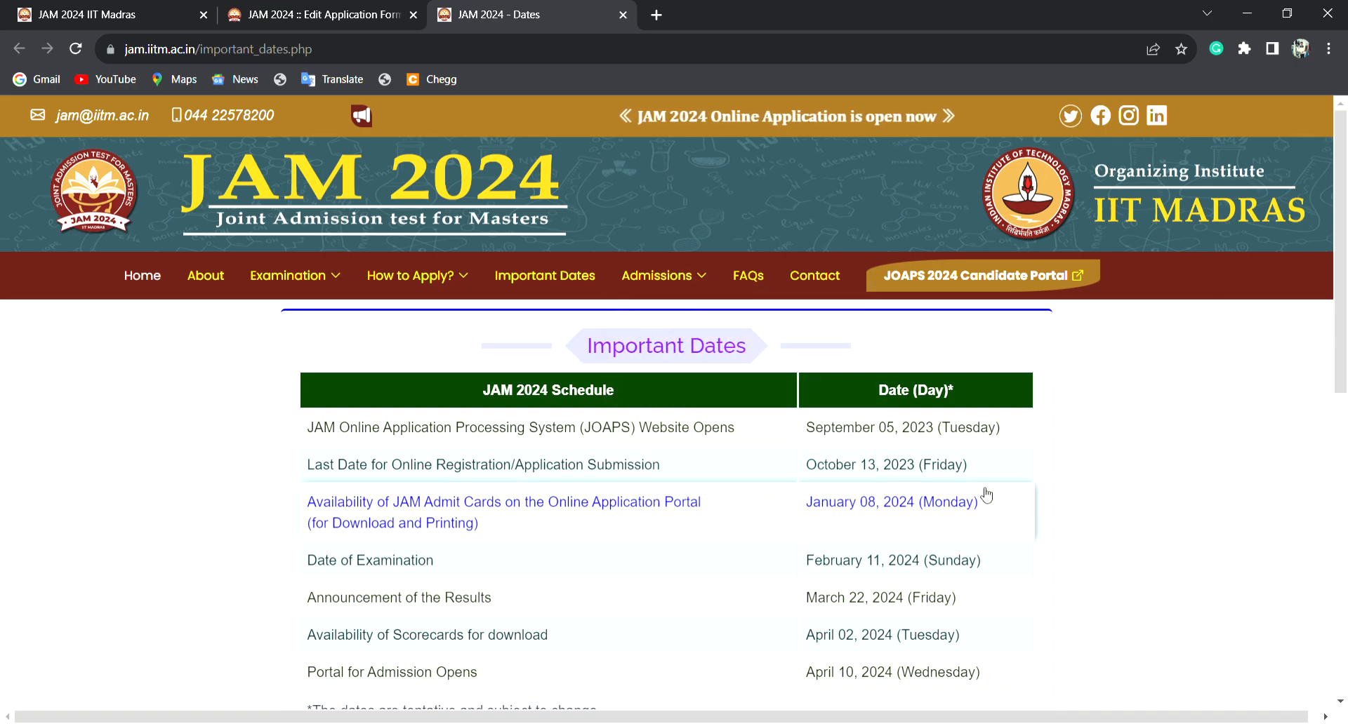